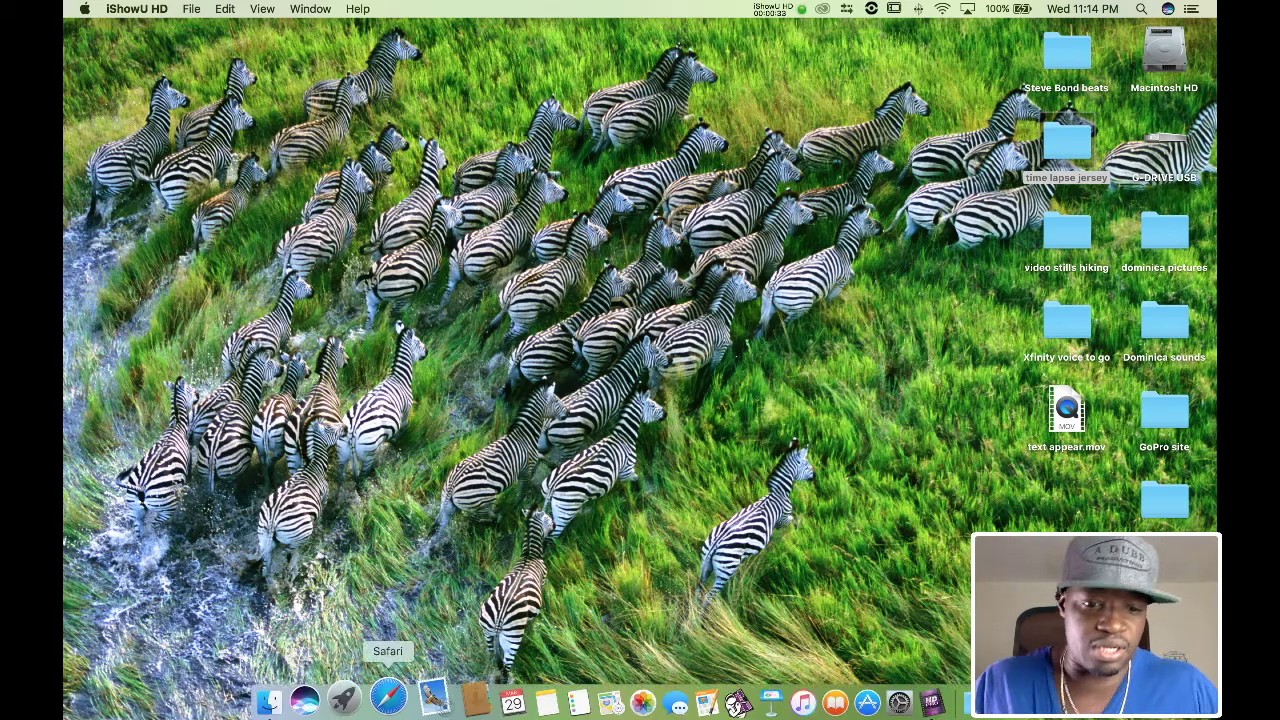
Open YouTube in Safari and go to the signed-in account's own channel
left_click(384, 692)
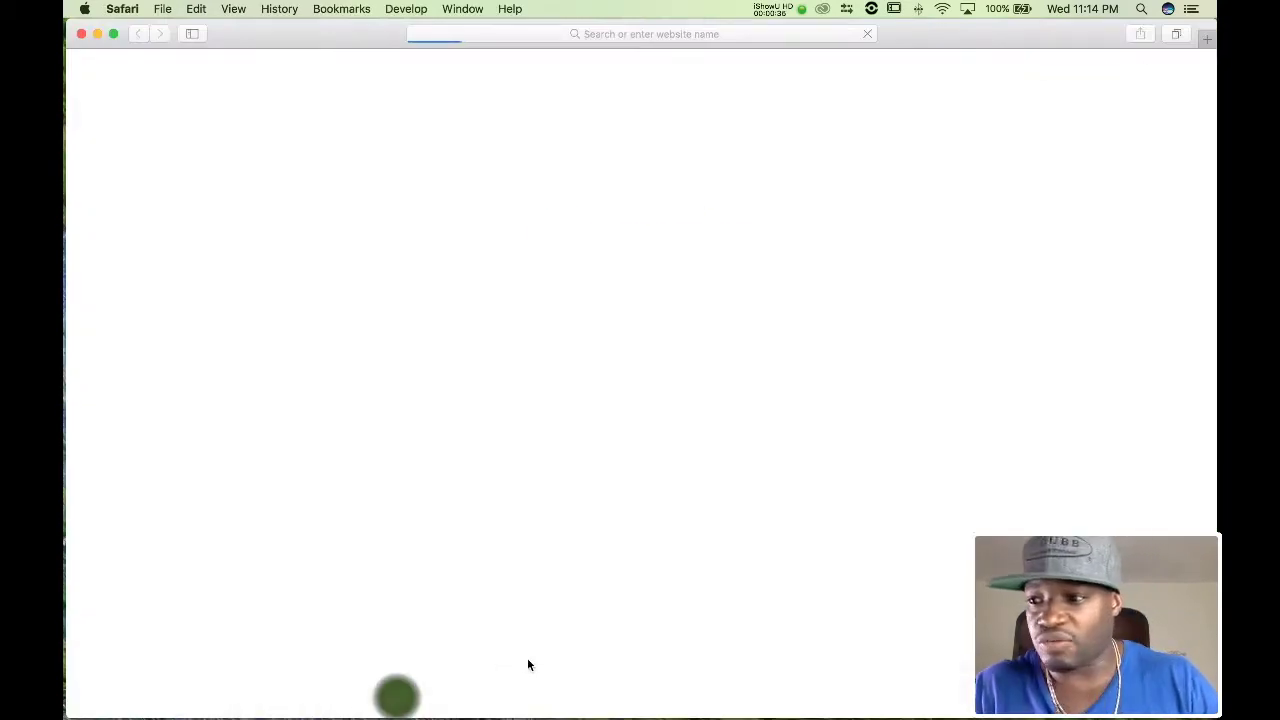
left_click(540, 37)
left_click(454, 140)
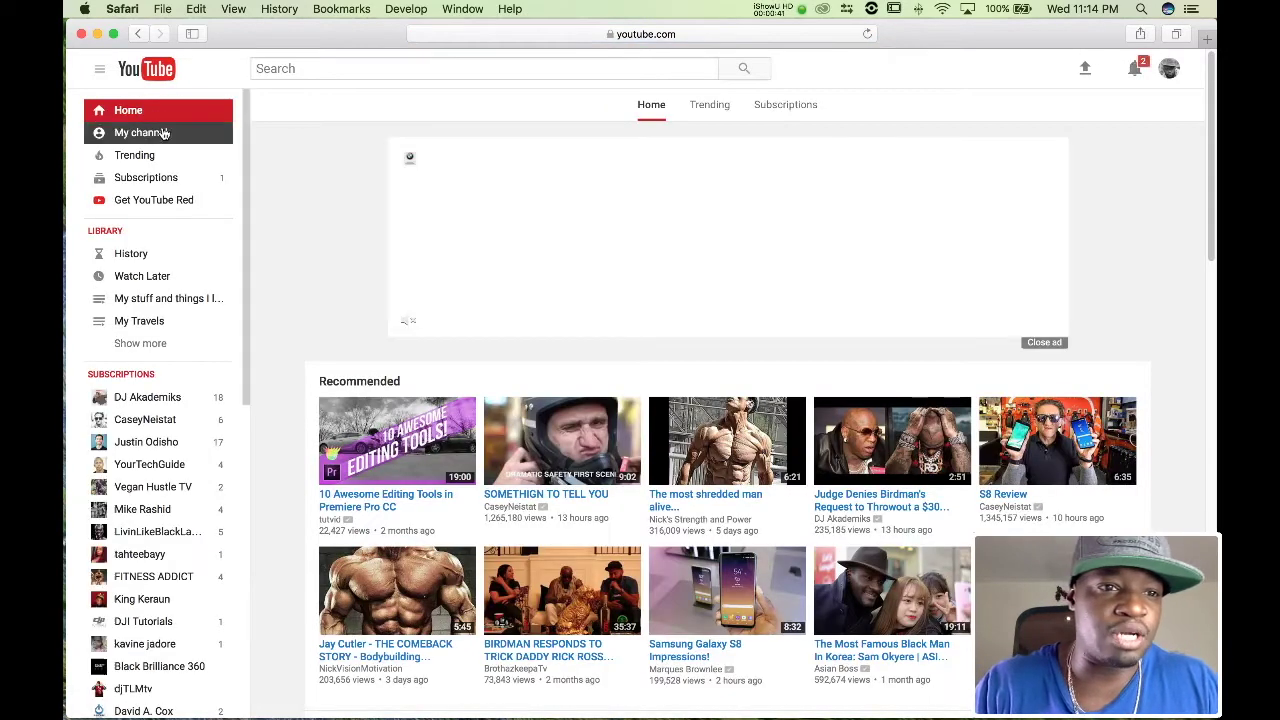
left_click(162, 132)
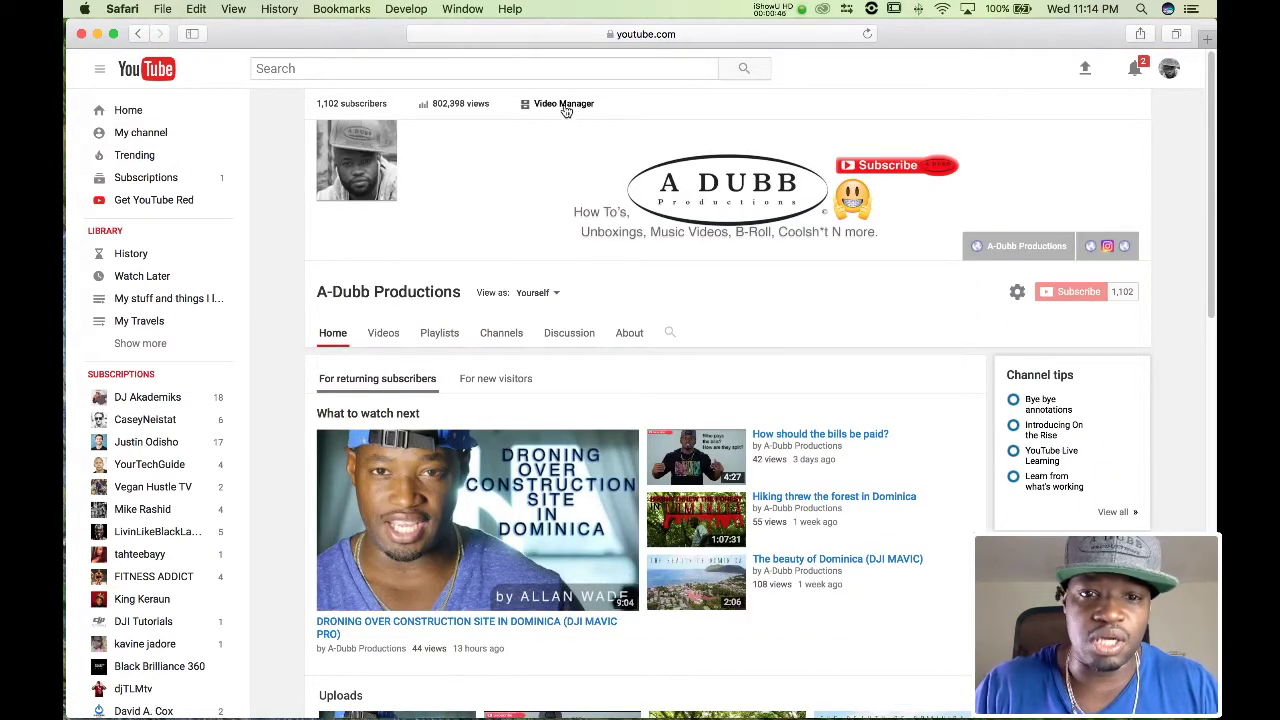
Open the channel's Music Video's playlist and play its twelfth video, She Don't Want
left_click(437, 336)
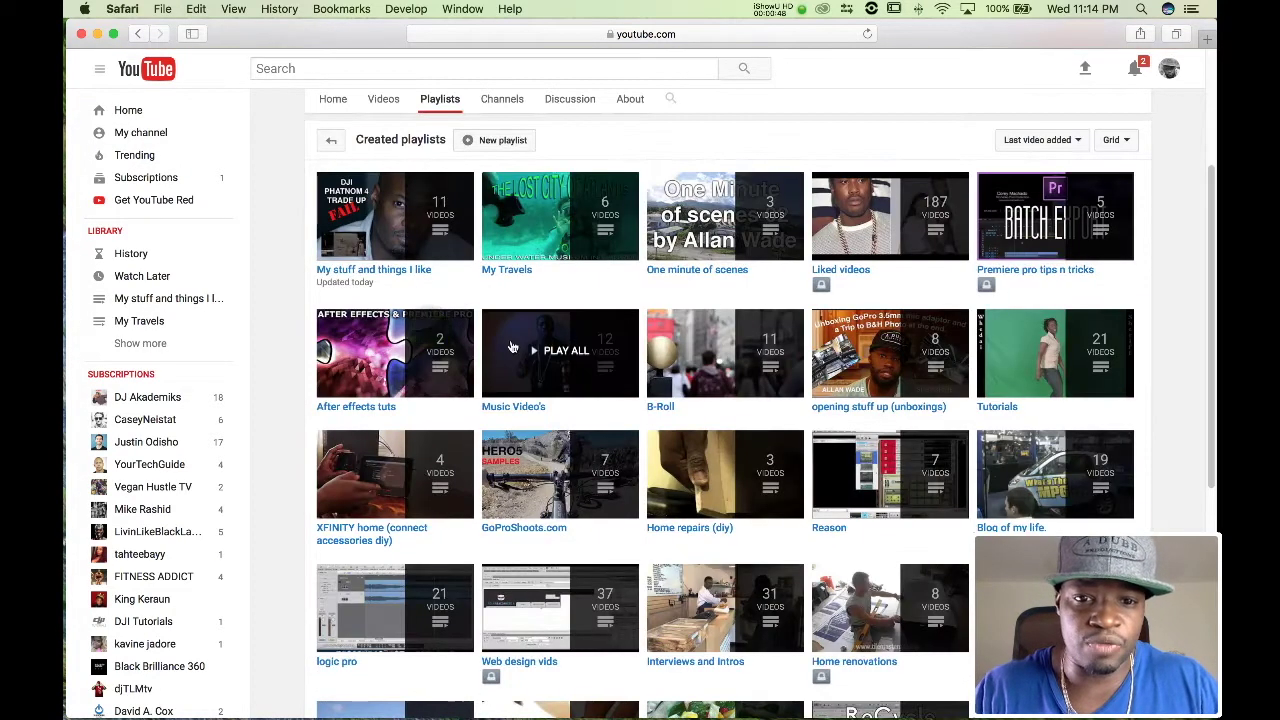
left_click(511, 342)
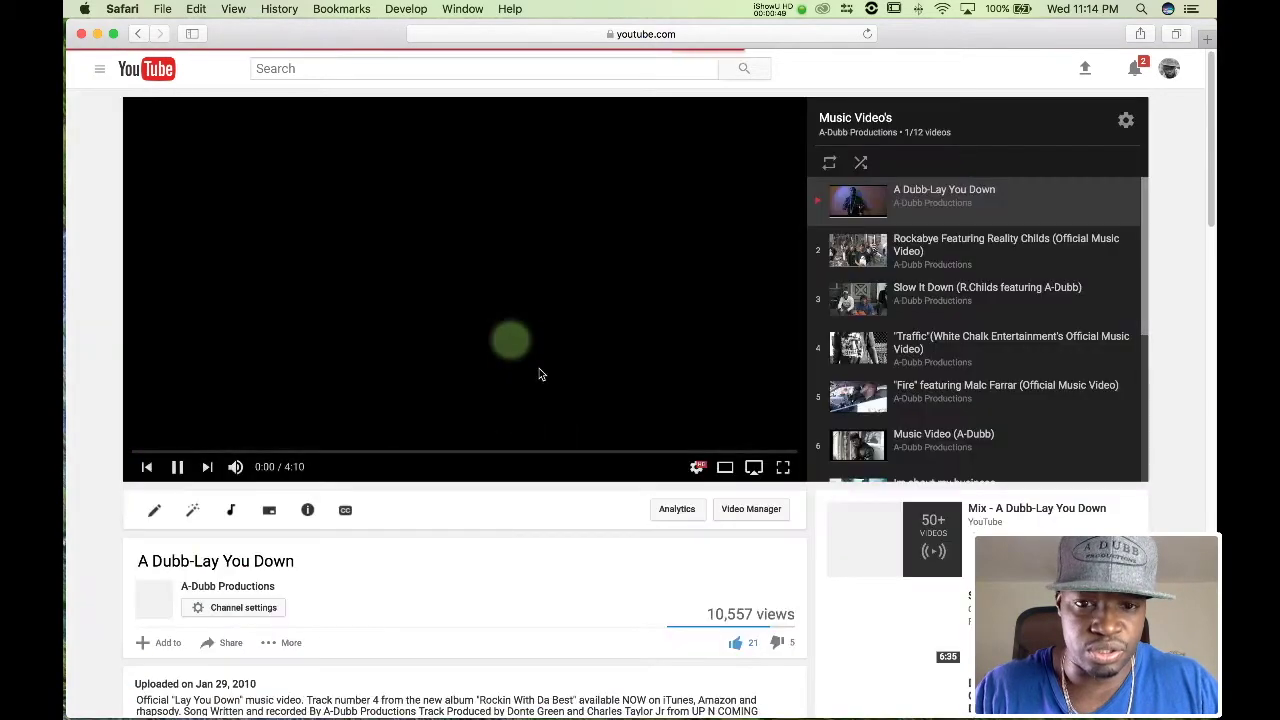
scroll(840, 390, "down", 5)
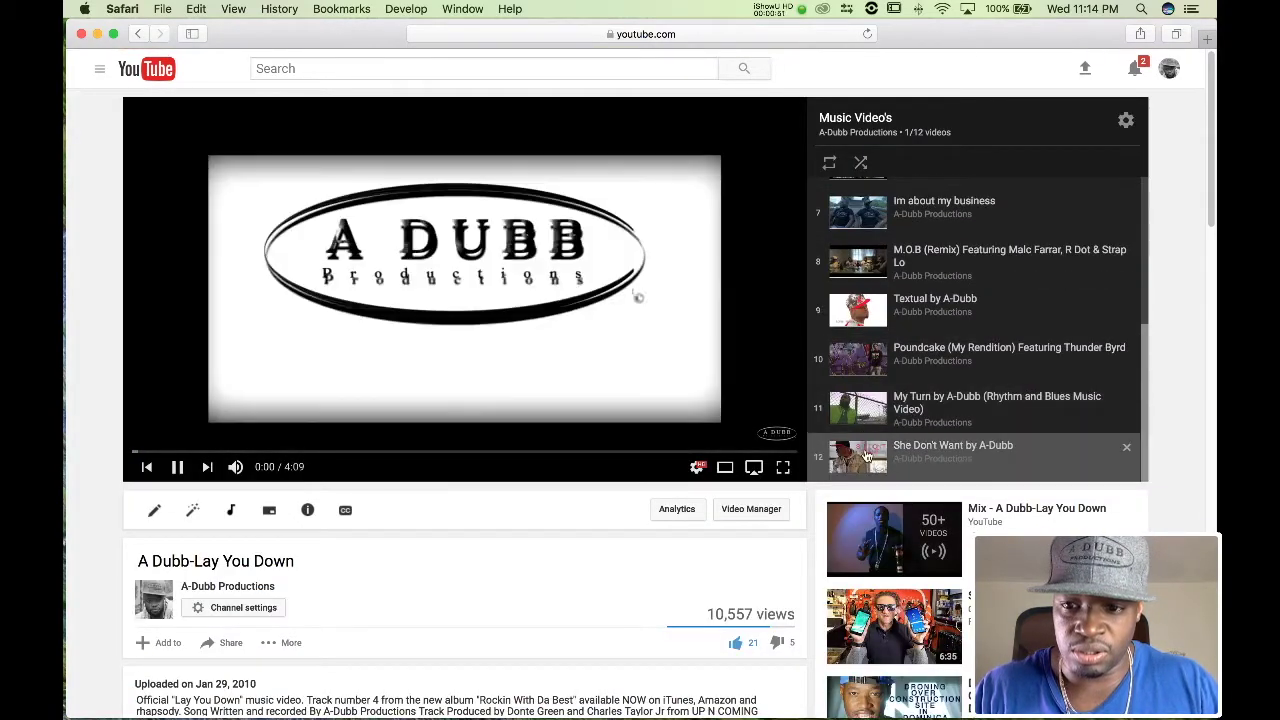
left_click(866, 456)
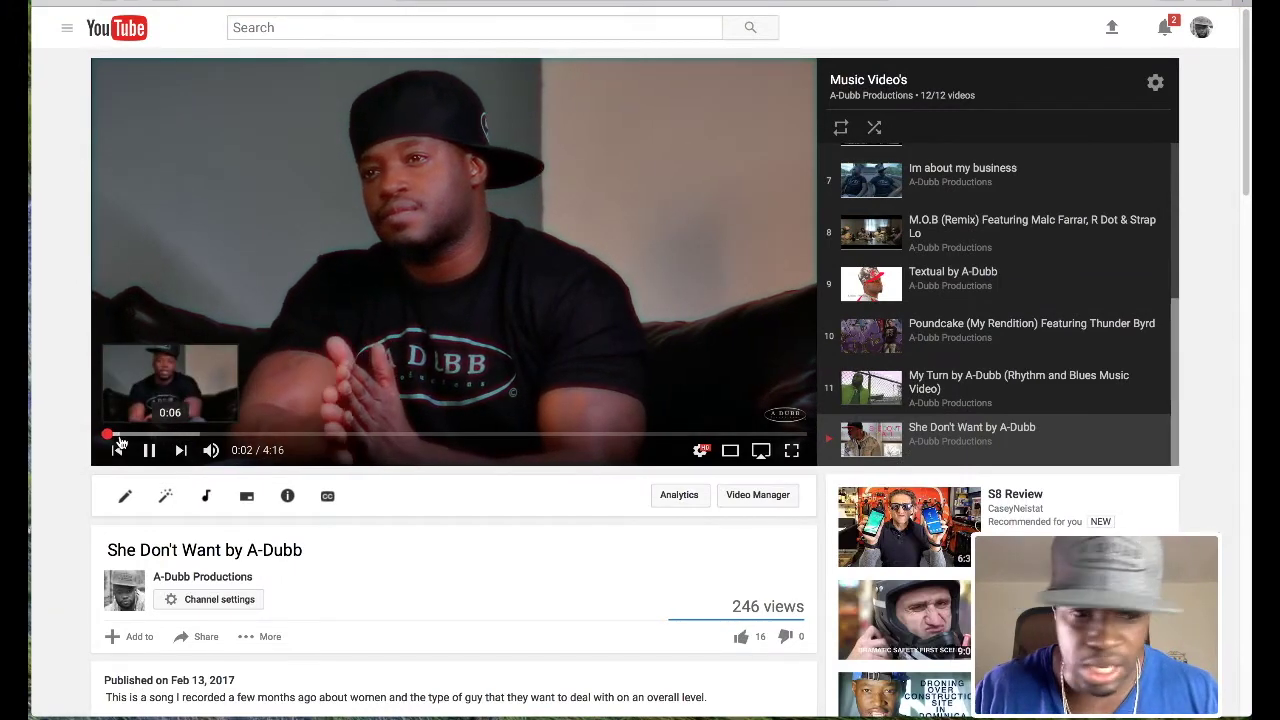
Skip ahead through the video to examine its animated text effect, and pause at about 0:34
left_click_drag(118, 437, 180, 455)
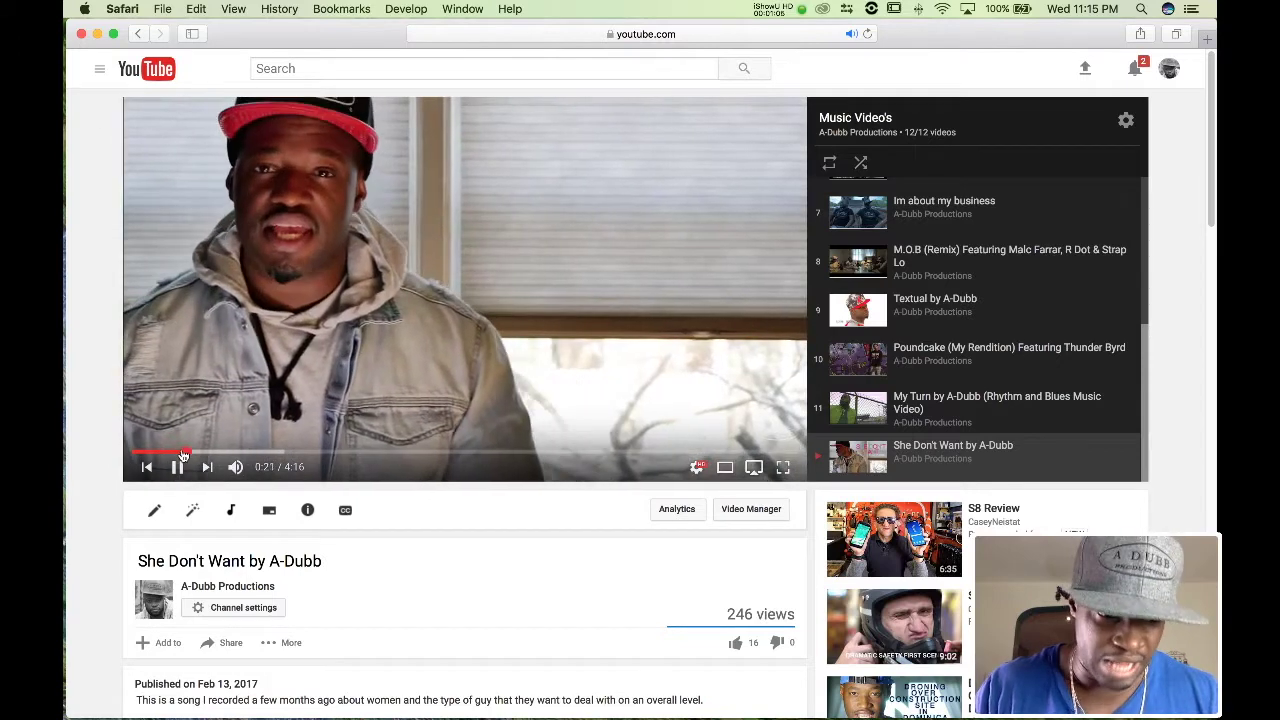
left_click_drag(190, 456, 212, 451)
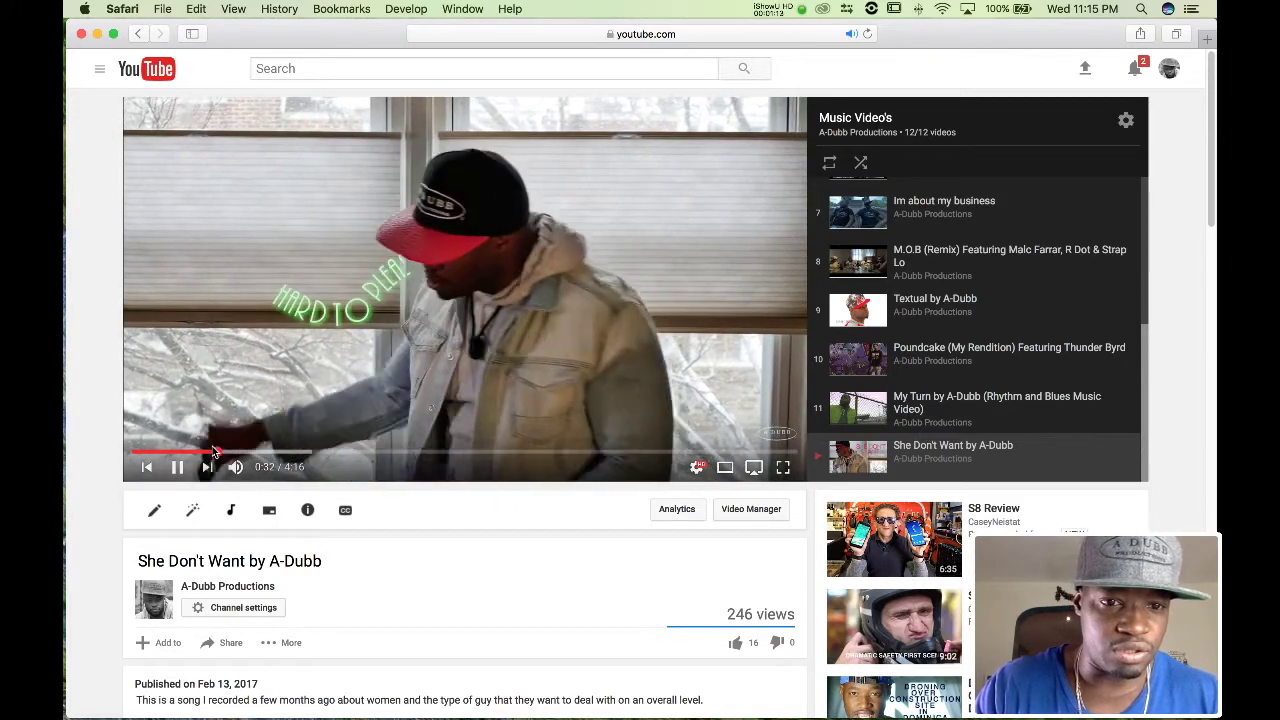
left_click(212, 446)
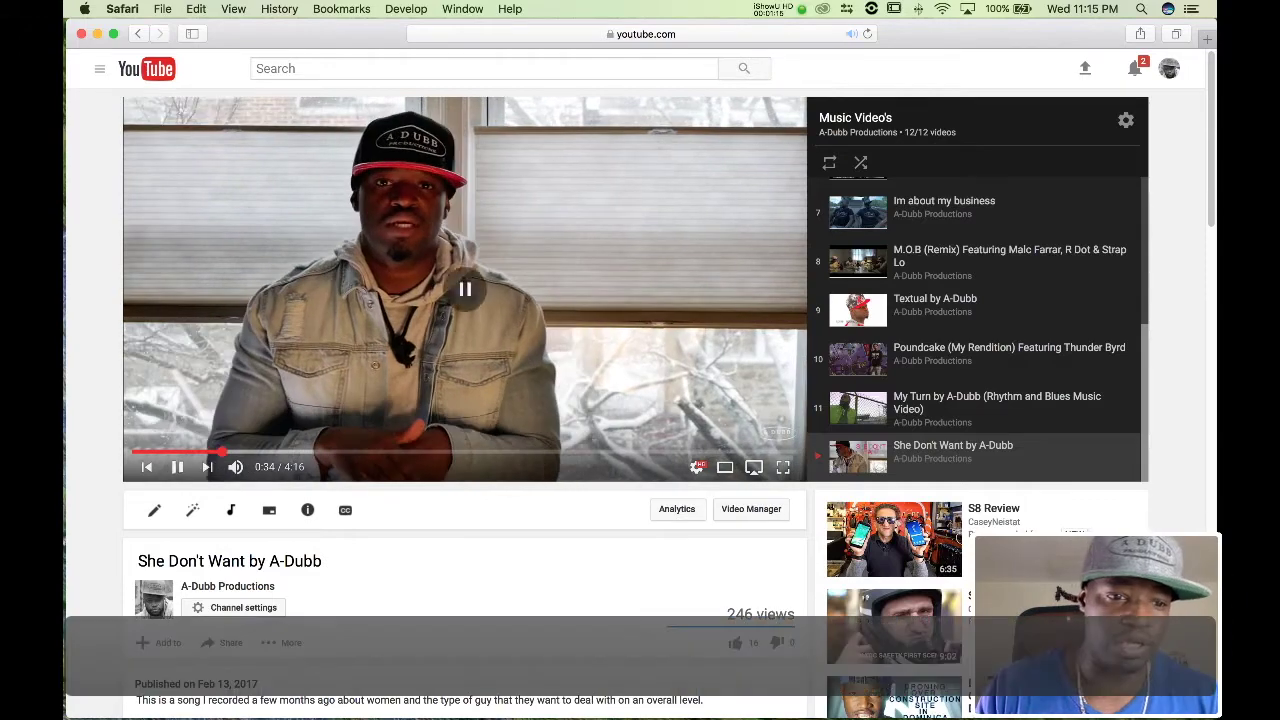
Close the YouTube window and quit Safari
left_click(95, 34)
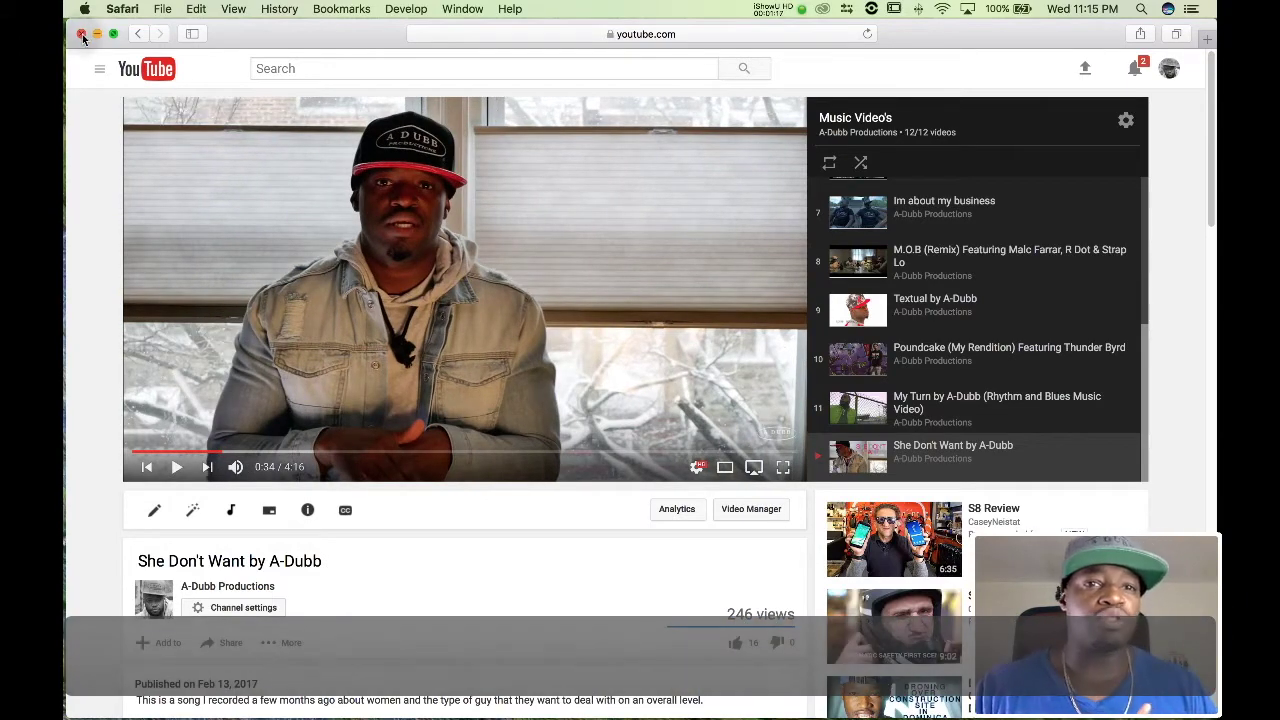
left_click(135, 6)
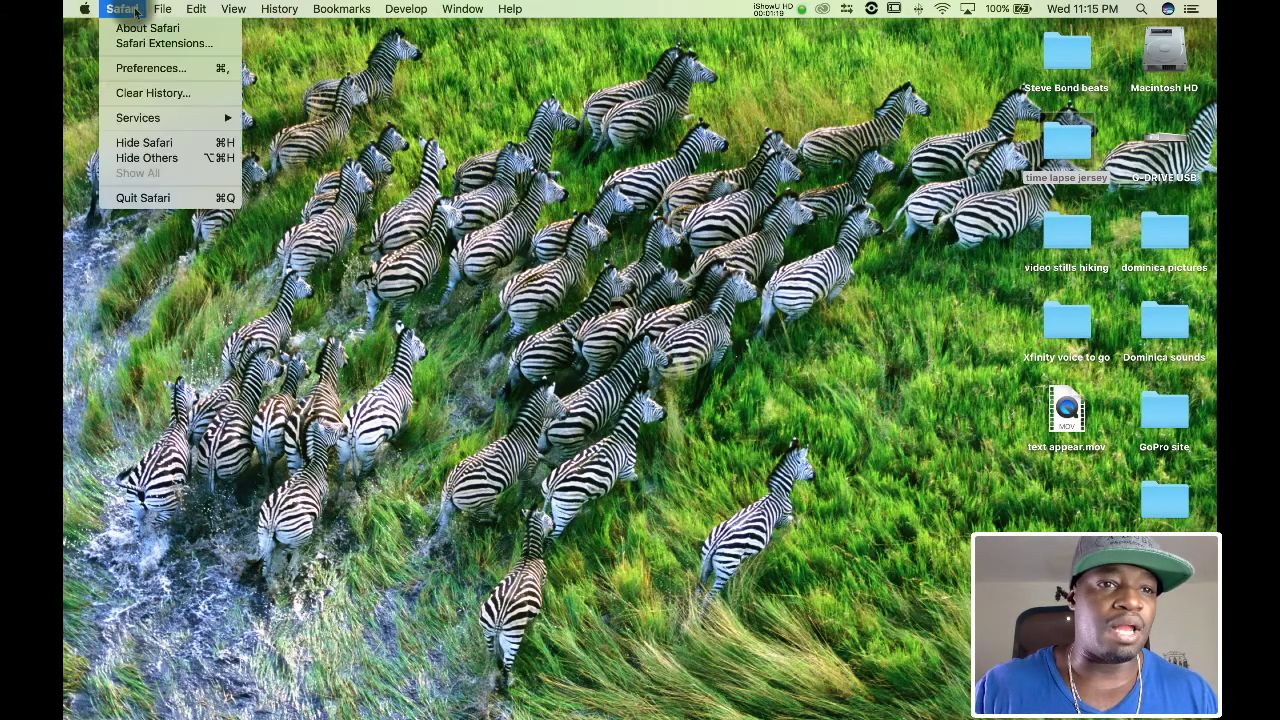
left_click(148, 197)
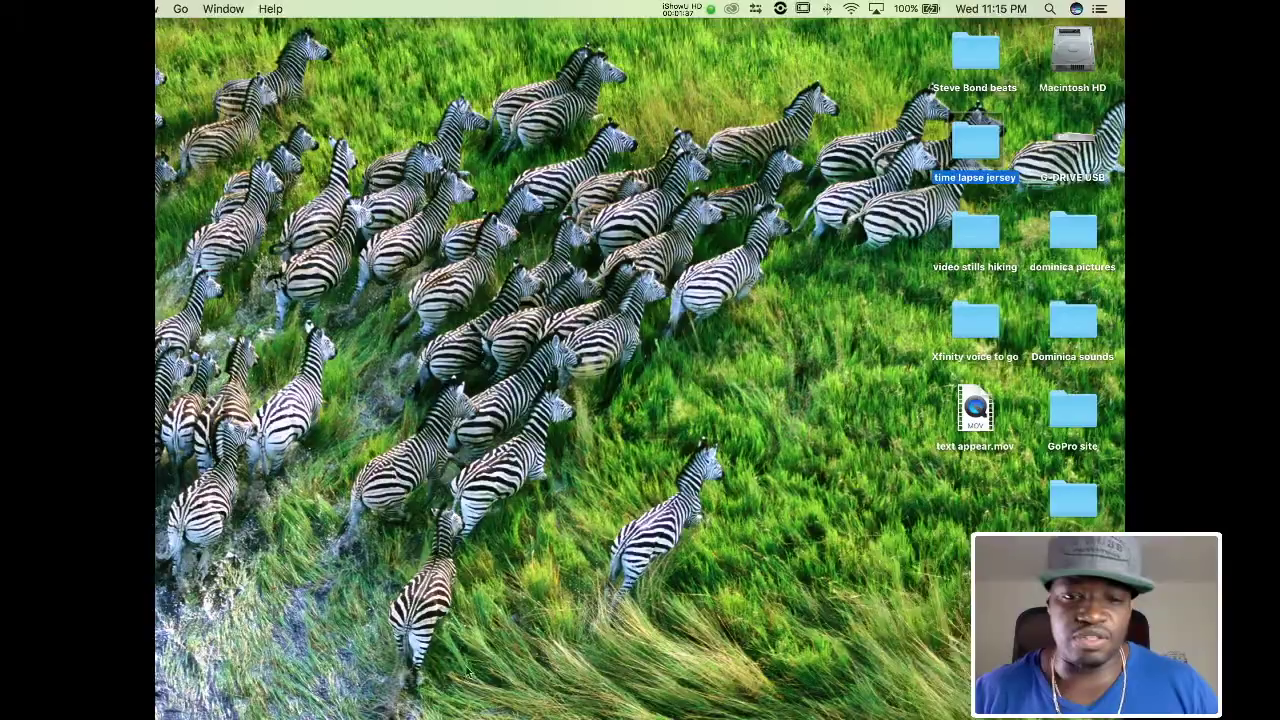
Launch Adobe Premiere Pro CC 2015 from the Adobe Programs group of installed applications
mouse_move(452, 700)
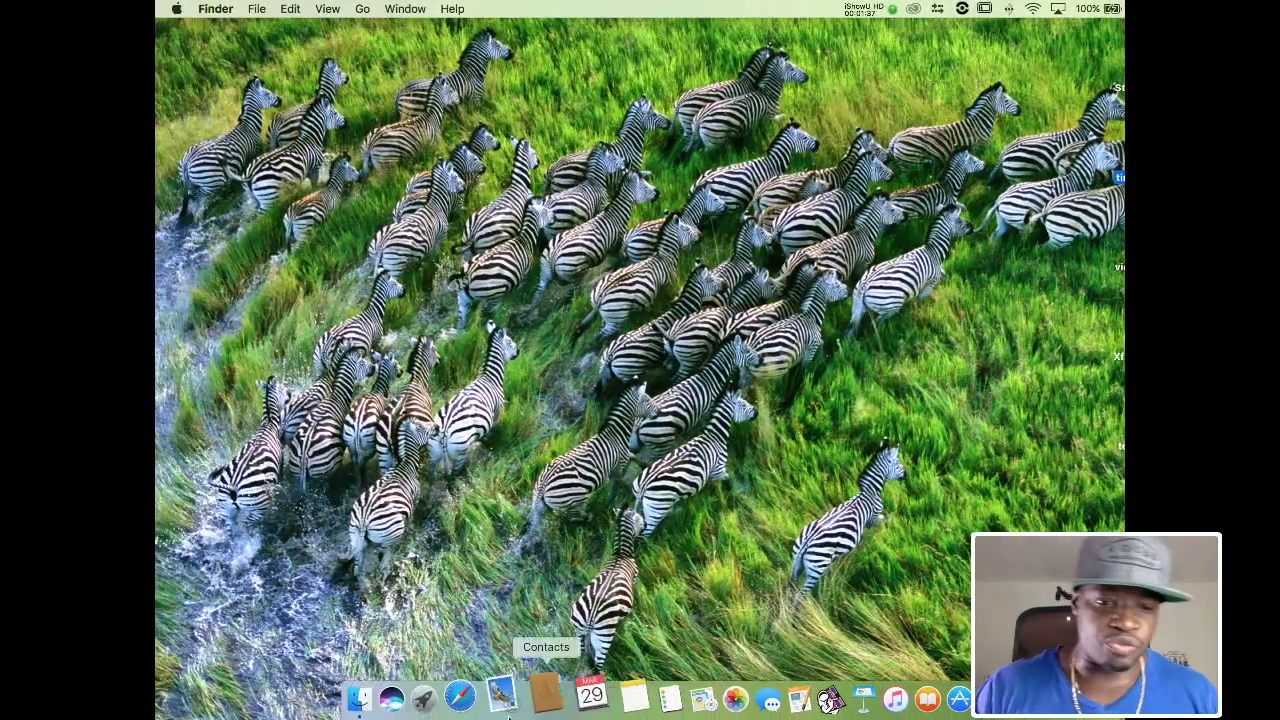
left_click(452, 697)
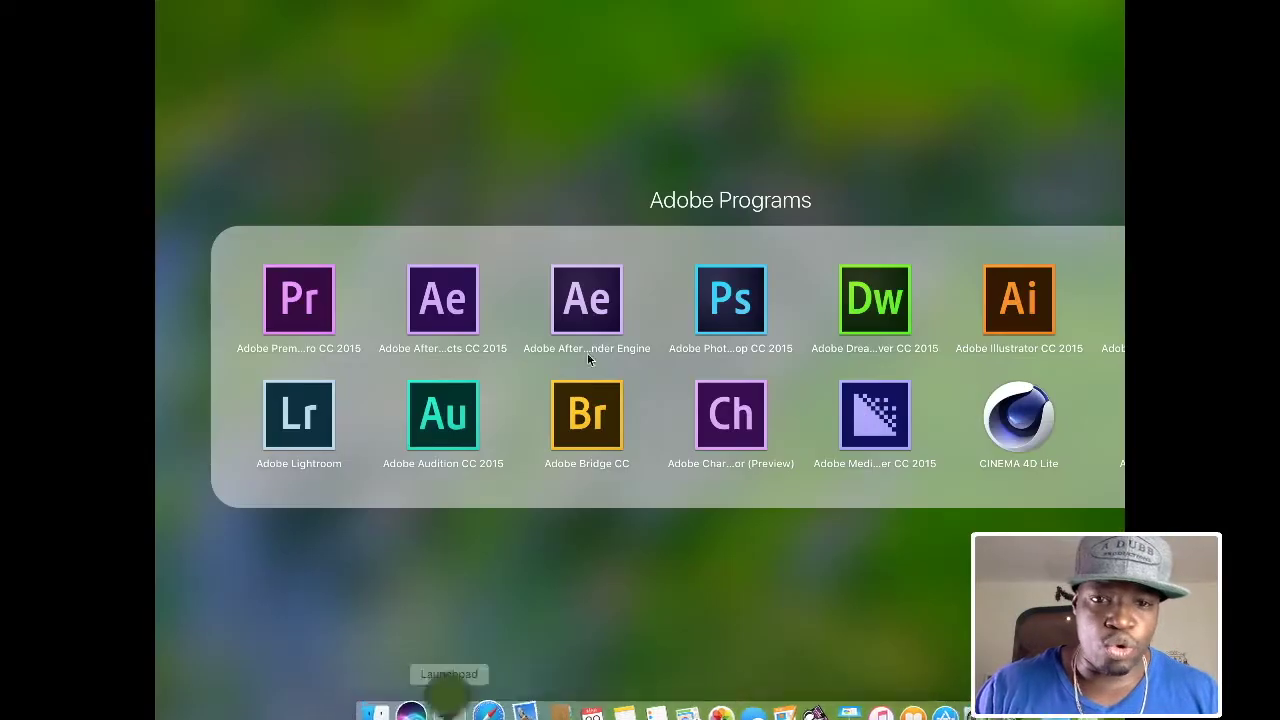
left_click(236, 318)
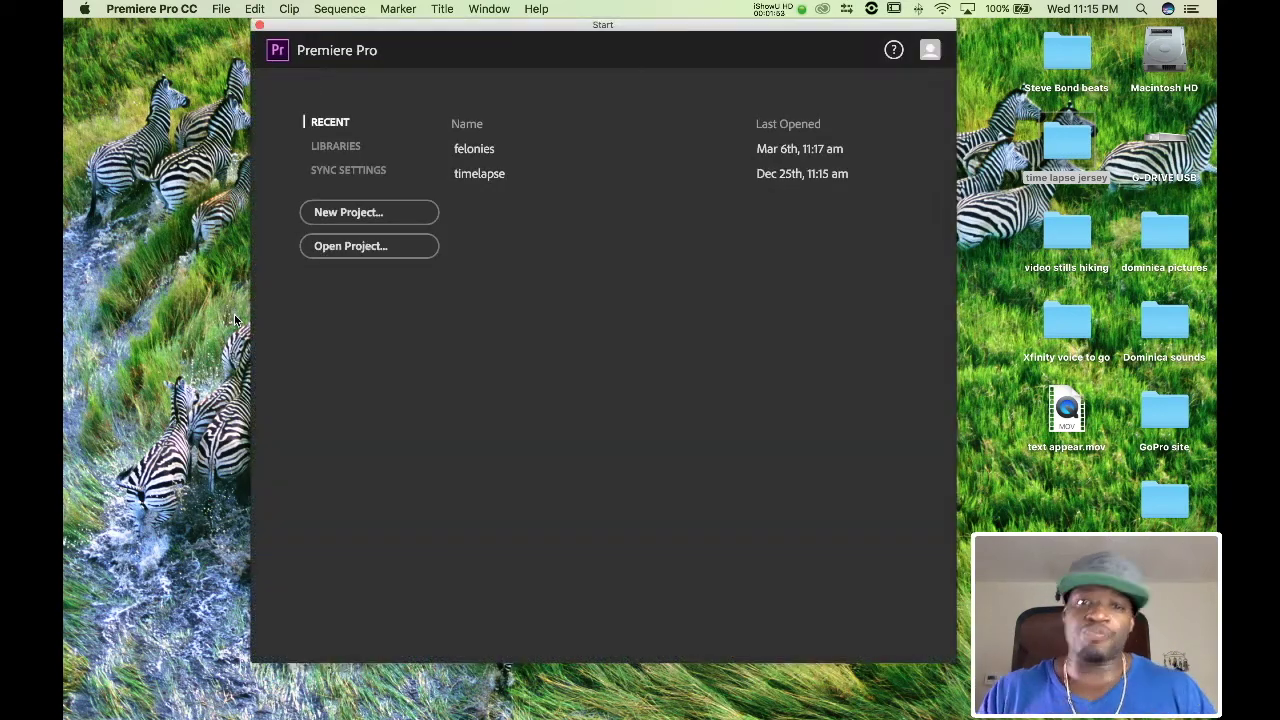
Start a new project and name it "text disappear"
left_click(330, 212)
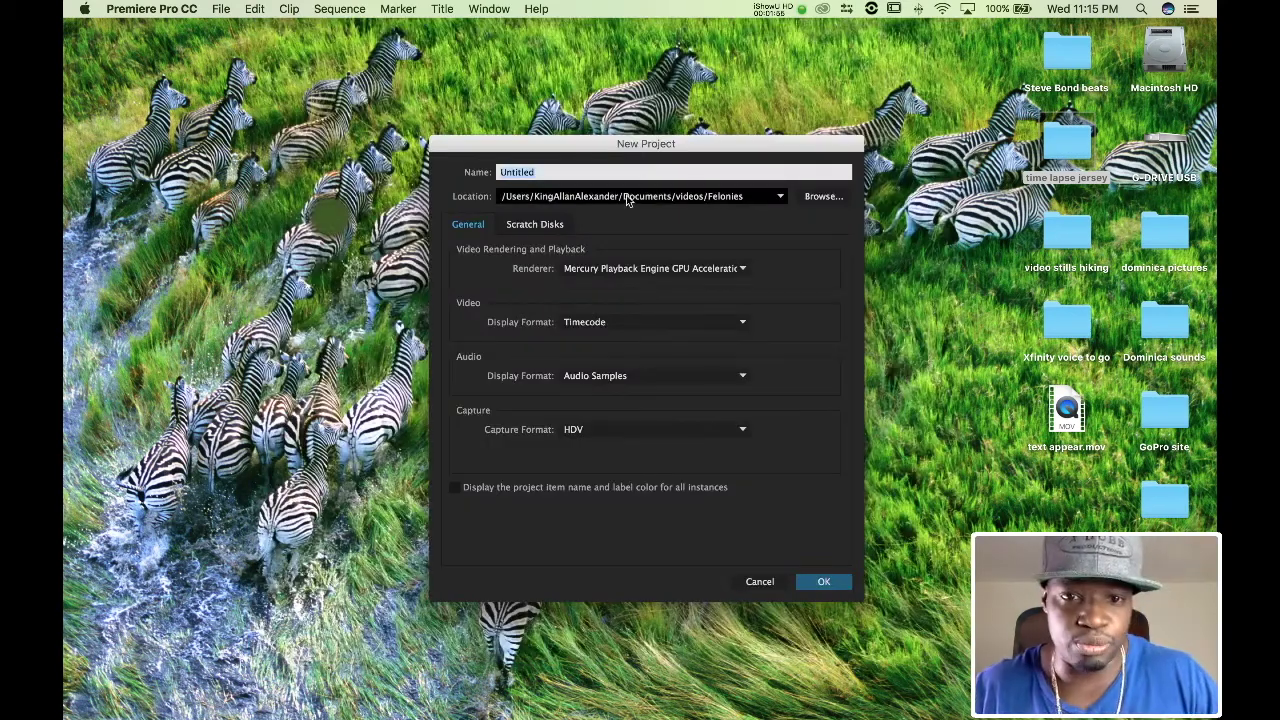
type("test apper")
key("BackSpace")
key("BackSpace")
key("BackSpace")
key("BackSpace")
type("disapper")
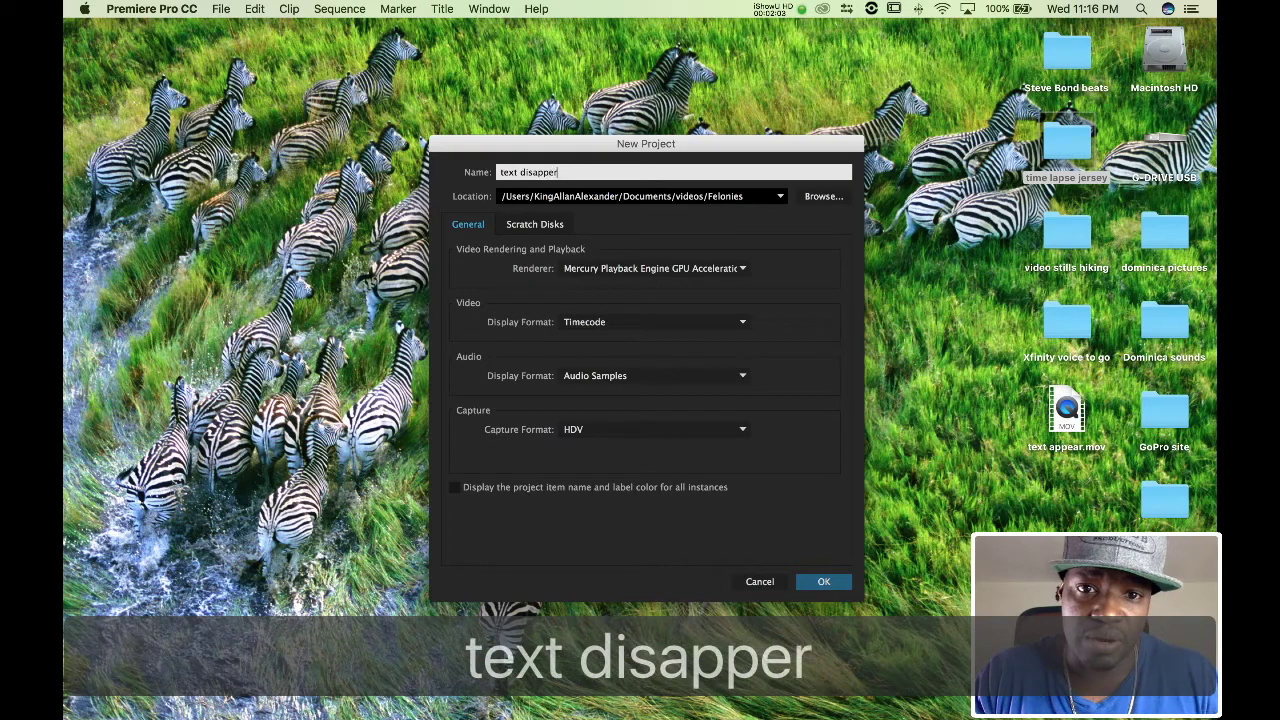
key("BackSpace")
type("ar")
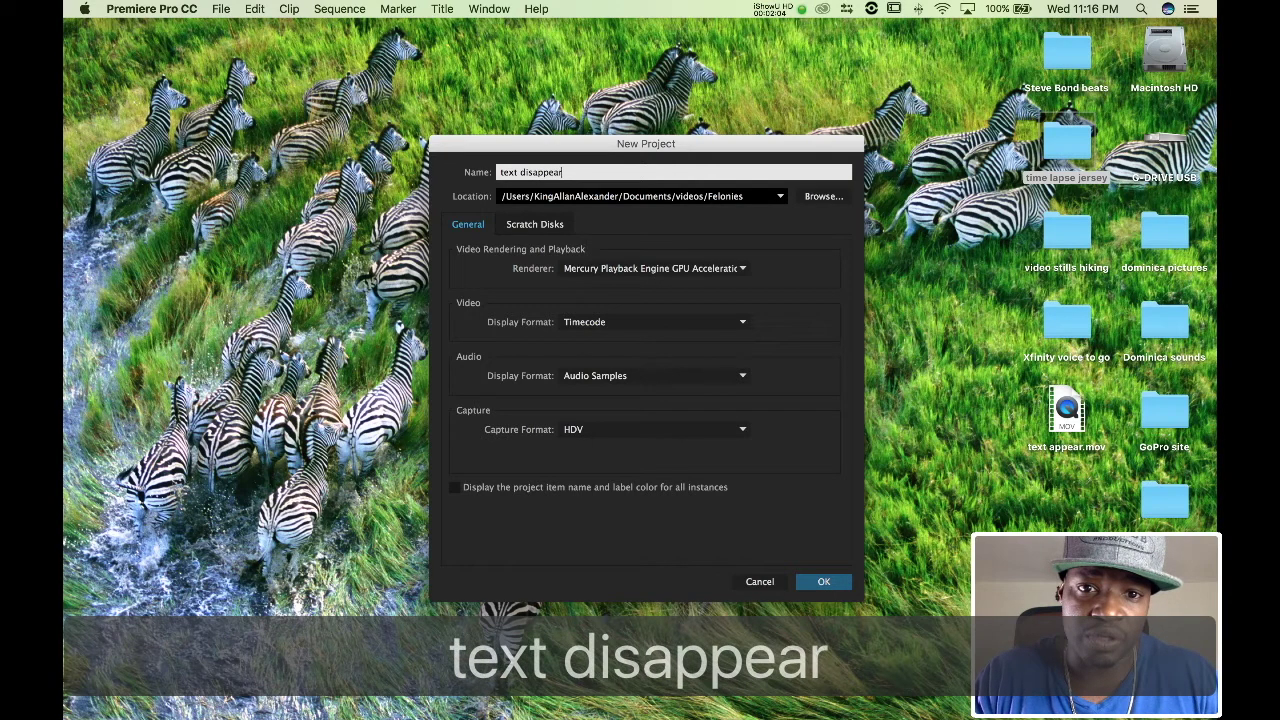
Set the project location to a new Desktop folder named "text disappear tut"
left_click(821, 197)
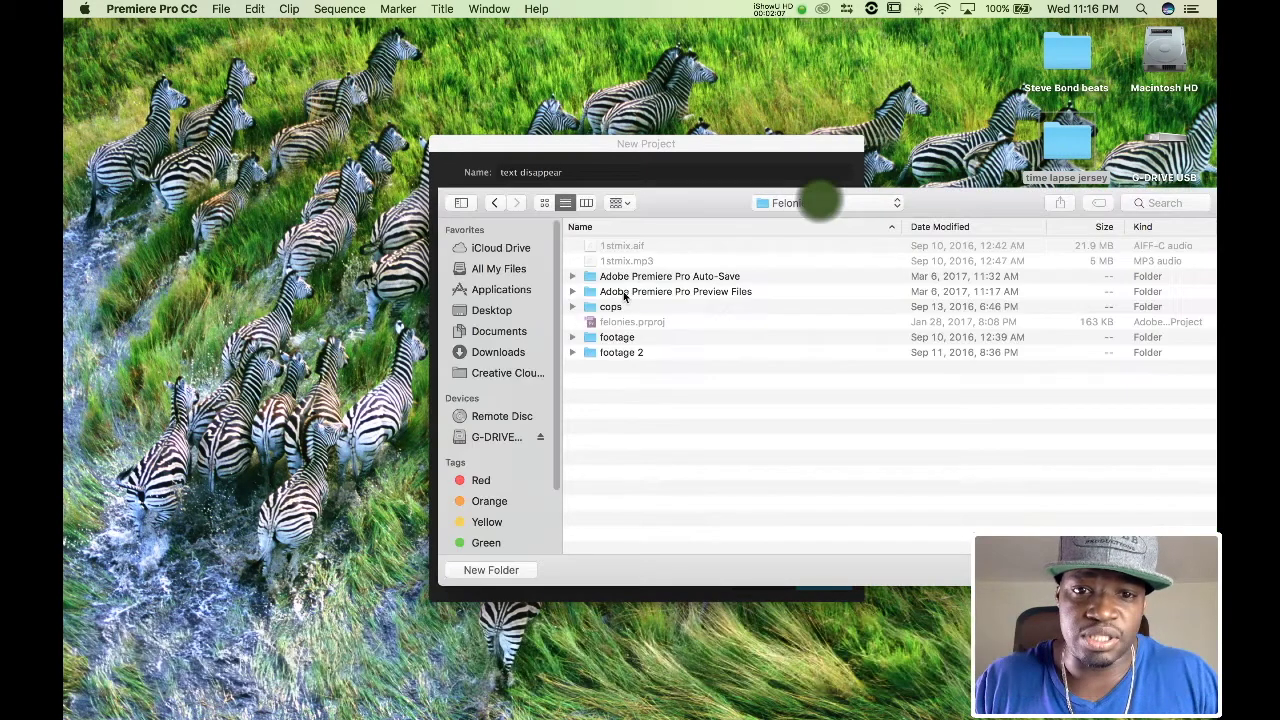
left_click(494, 314)
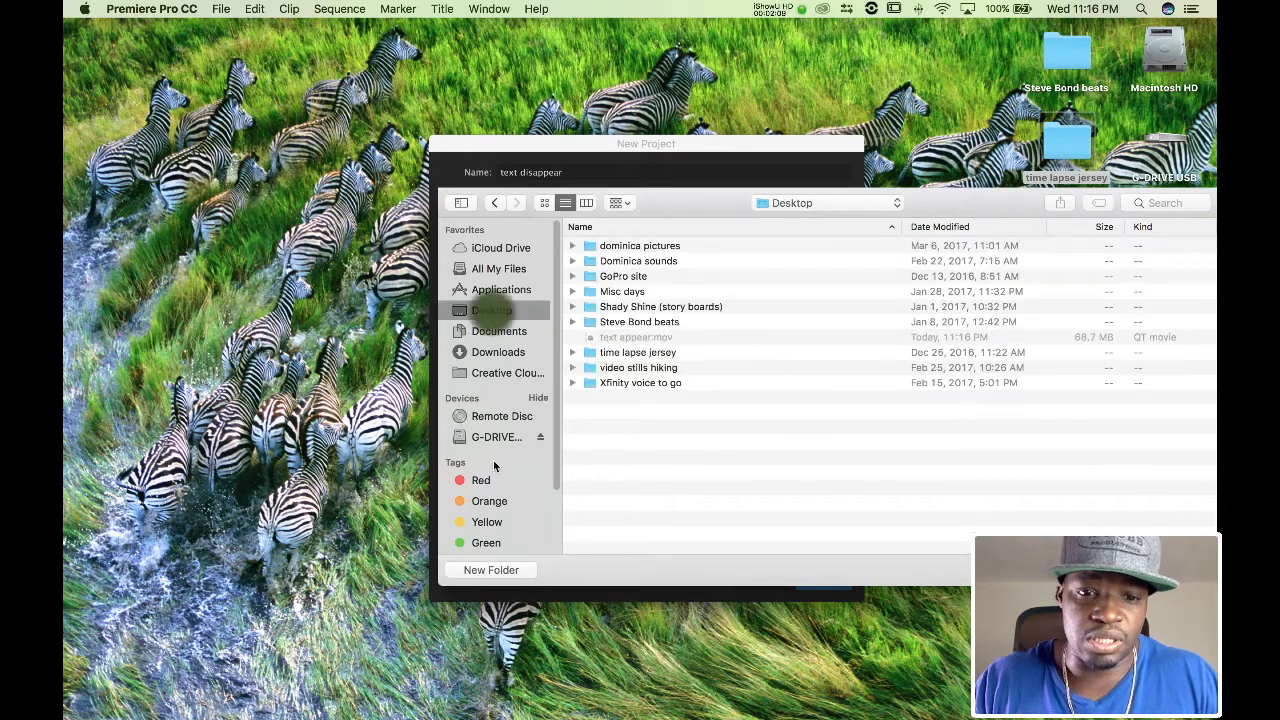
left_click(490, 569)
type("te")
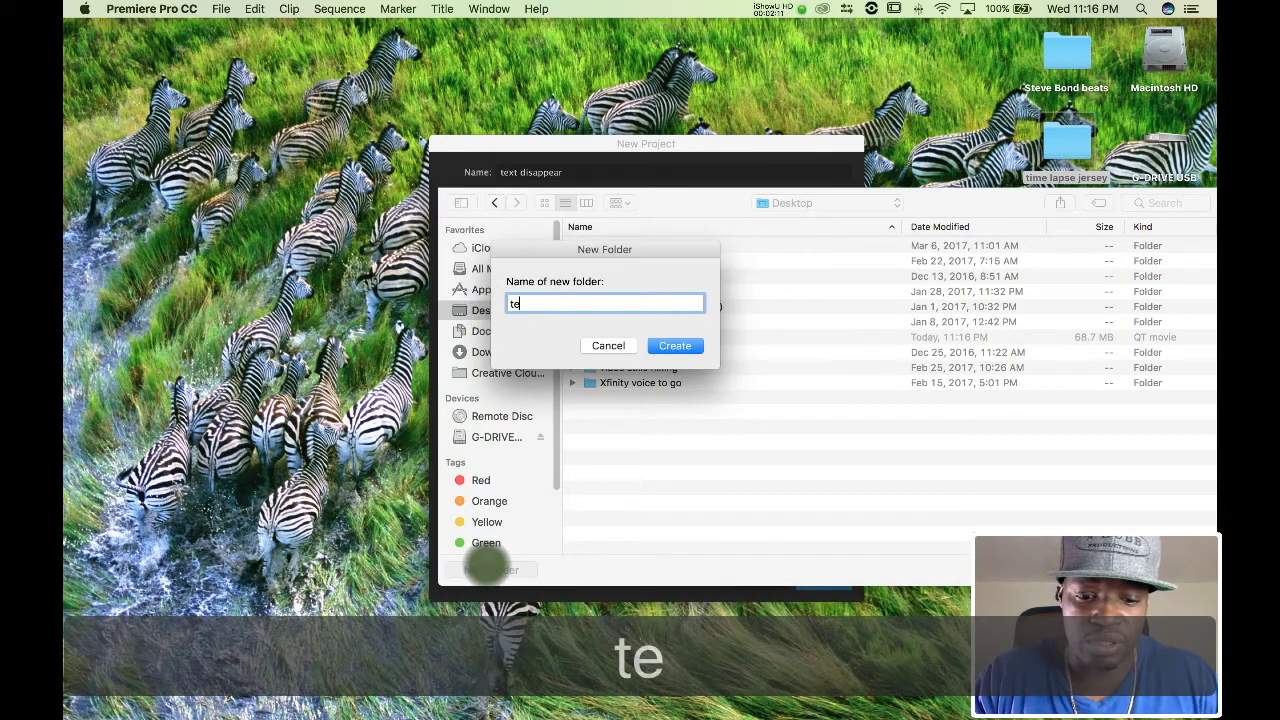
type("xt di")
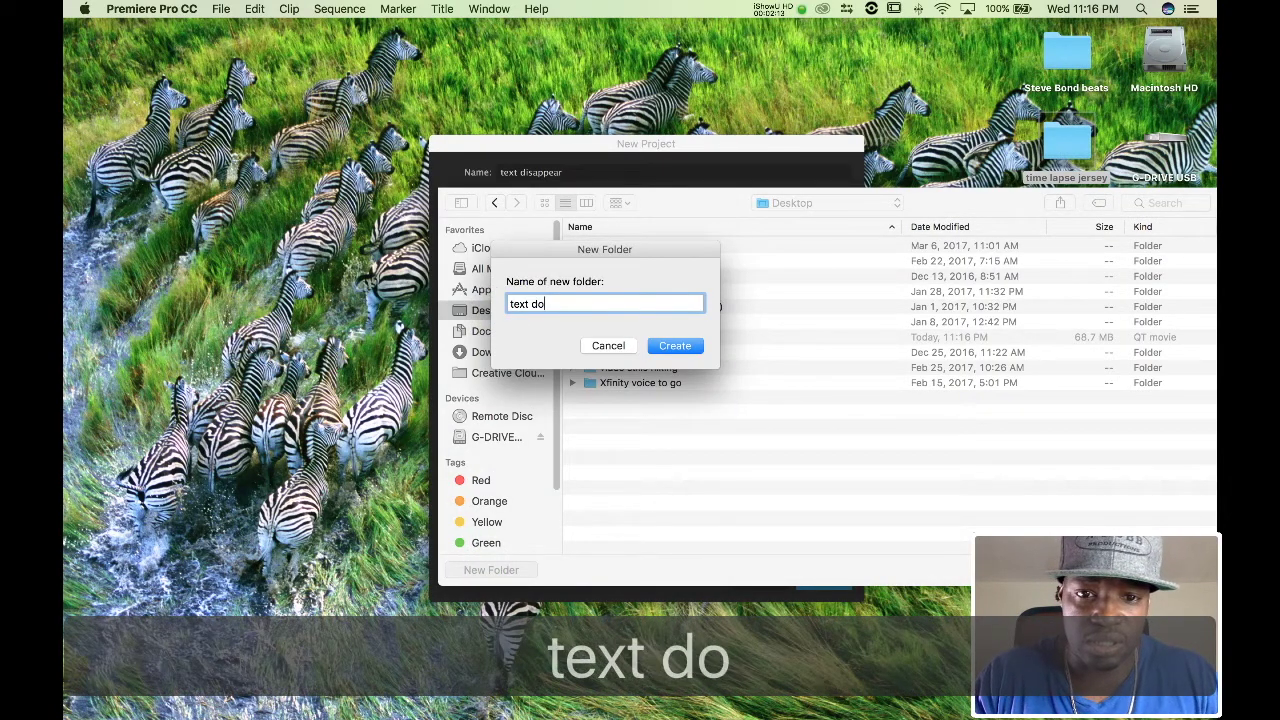
type("sap")
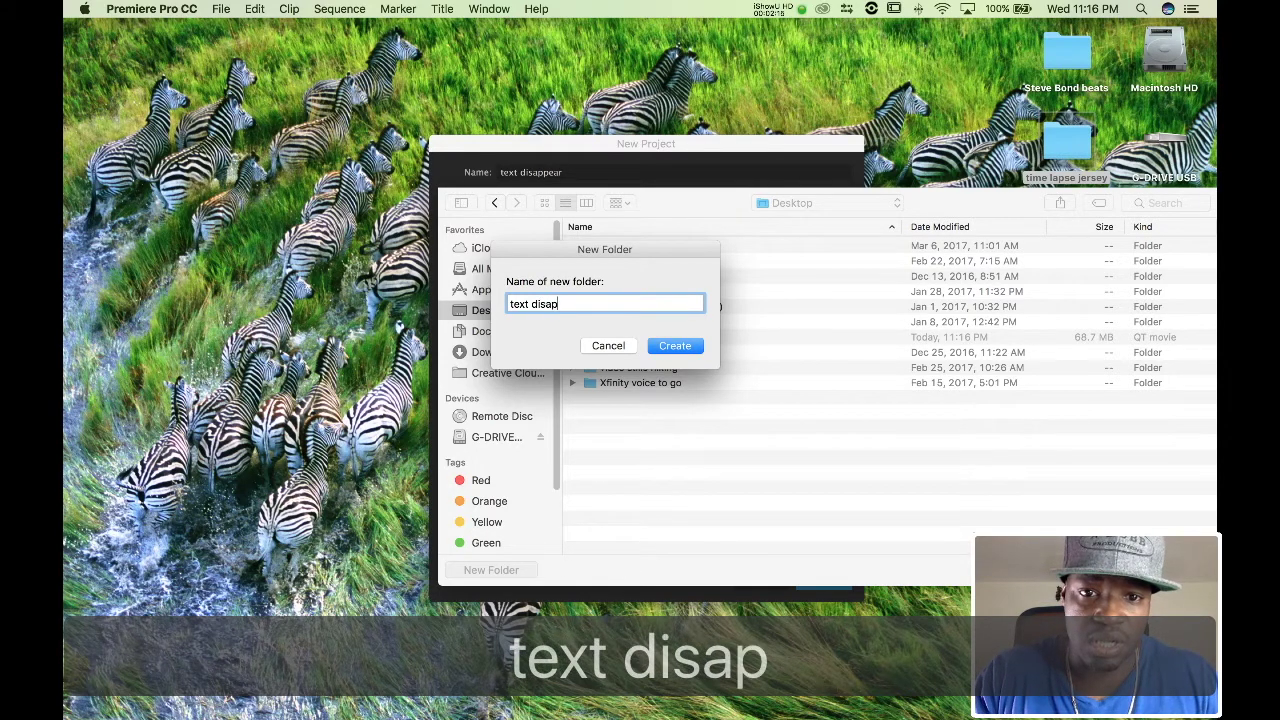
type("pea")
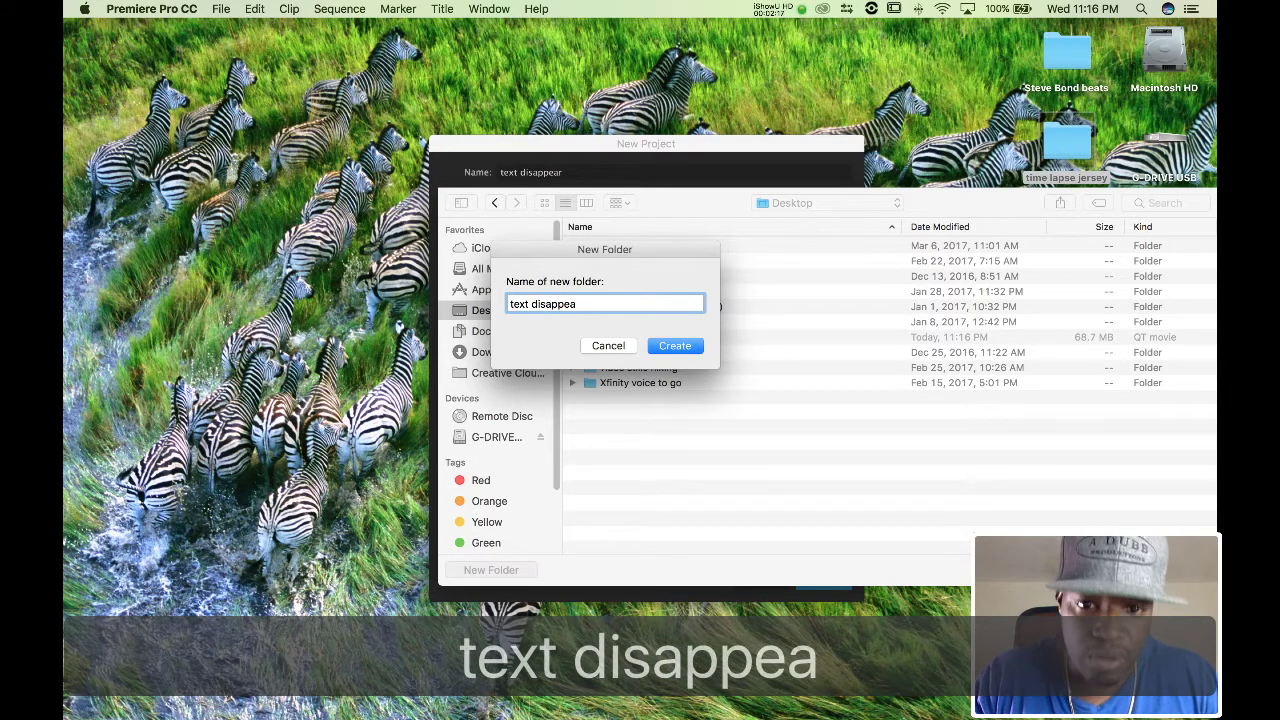
type("r tut")
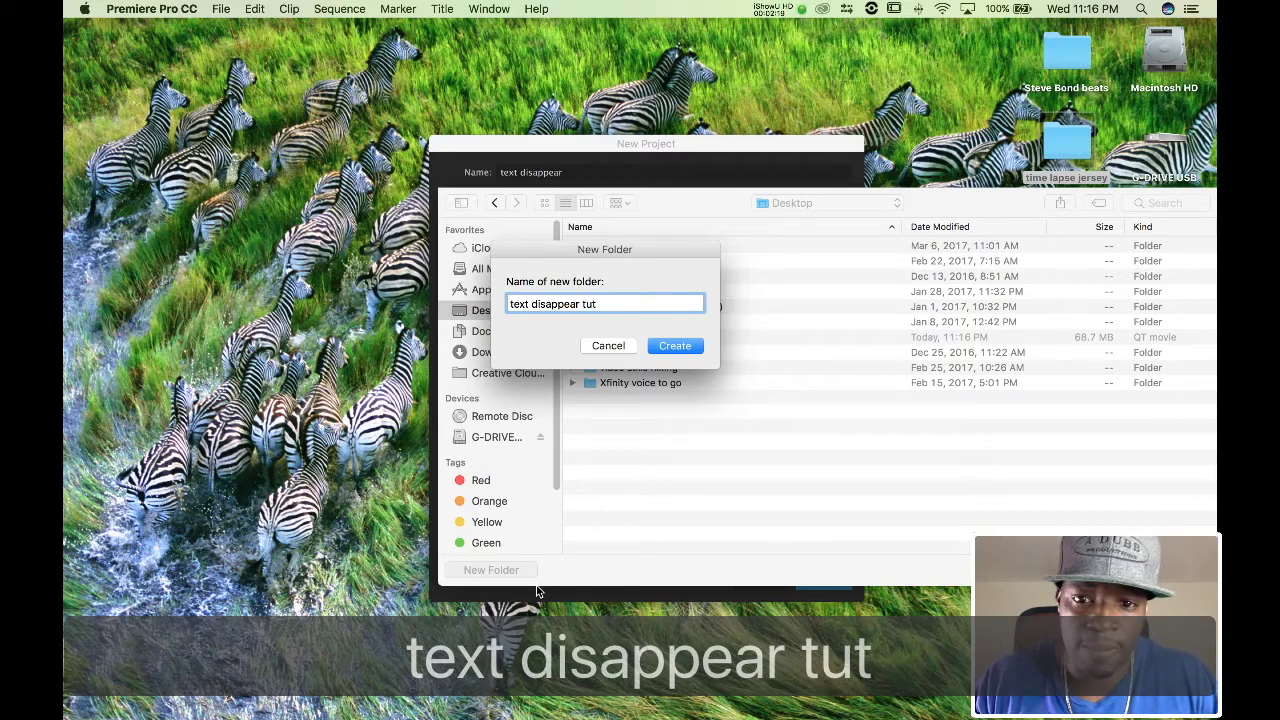
left_click(684, 347)
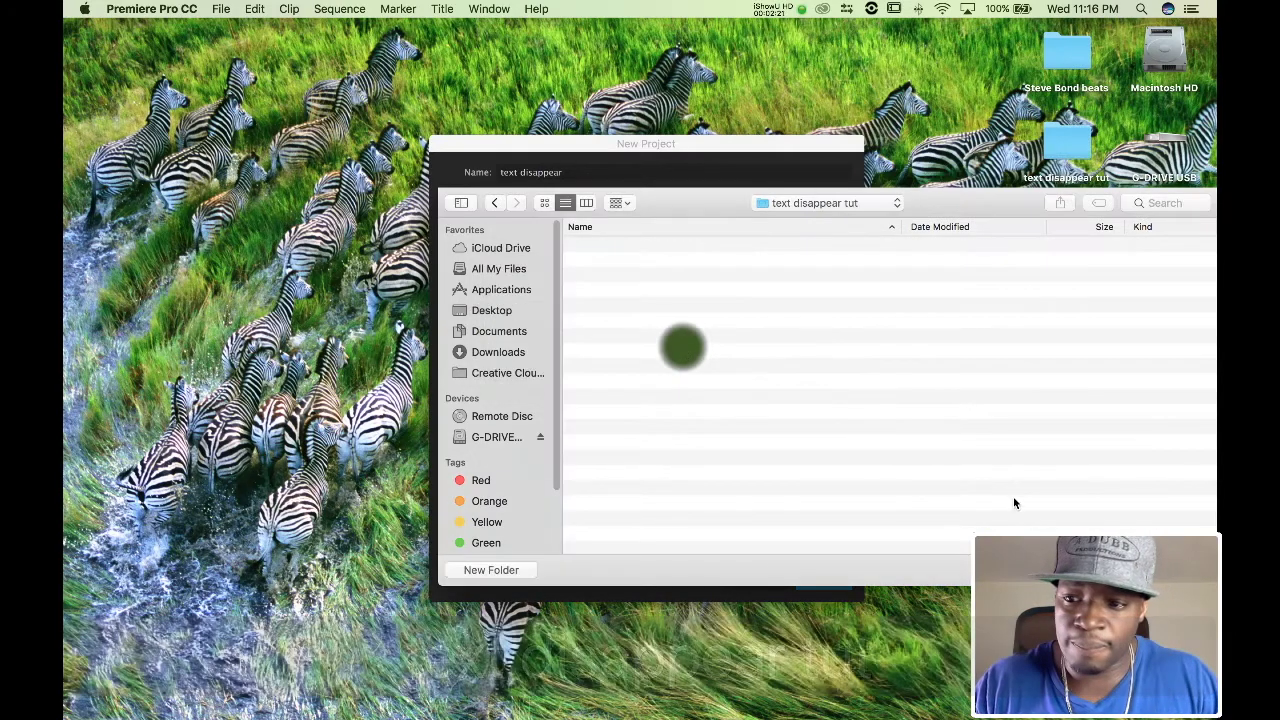
key("Return")
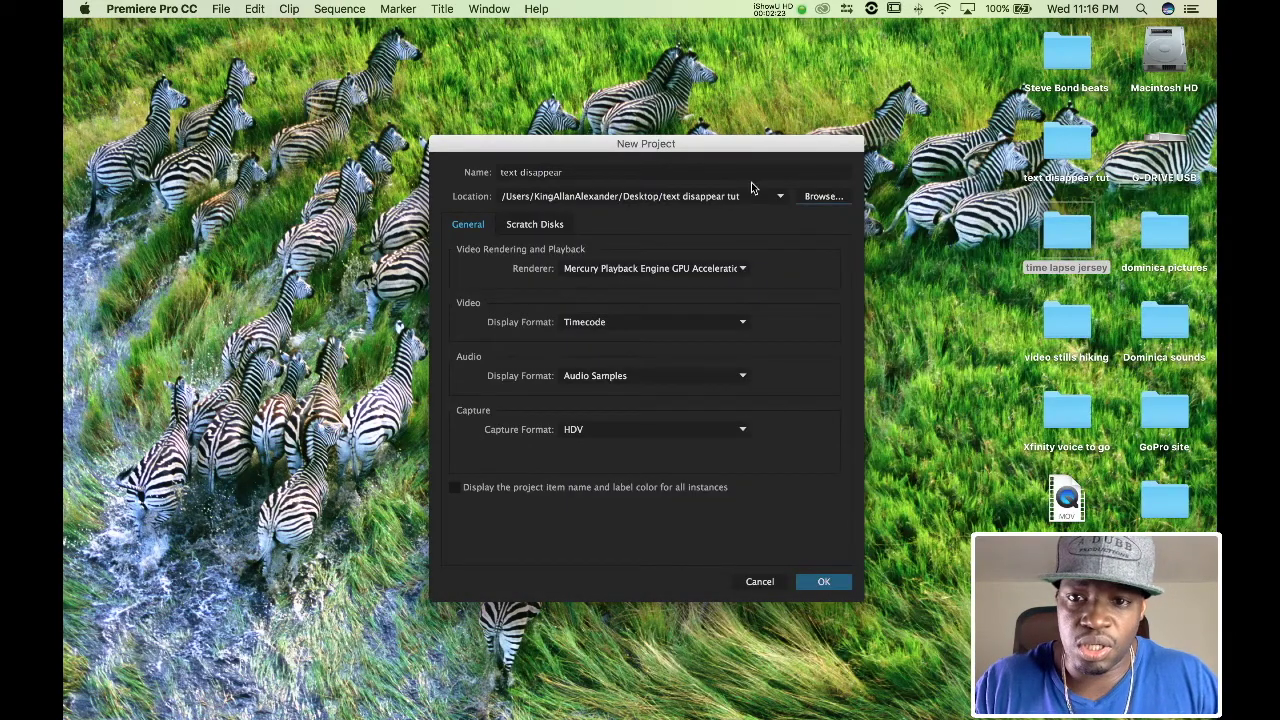
Check the scratch disk locations of the new project and create it with the general settings as they are
left_click(558, 226)
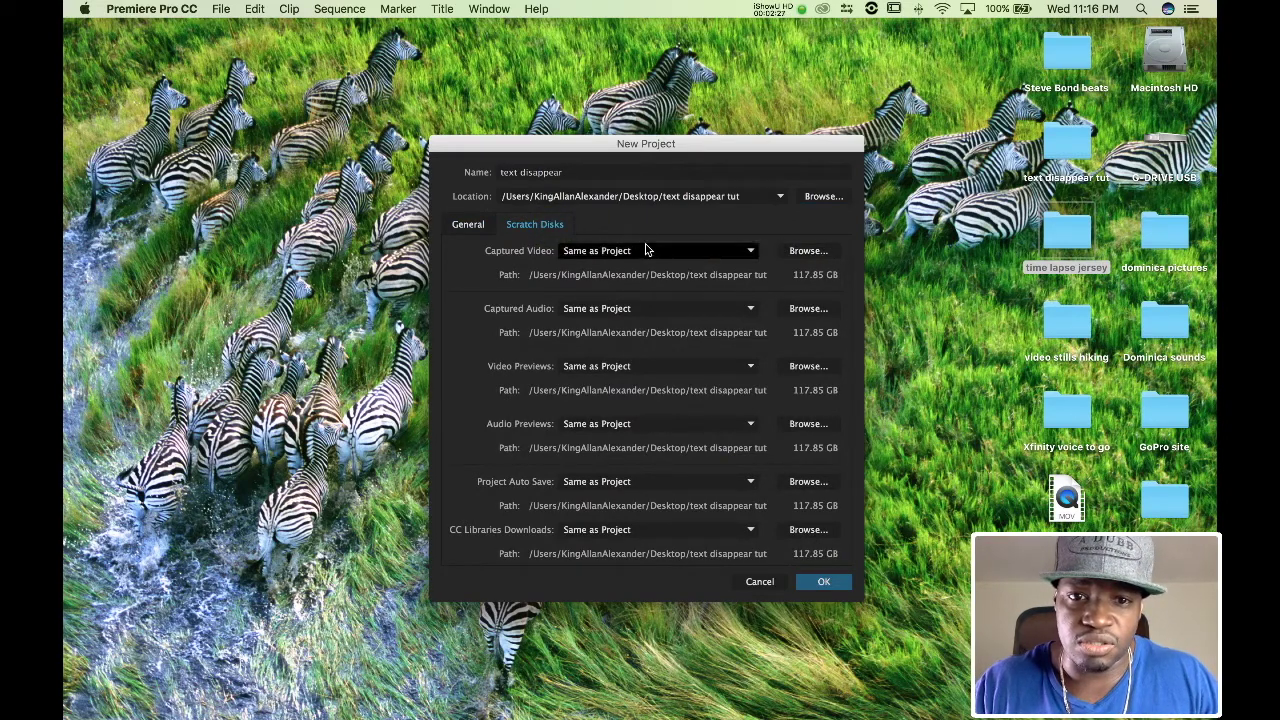
left_click(468, 226)
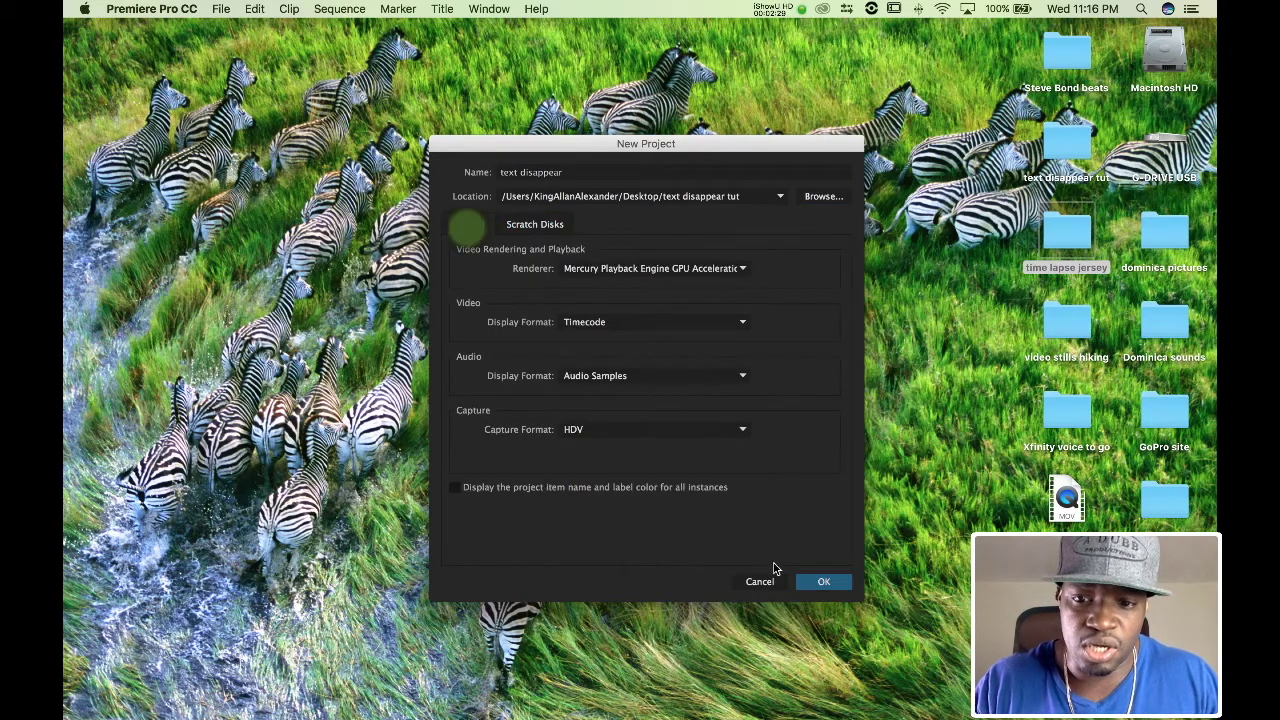
left_click(813, 584)
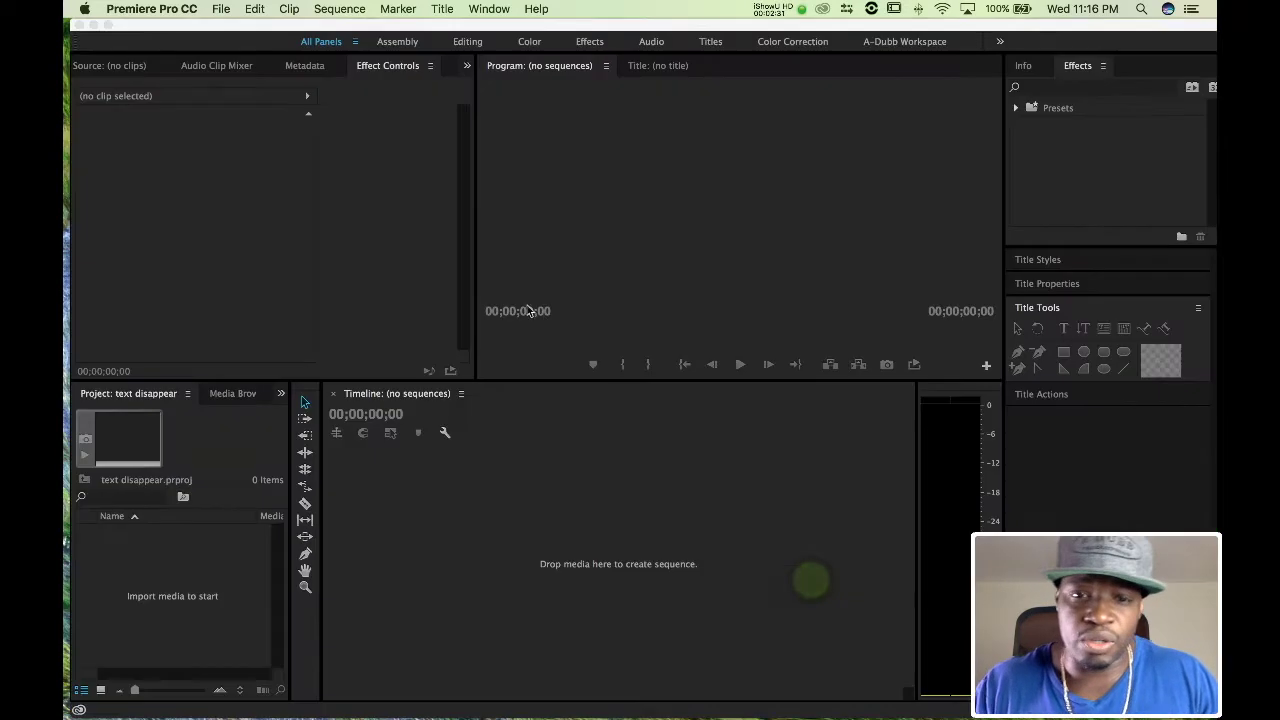
Import clip 1.MP4 from the Dominica 2017 > Day 2 > fdrx 3000 folder on the G-DRIVE USB drive
double_click(175, 585)
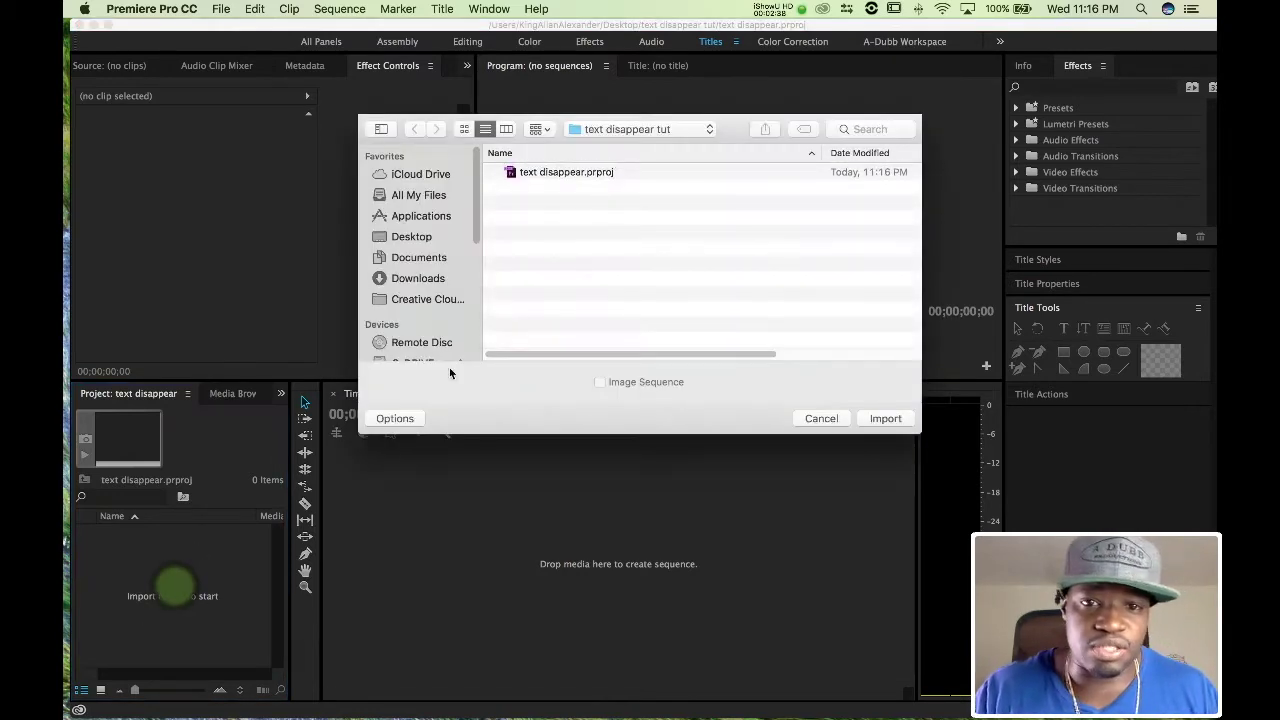
scroll(430, 329, "down", 3)
left_click(418, 281)
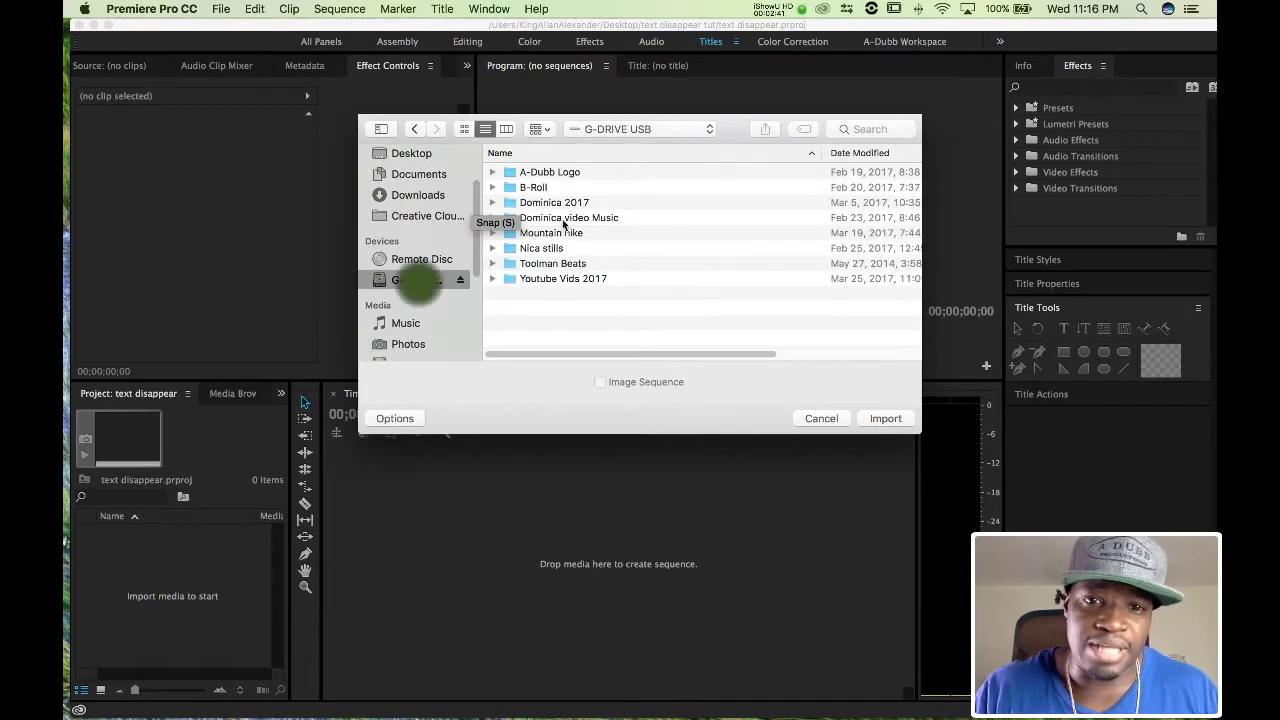
left_click(492, 202)
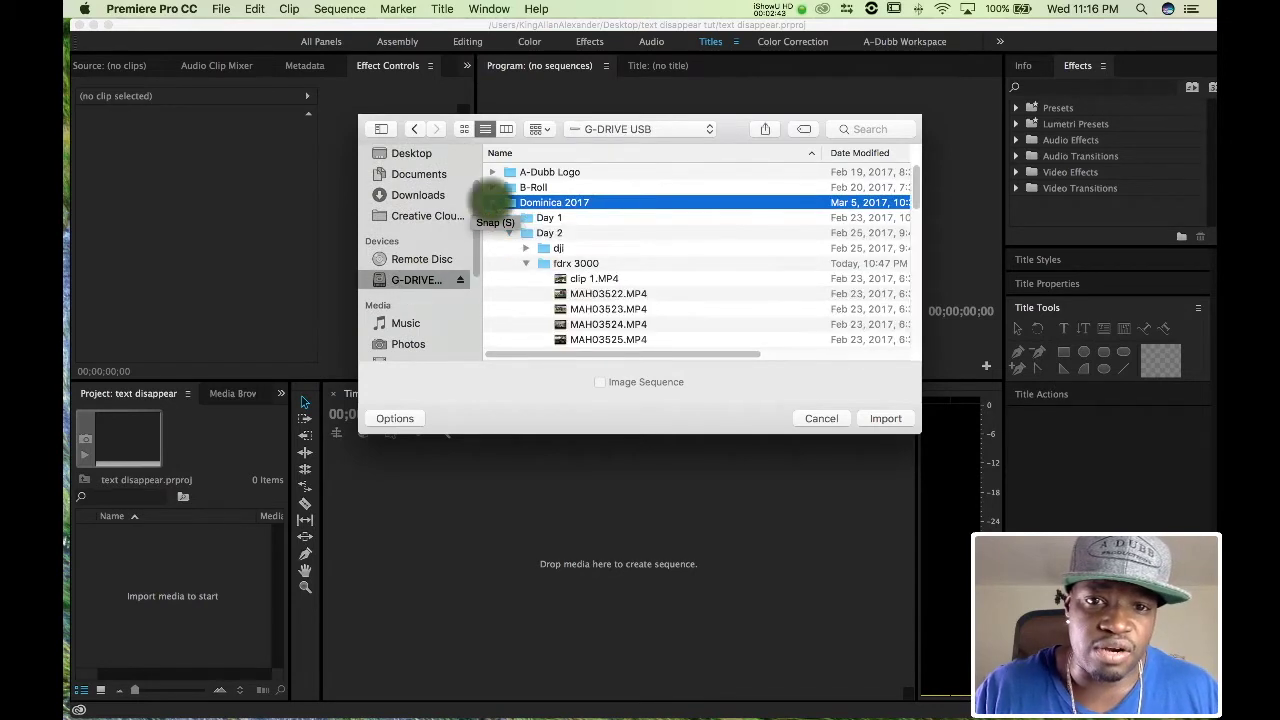
left_click(509, 232)
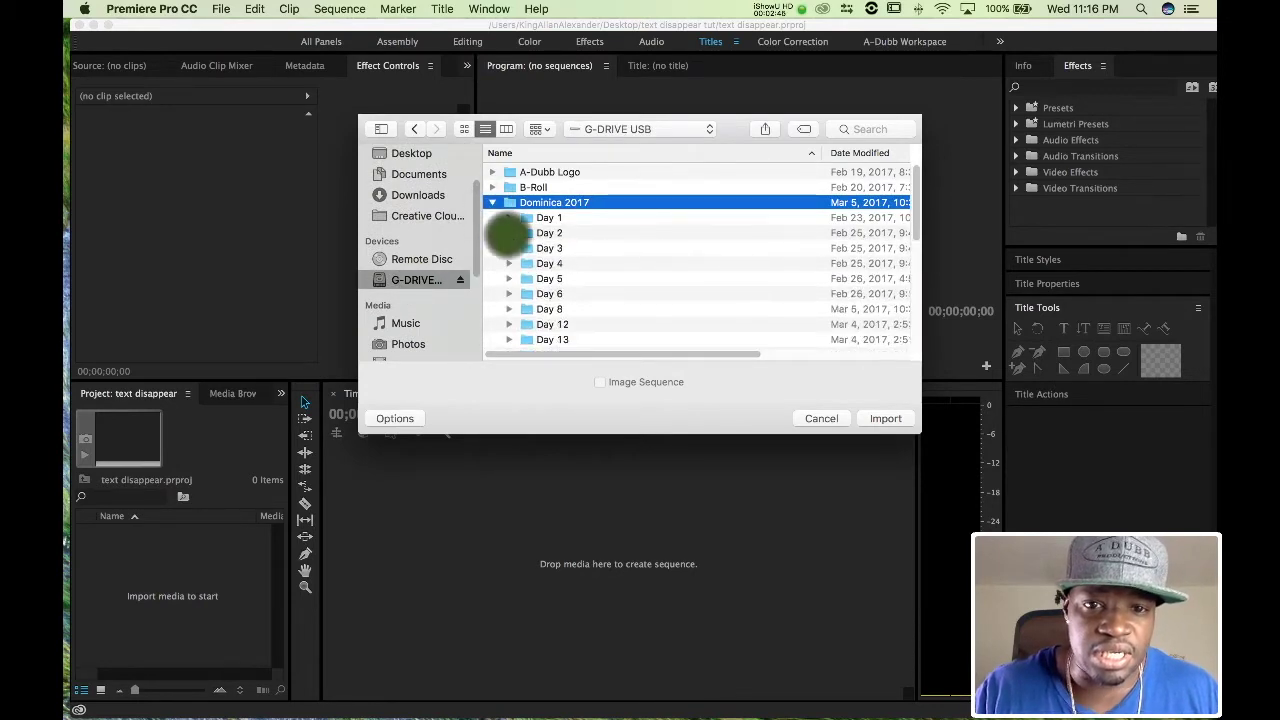
left_click(509, 232)
left_click(576, 279)
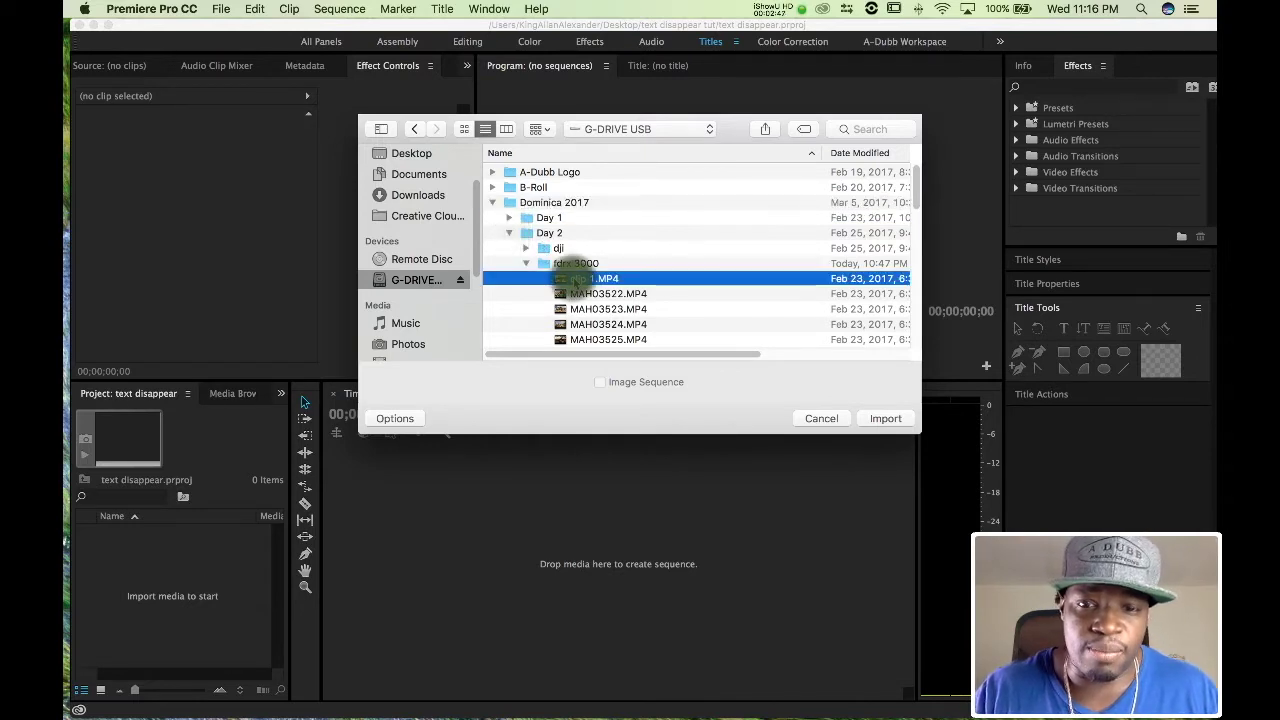
left_click(882, 420)
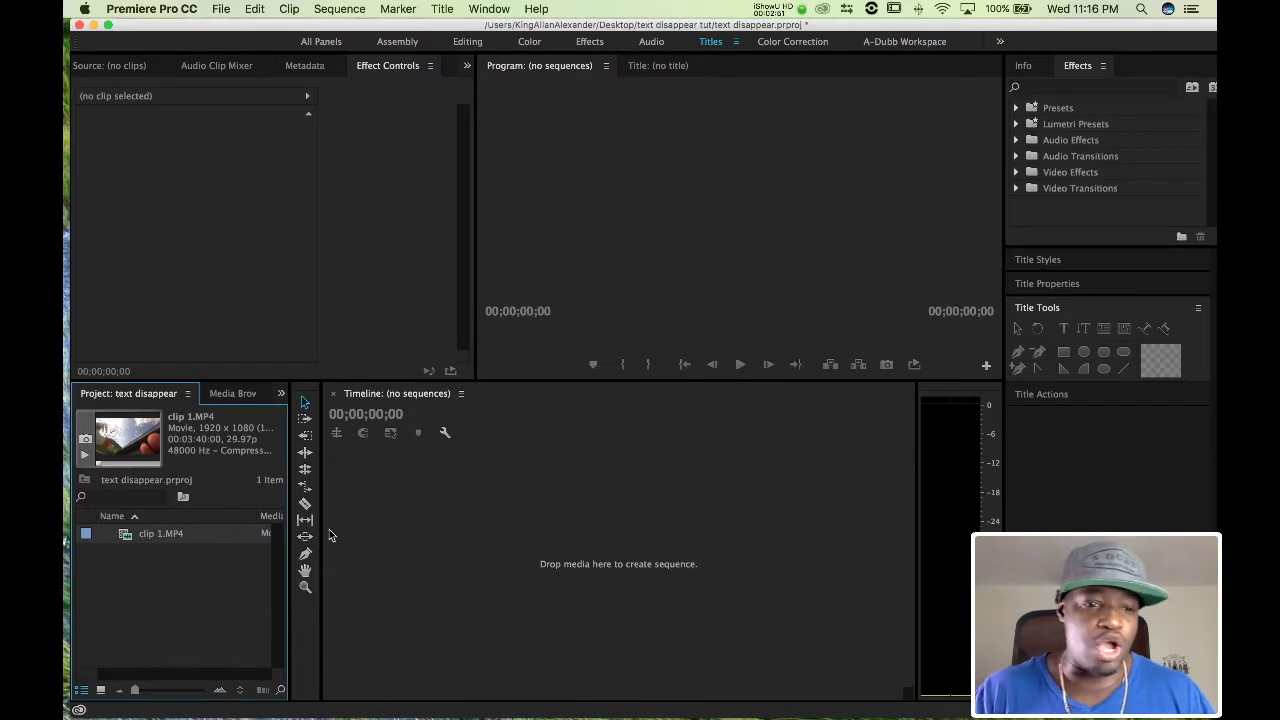
Preview clip 1.MP4 as a source clip and mark its In point at 00:01:05:11
double_click(125, 535)
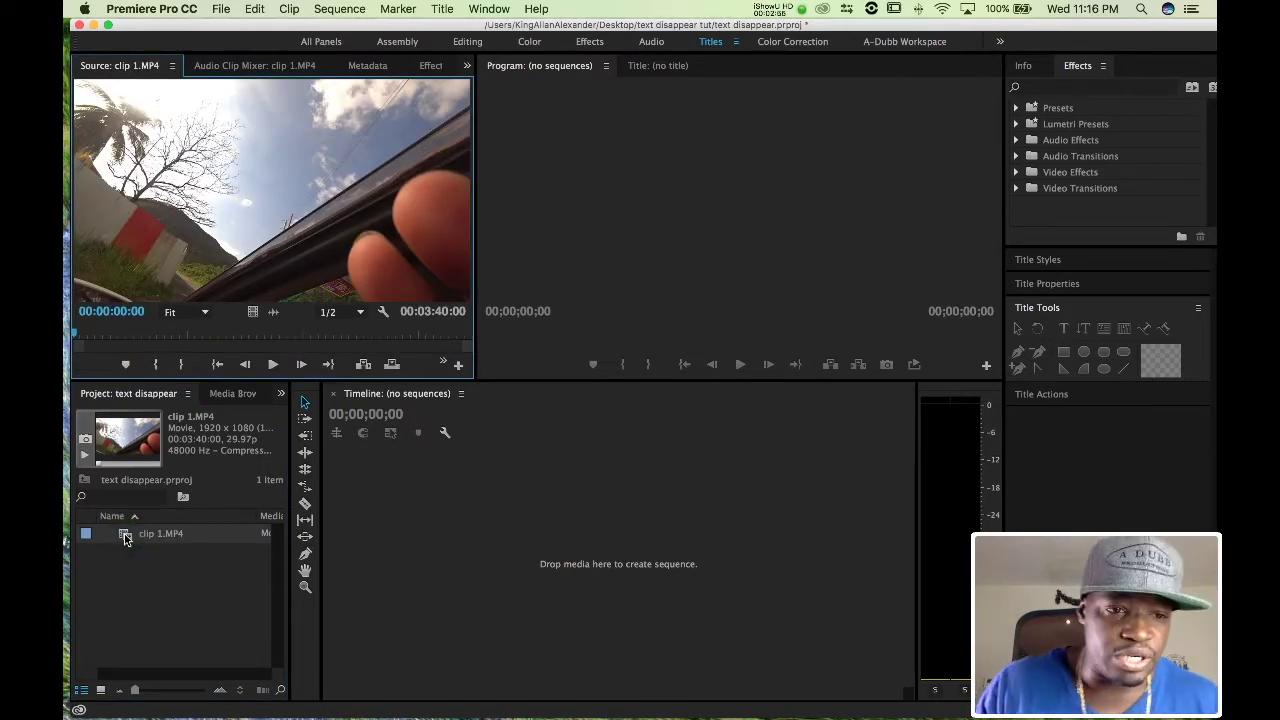
left_click_drag(75, 340, 184, 338)
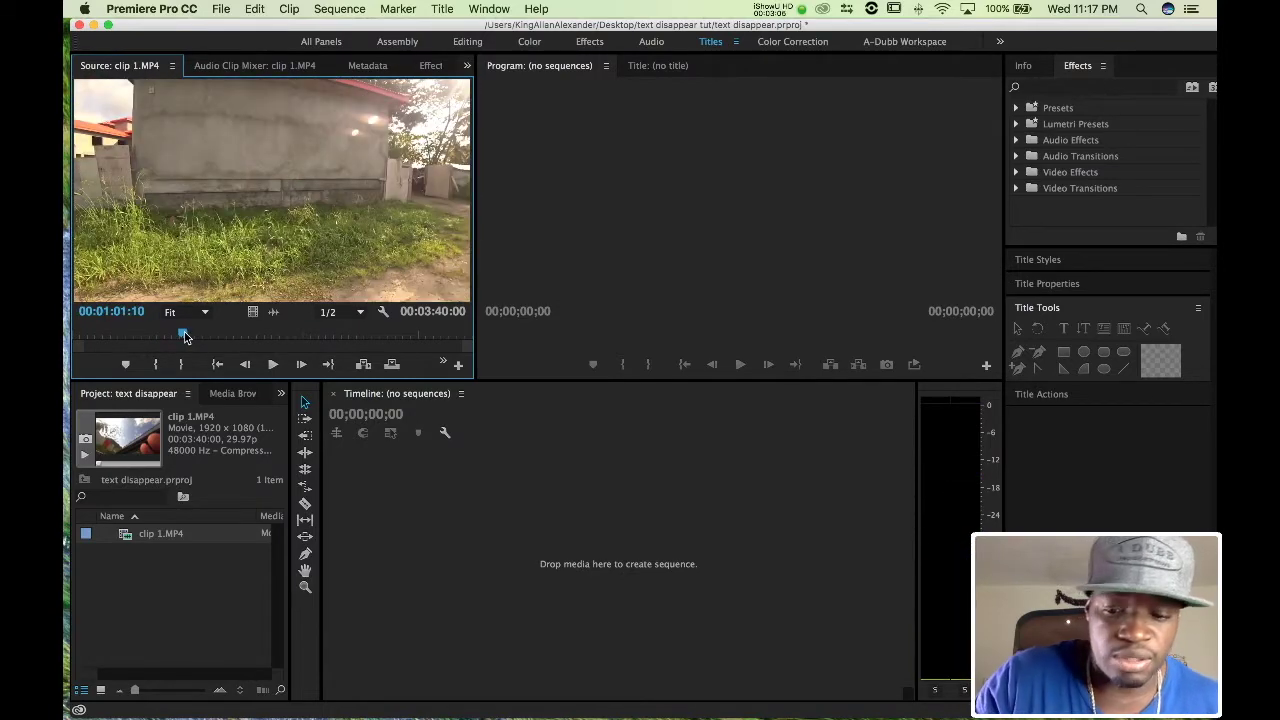
key("space")
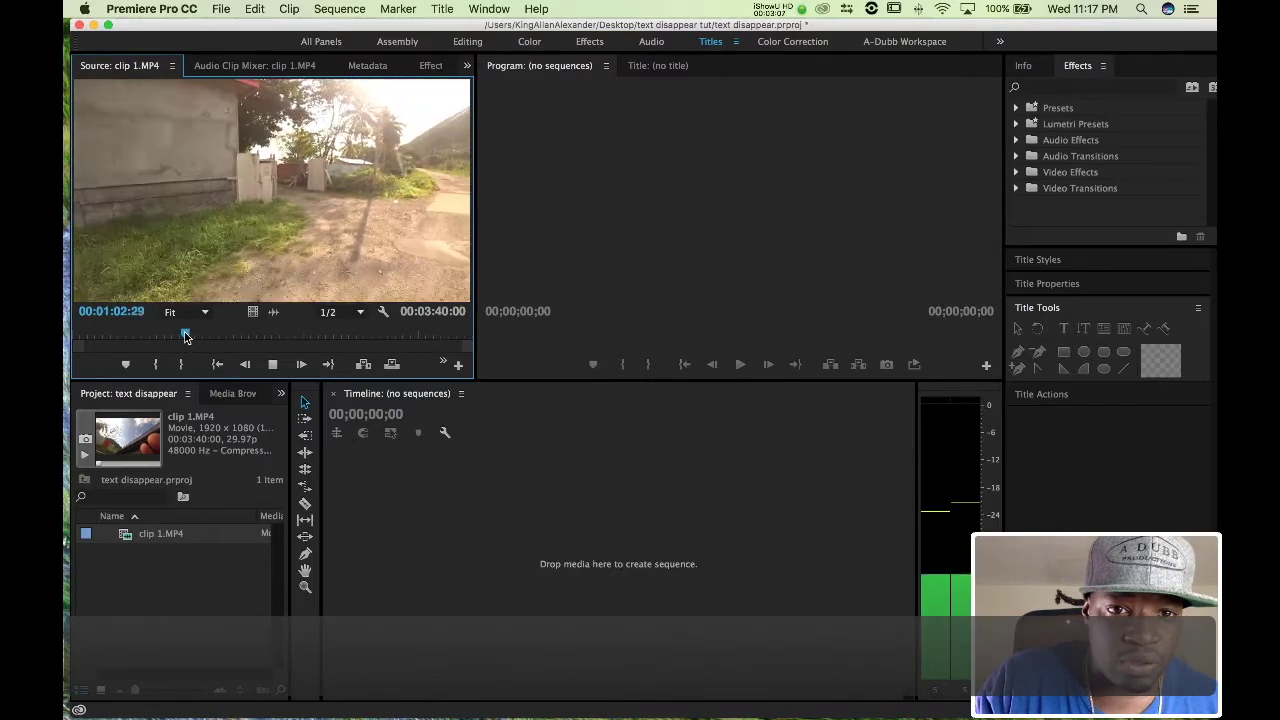
key("space")
key("space")
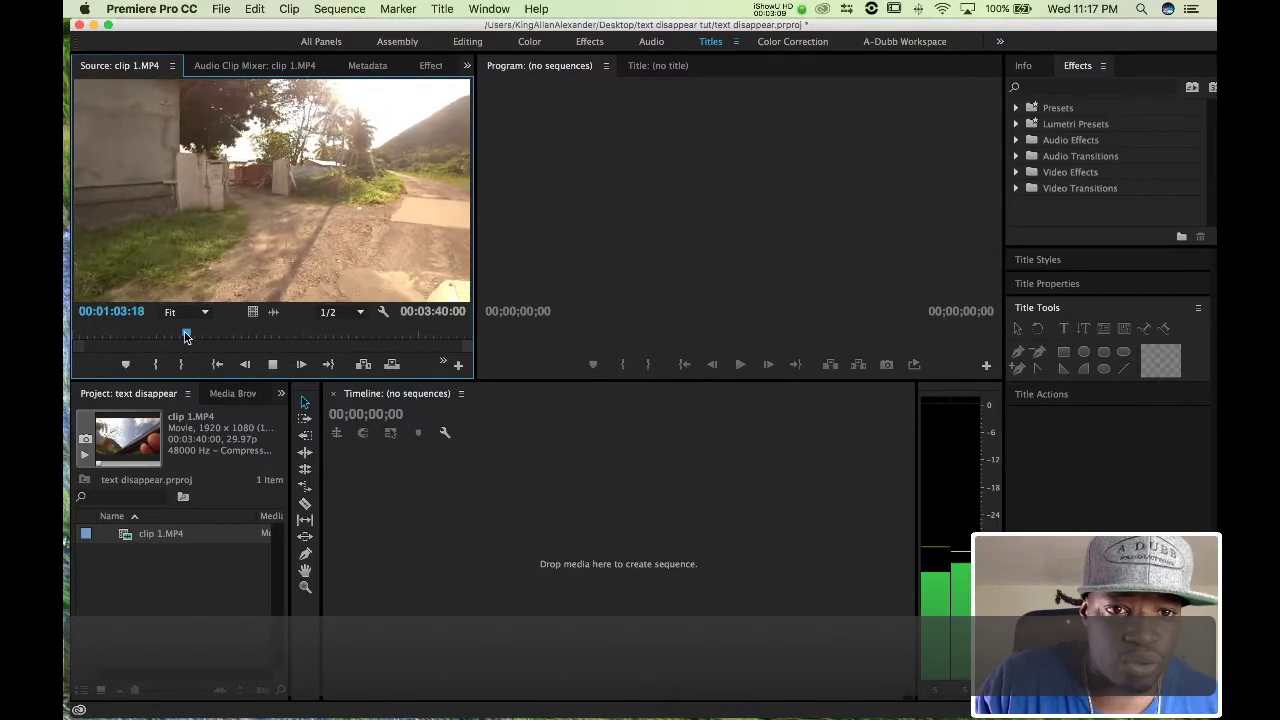
key("space")
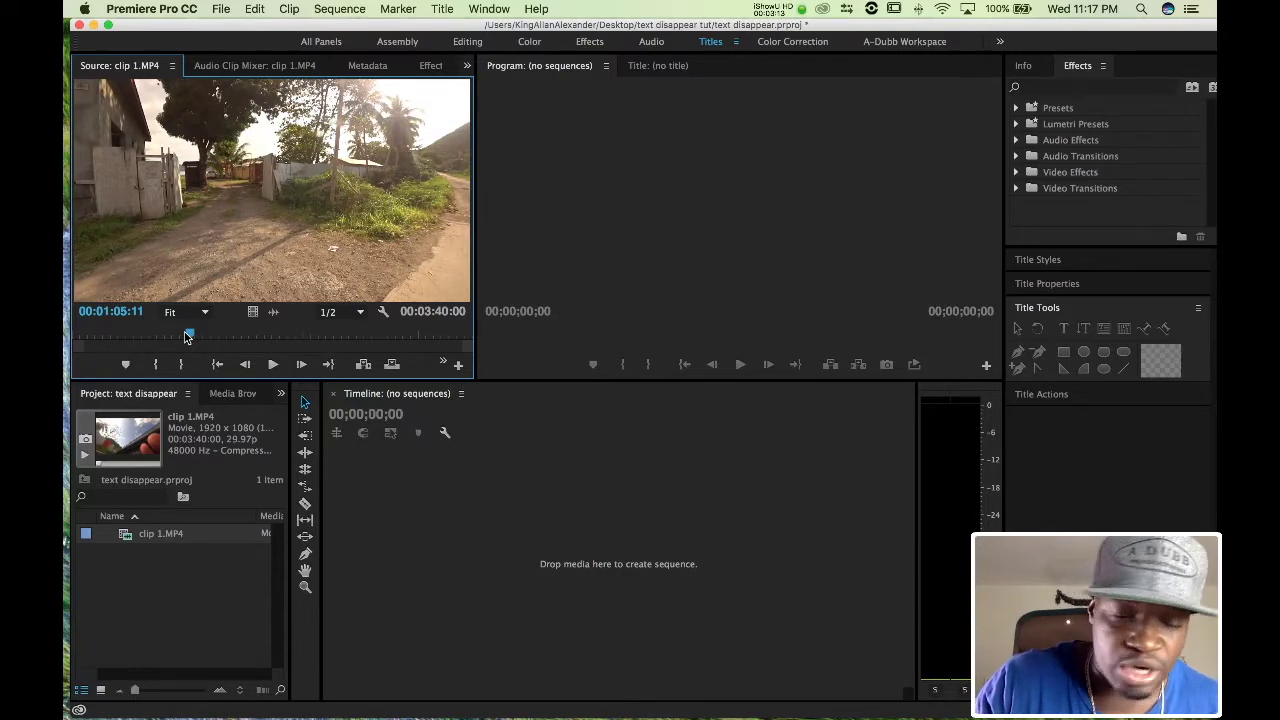
key("i")
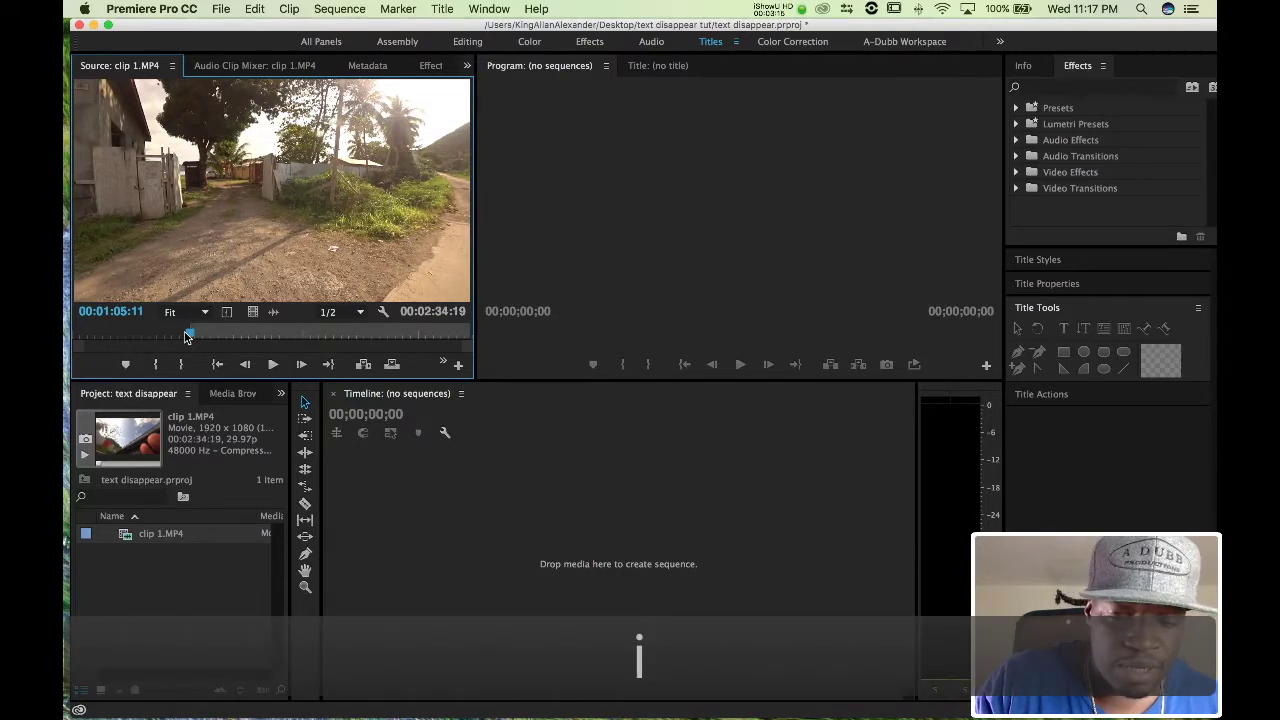
Mark an Out point for a 00:00:03:25 selection and create a new sequence from the trimmed clip
key("space")
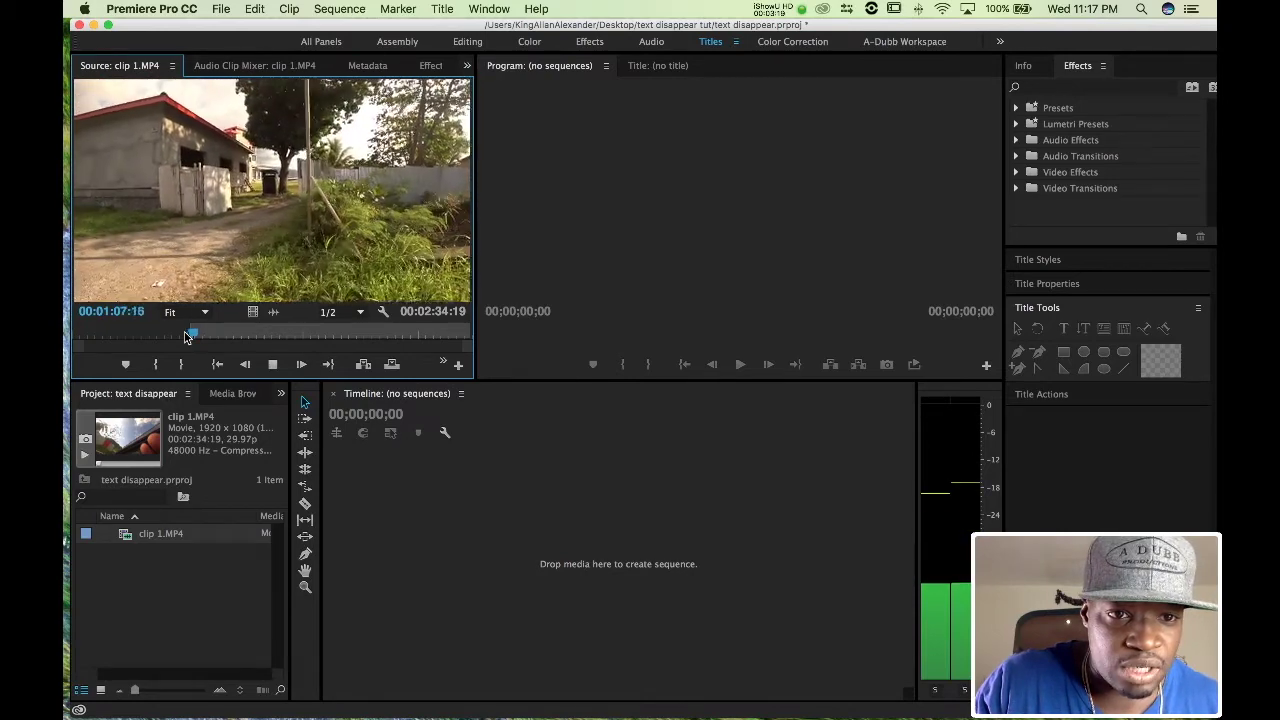
key("o")
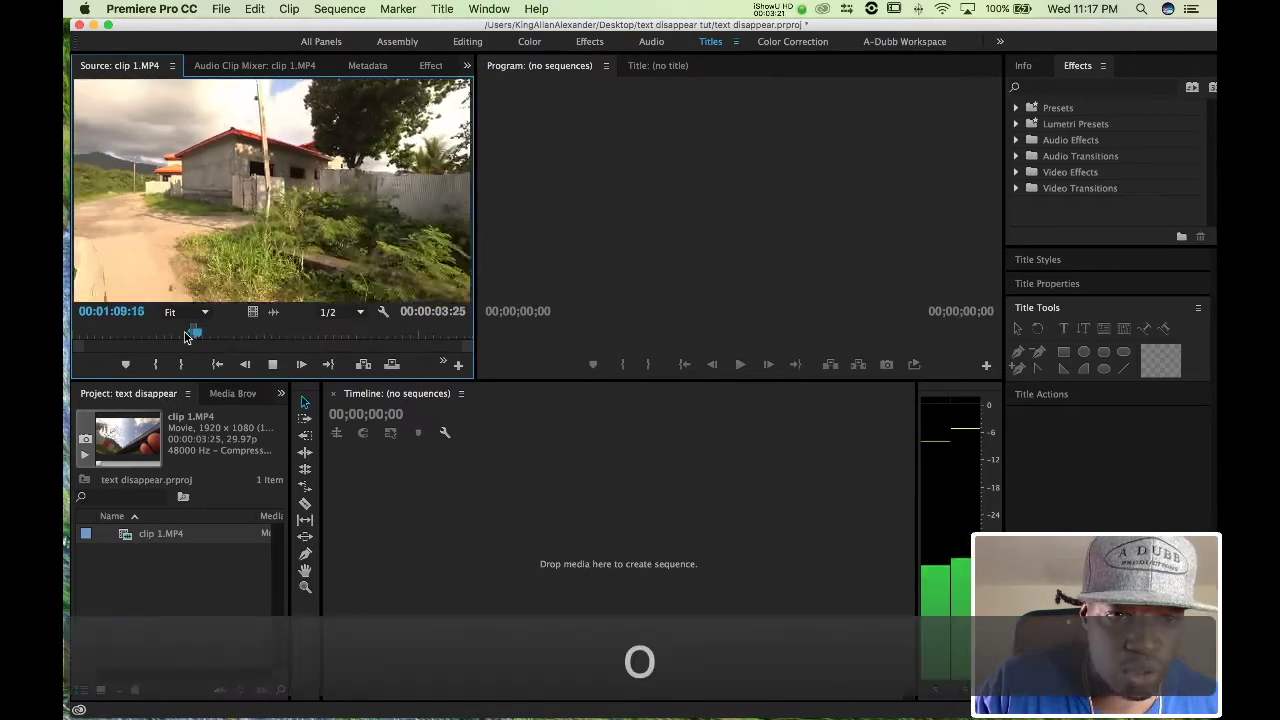
left_click_drag(238, 203, 386, 548)
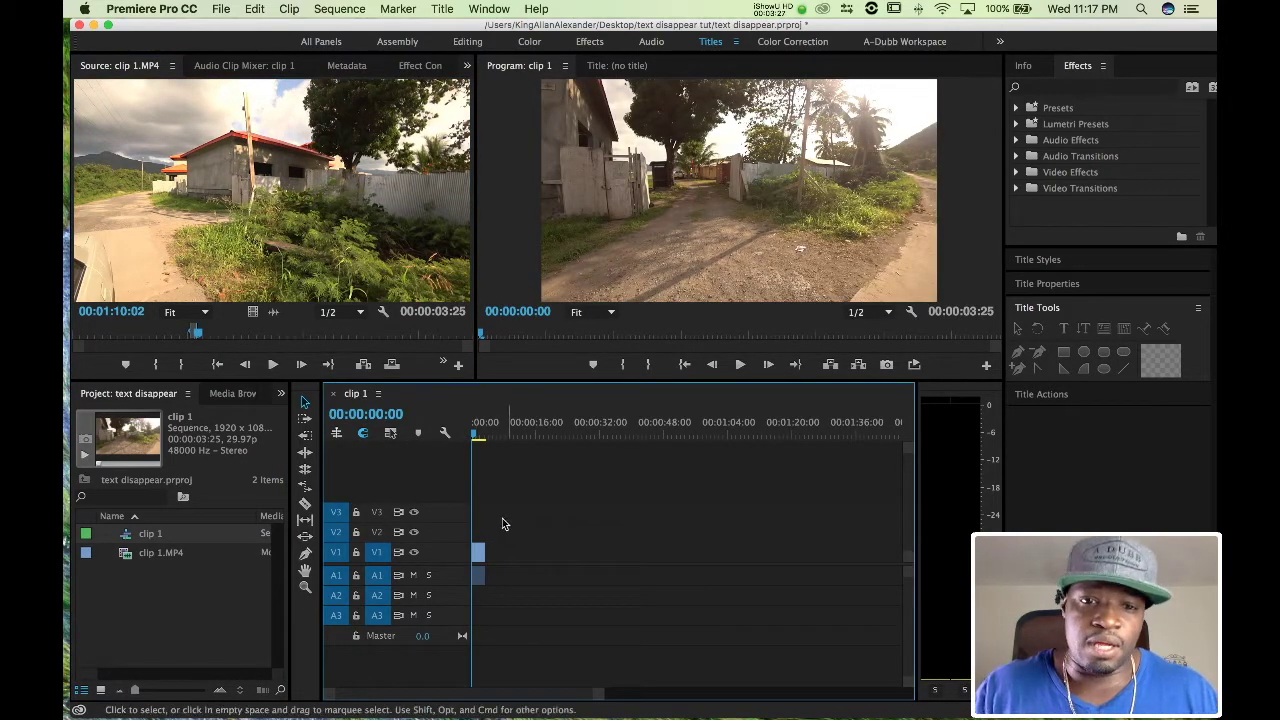
Play the new sequence through to check the trimmed clip and return the playhead to its start
left_click(686, 372)
key("space")
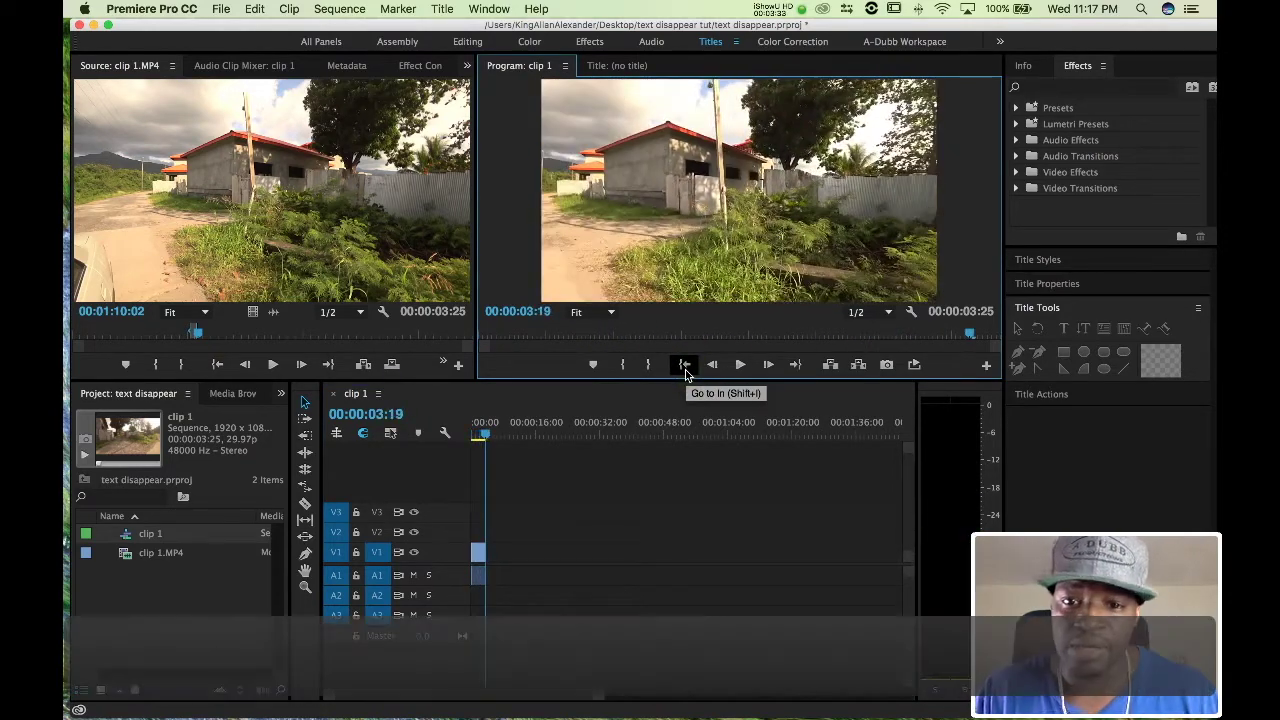
left_click(685, 370)
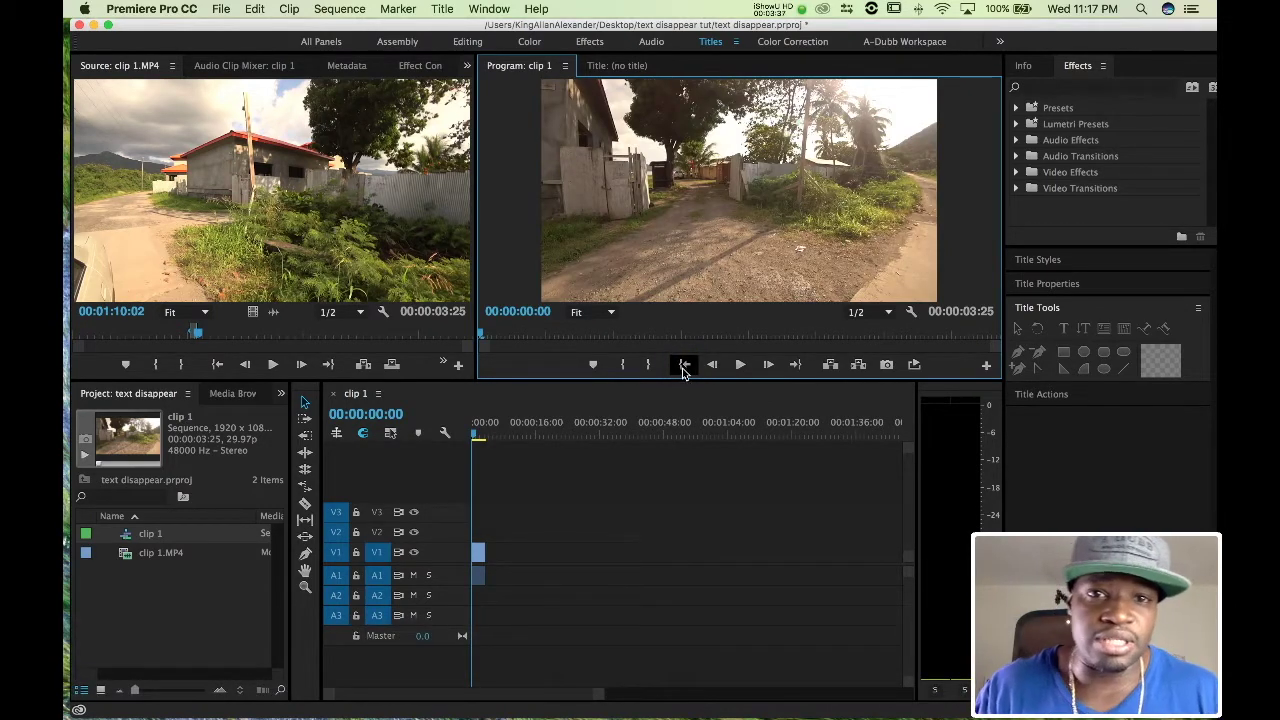
Create a default still title named "name" with the 1920 x 1080, 29.97 fps video settings
left_click(442, 9)
mouse_move(461, 56)
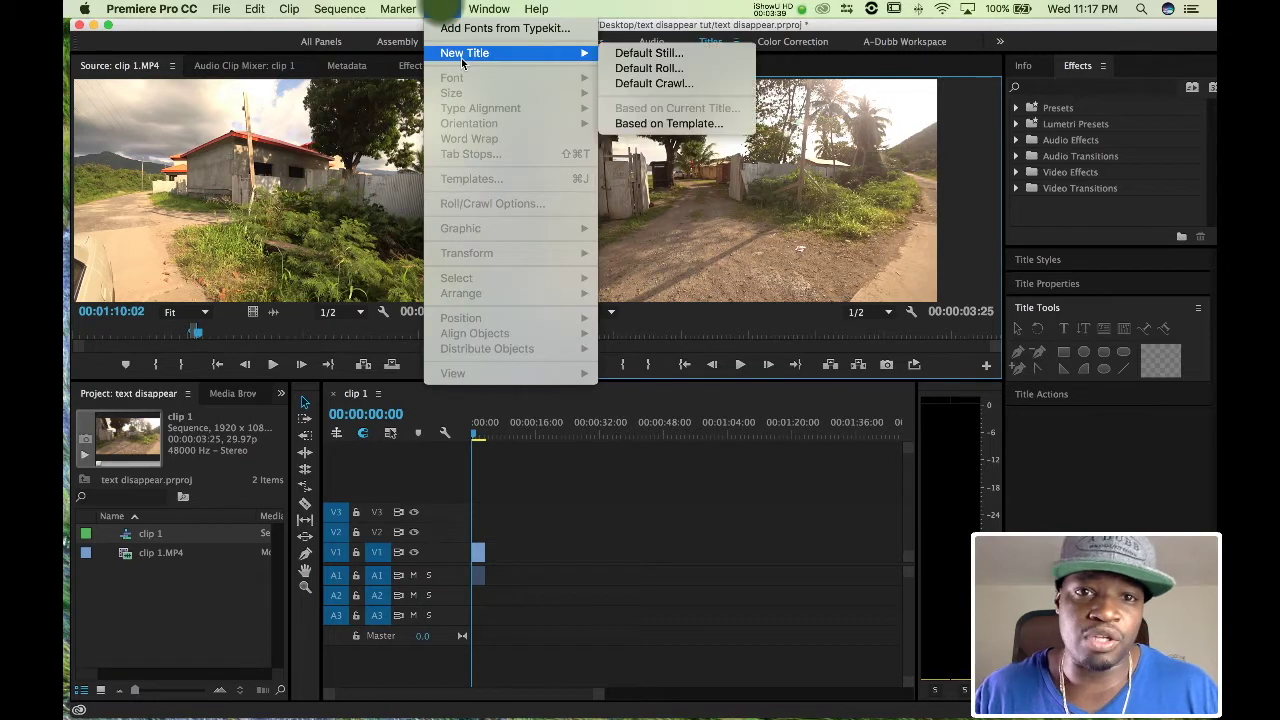
left_click(645, 53)
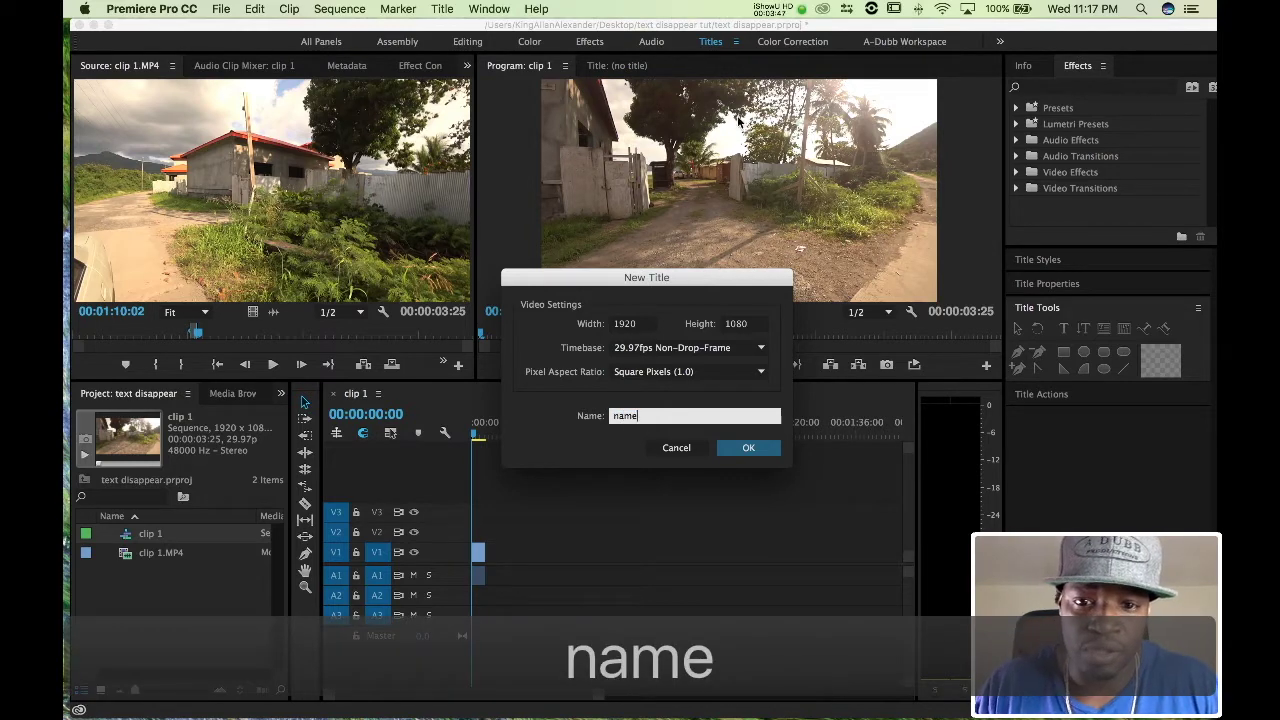
left_click(749, 449)
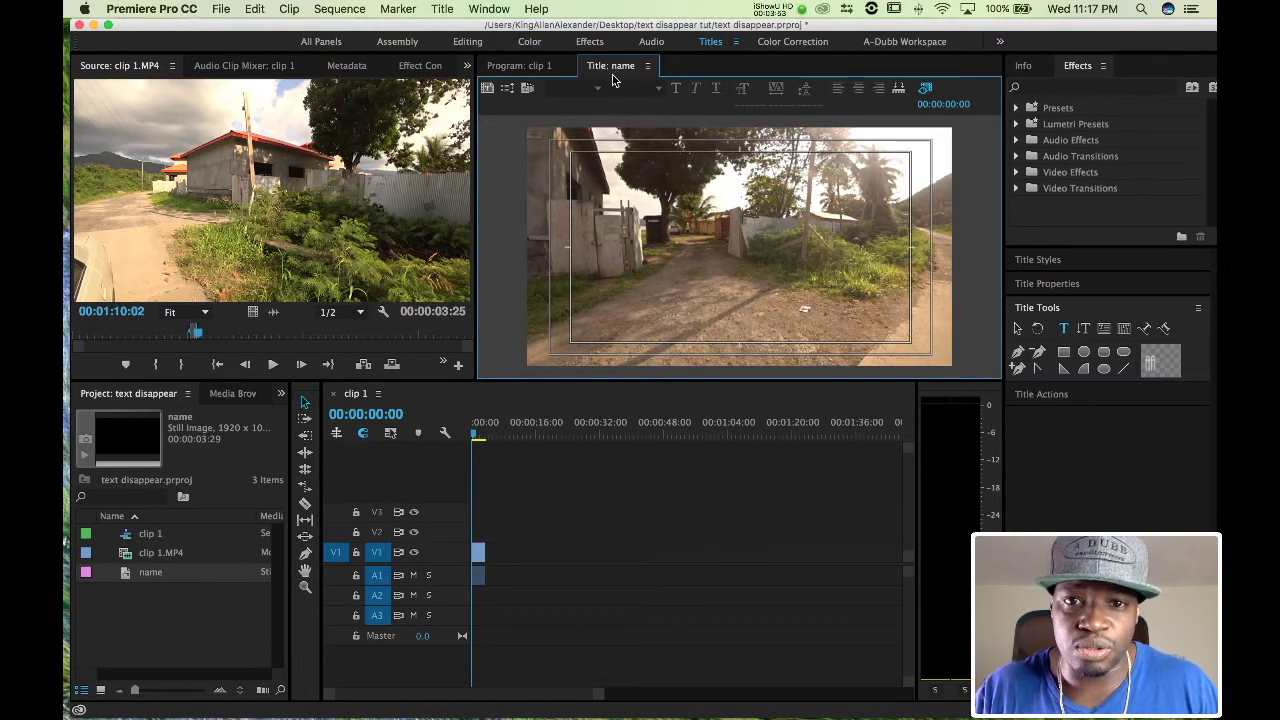
Add the text "A-Dubb Productions" to the title and correct its spelling
left_click(614, 209)
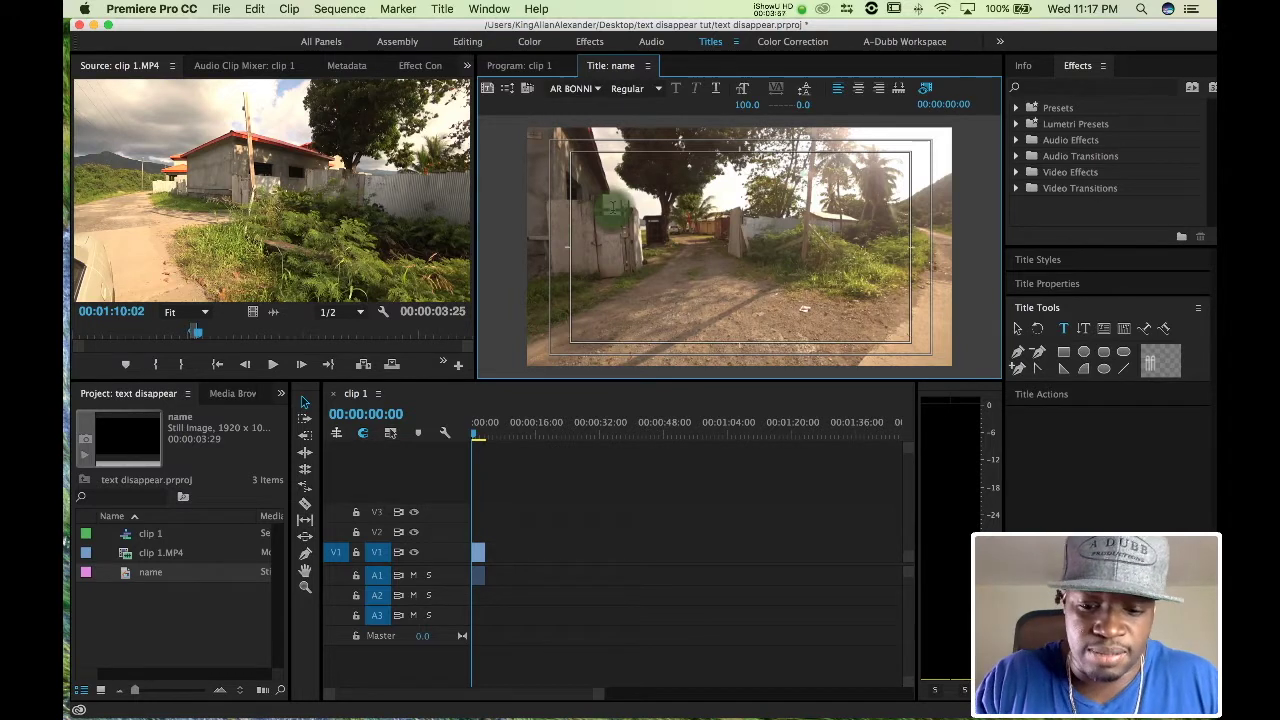
type("A-")
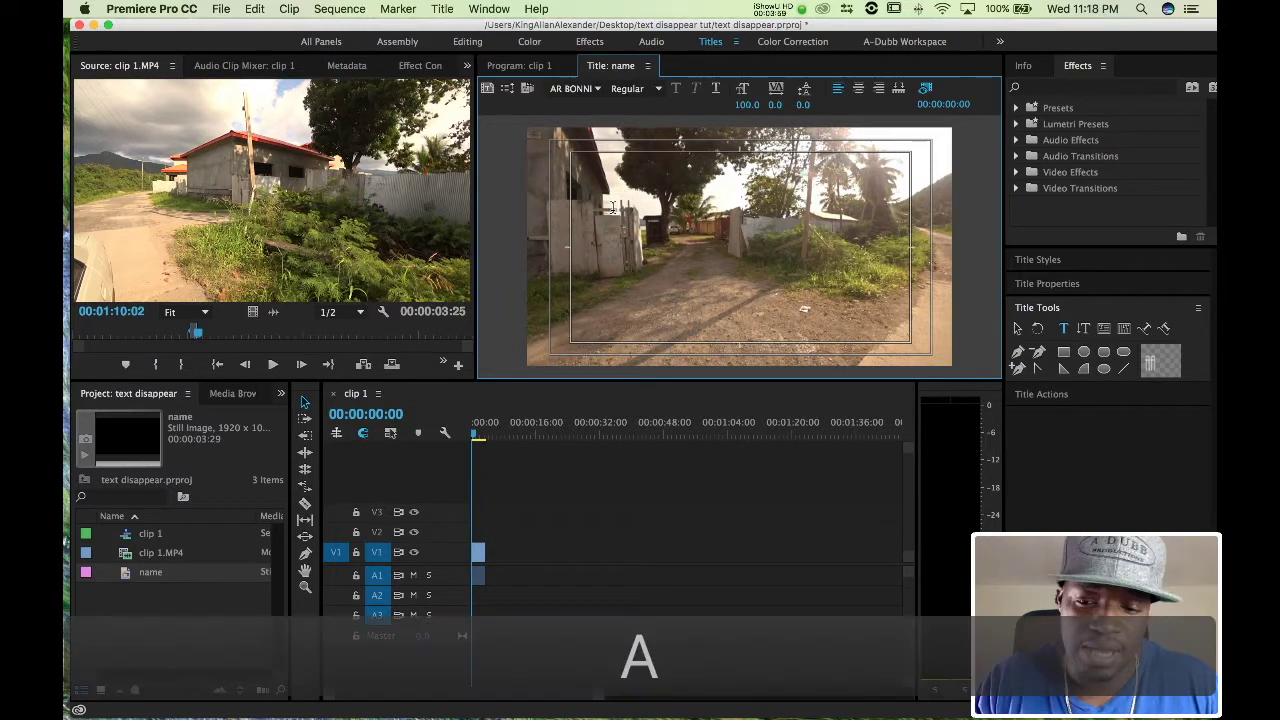
type("Dubb")
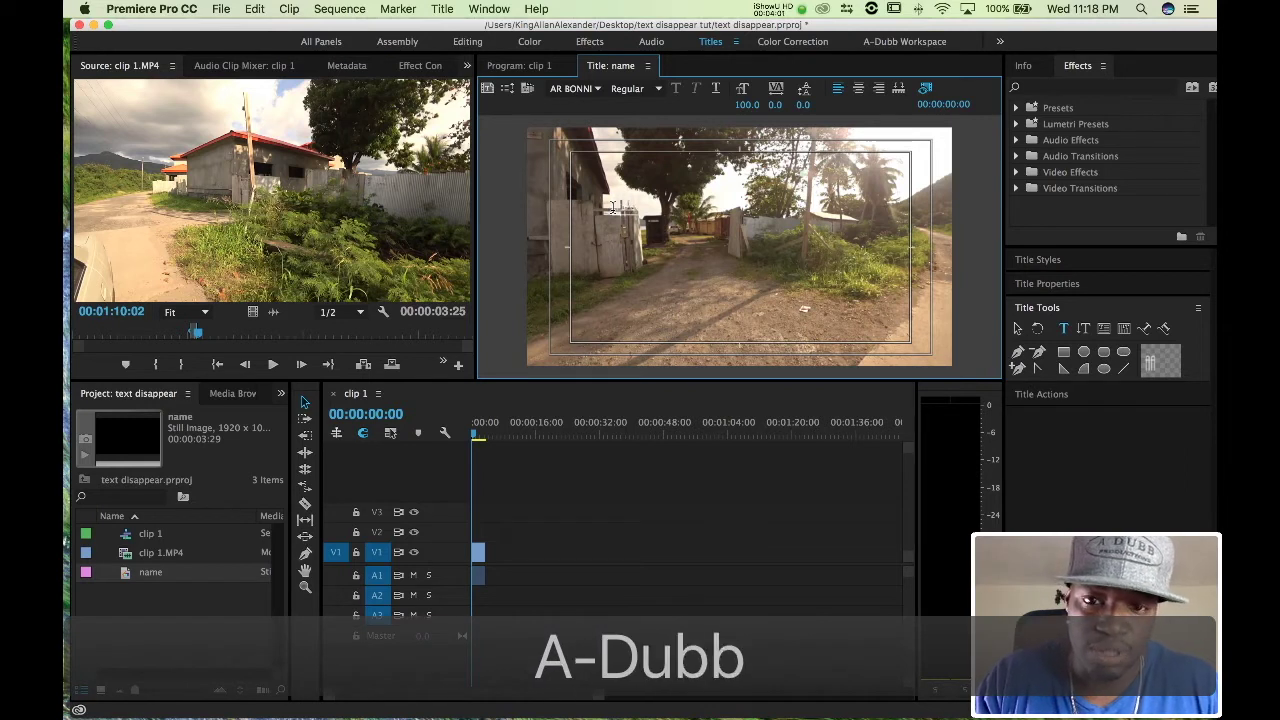
type(" Pro")
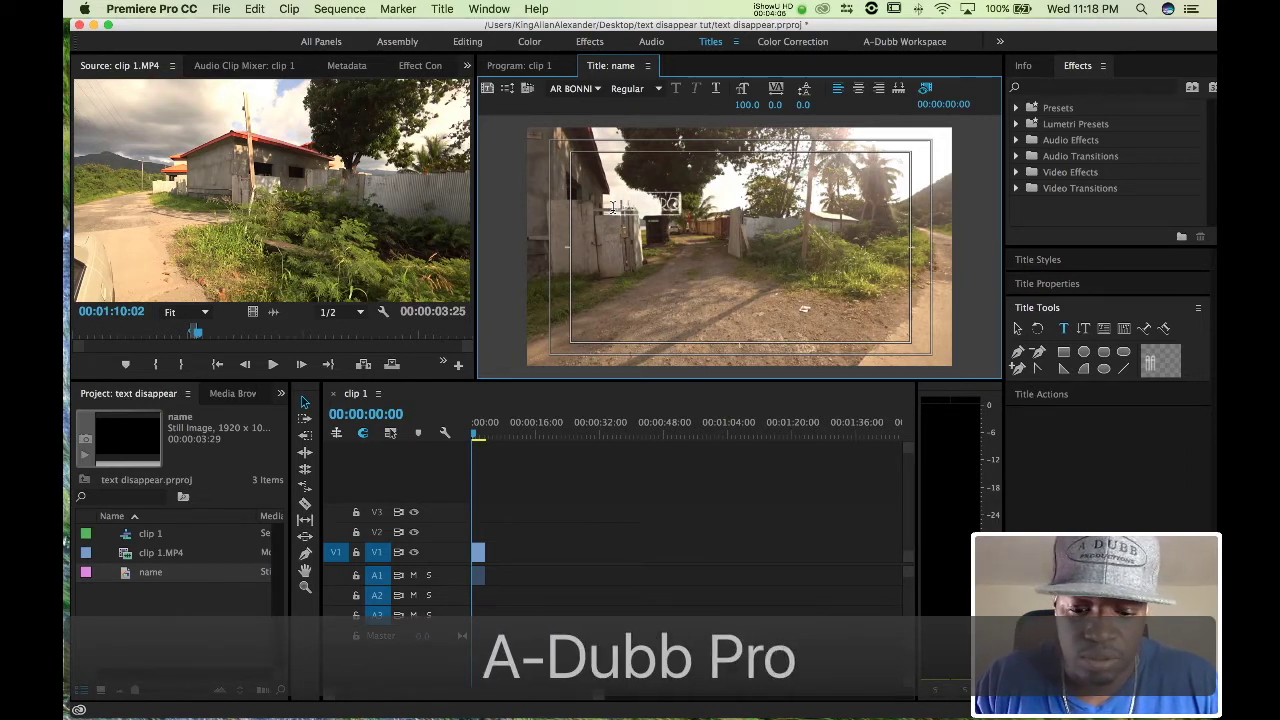
type("dutions")
left_click(733, 197)
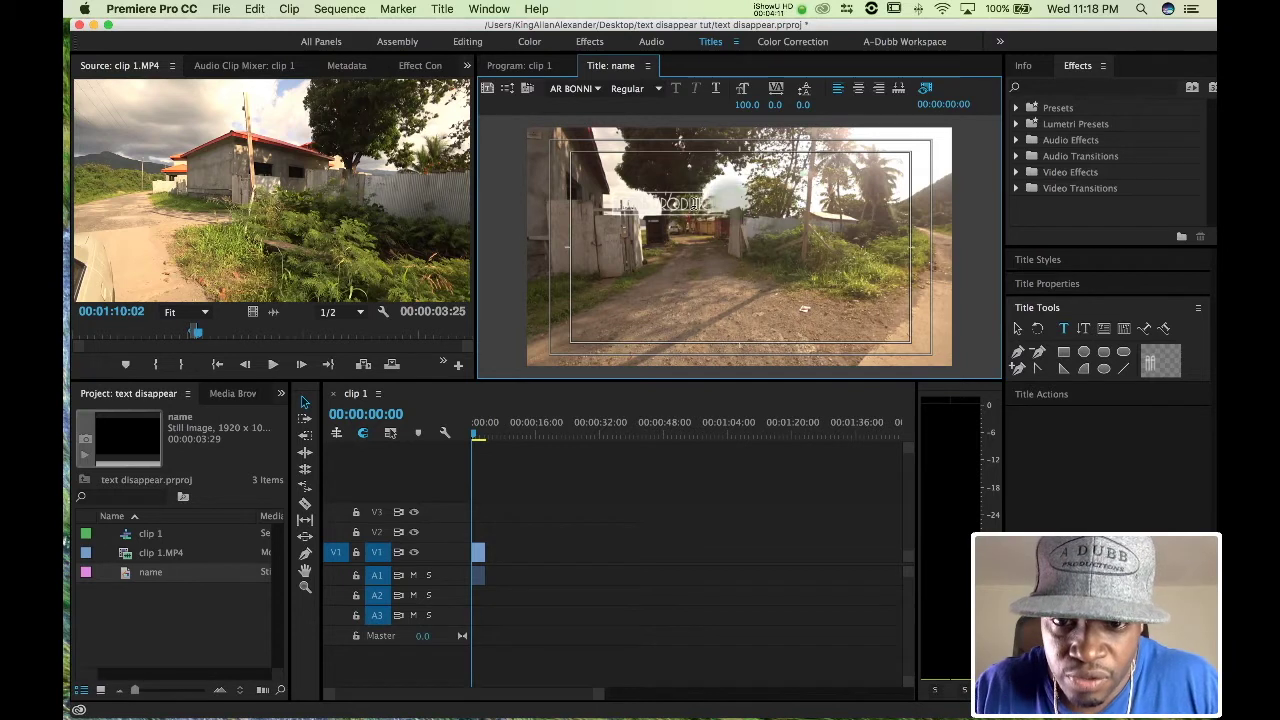
left_click(690, 200)
type("C")
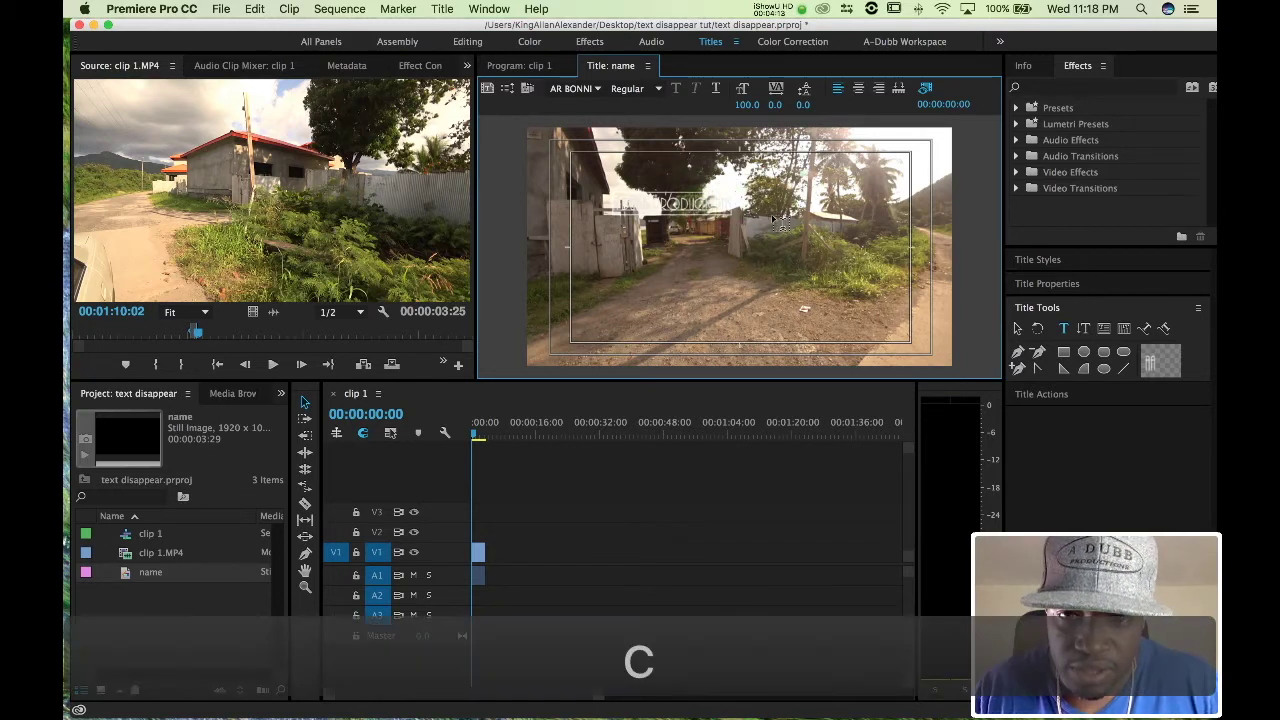
Change the title text's fill color to black and its font to Impact
left_click(607, 205)
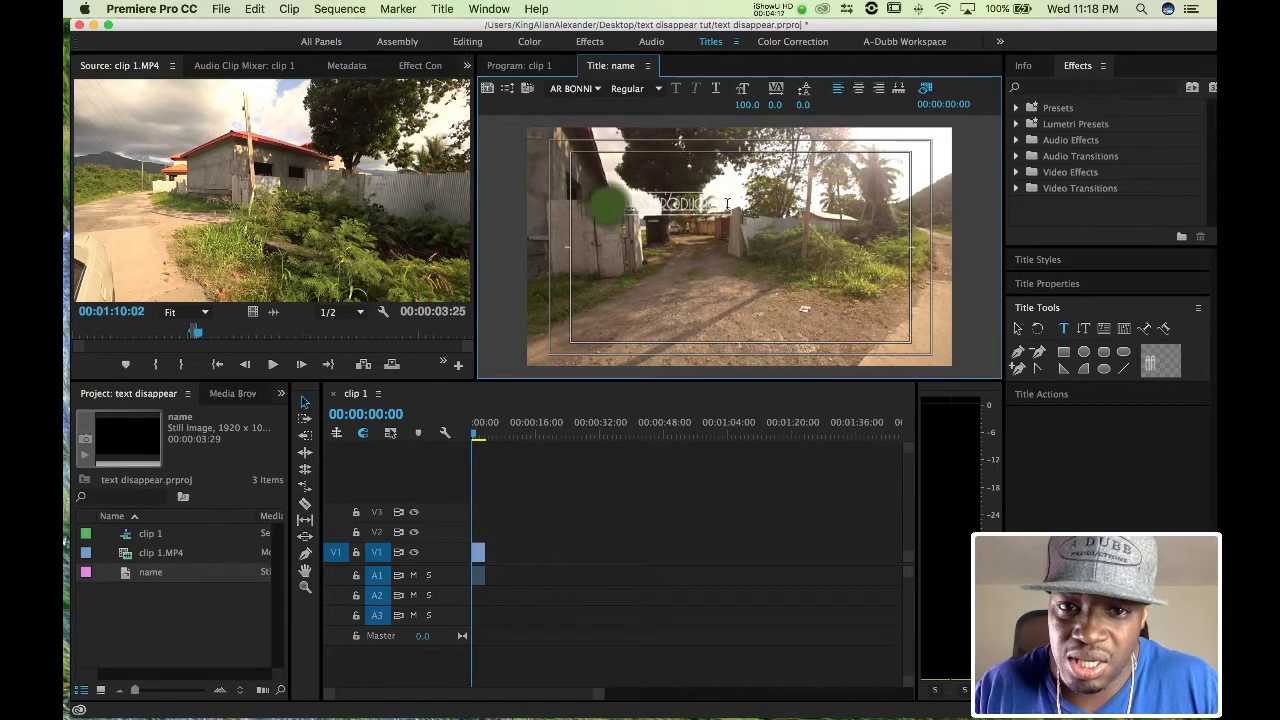
left_click(1065, 287)
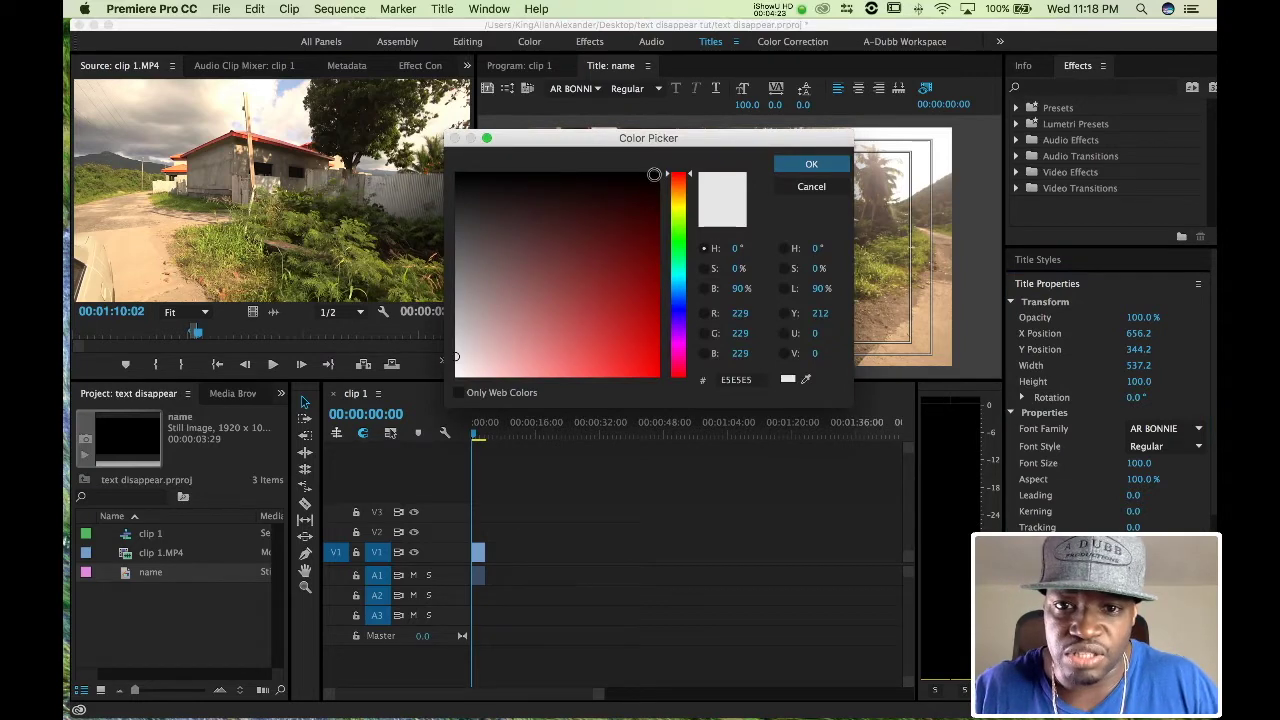
left_click(655, 175)
left_click(784, 166)
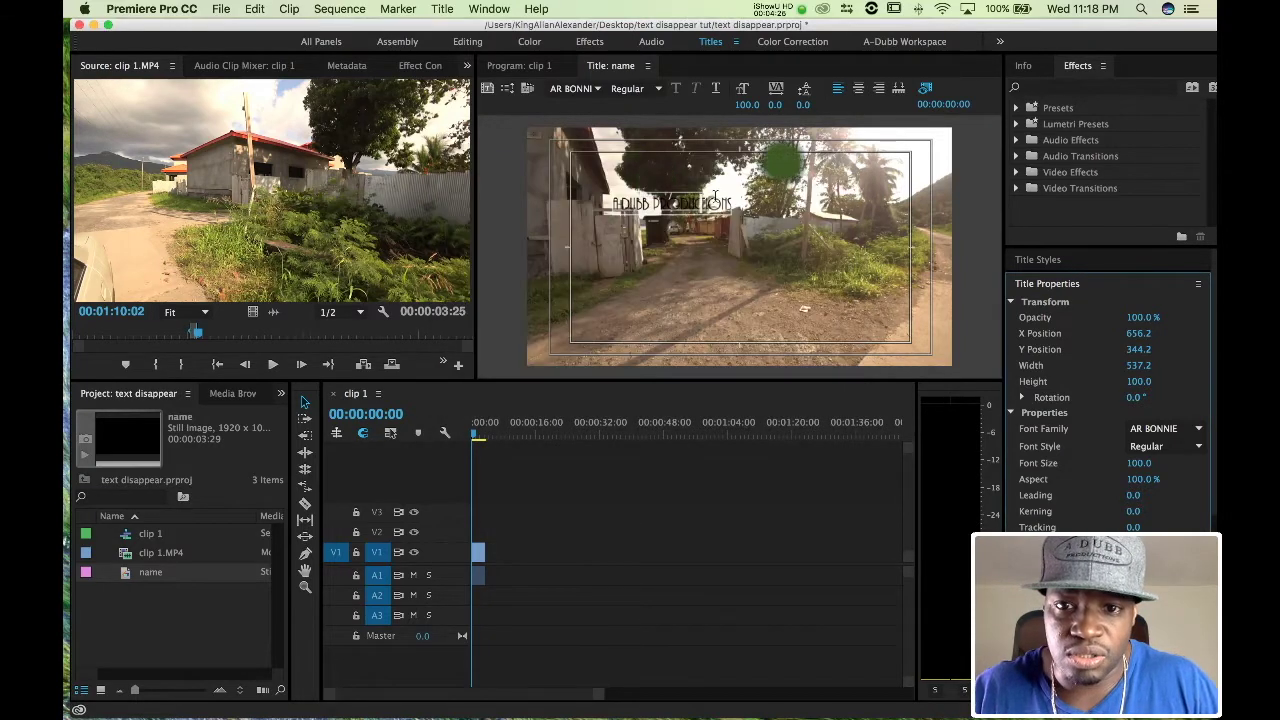
left_click(568, 90)
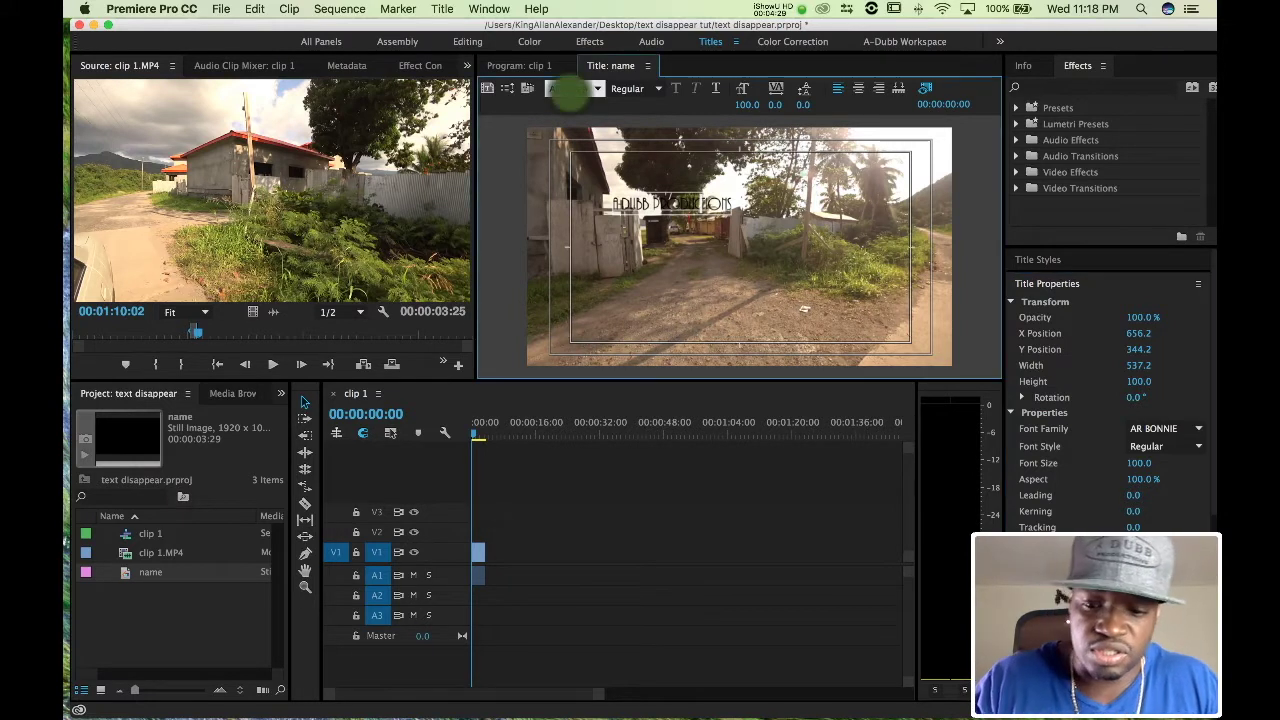
type("im")
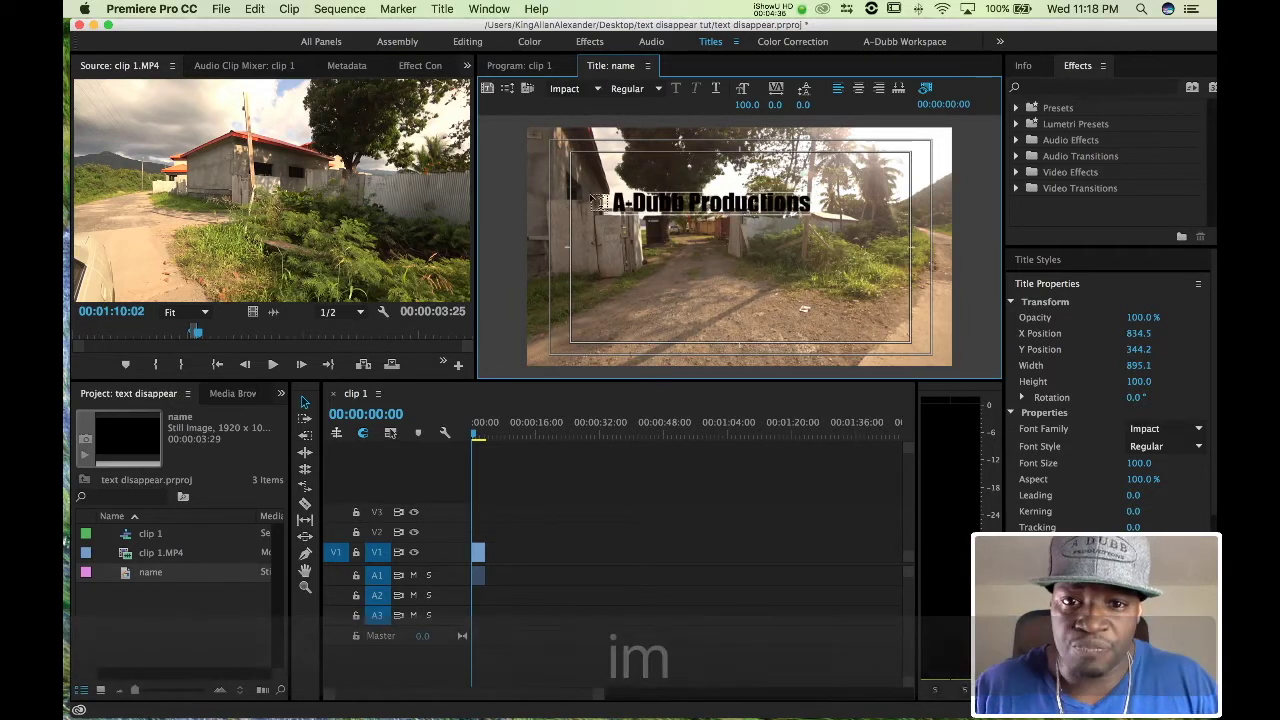
Use the title Selection tool to enlarge the "A-Dubb Productions" text to a font size of about 123.5
left_click(1107, 285)
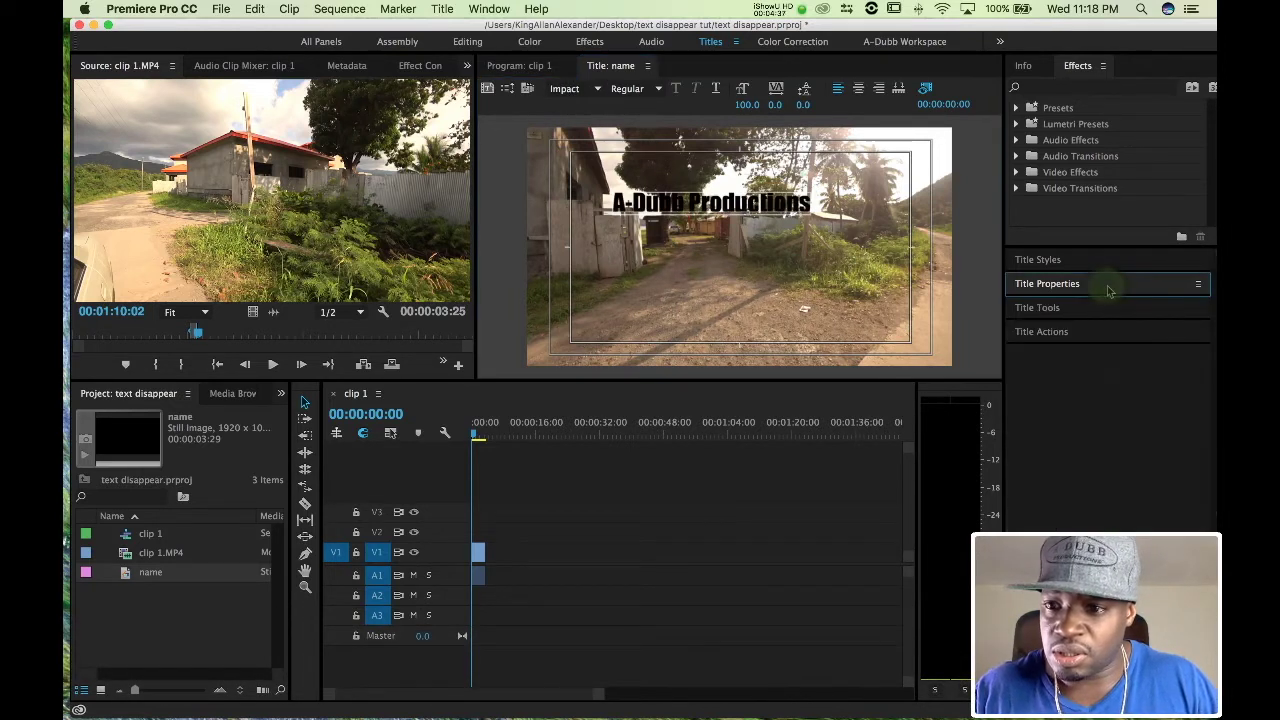
left_click(1079, 308)
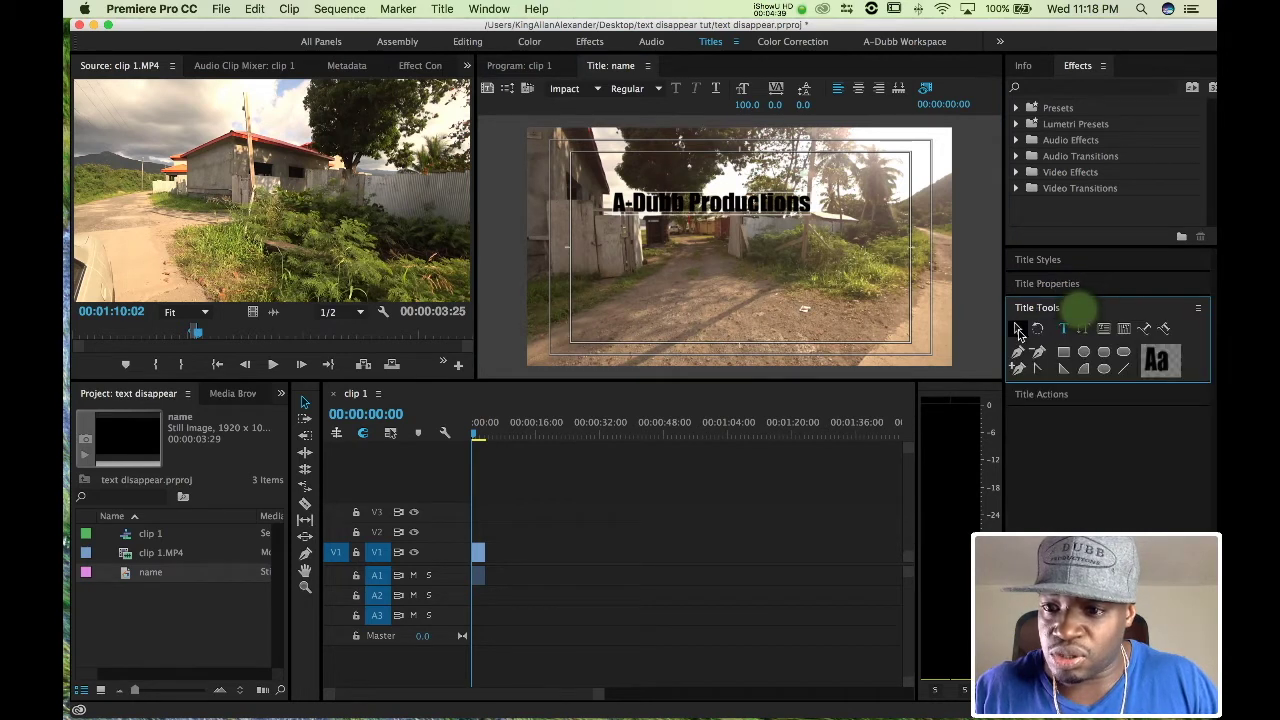
left_click(1018, 329)
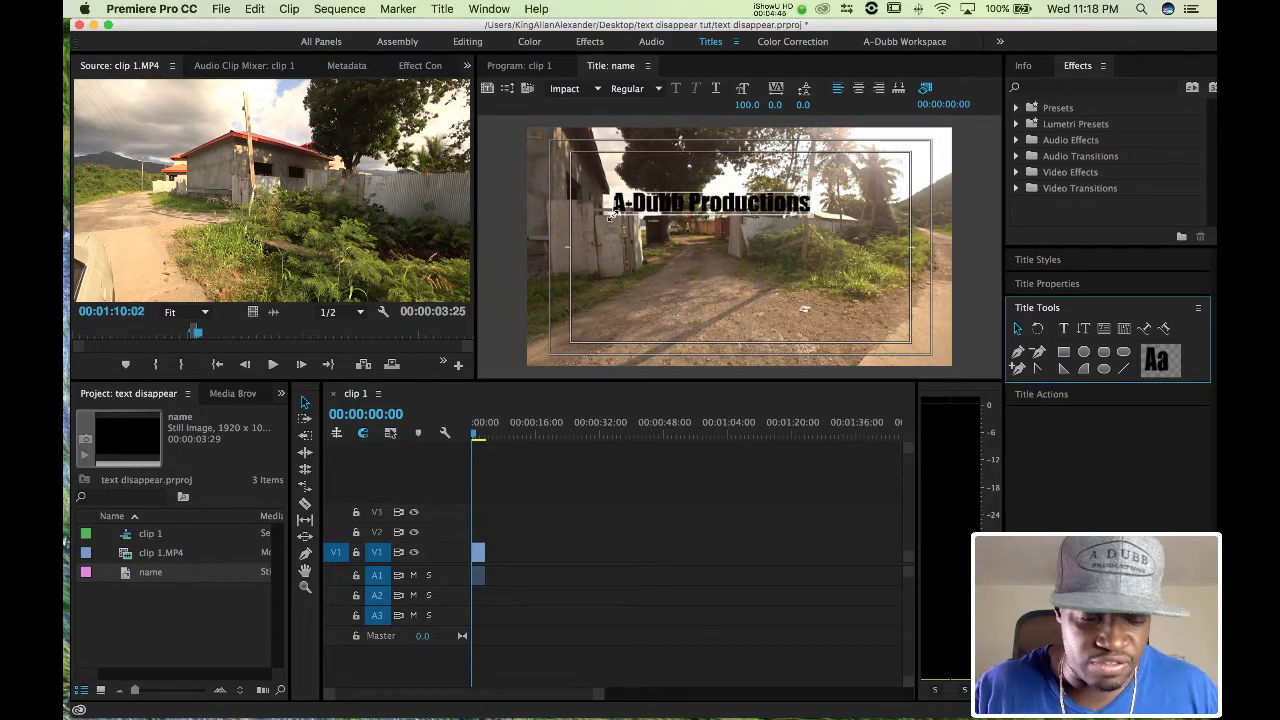
left_click_drag(608, 215, 565, 263)
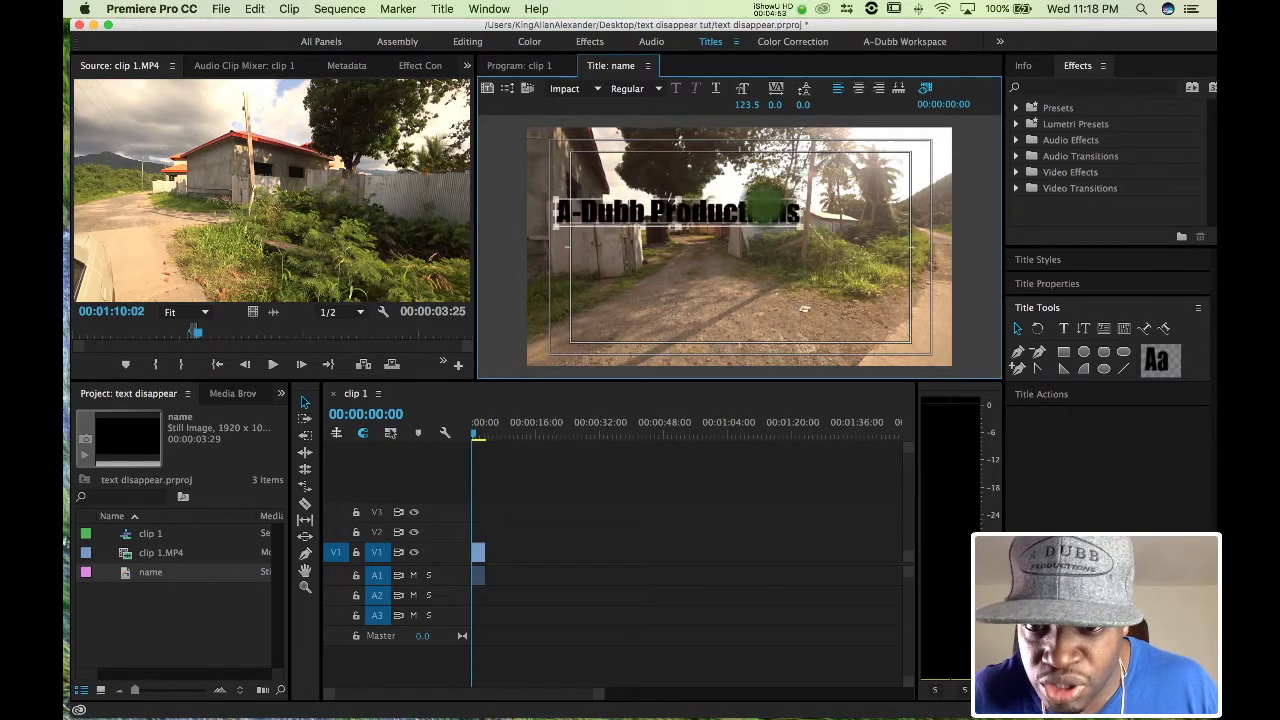
Move the title text slightly lower and place the "name" title on track V2 above clip 1.MP4 at 00:00:00:00
left_click_drag(758, 216, 756, 227)
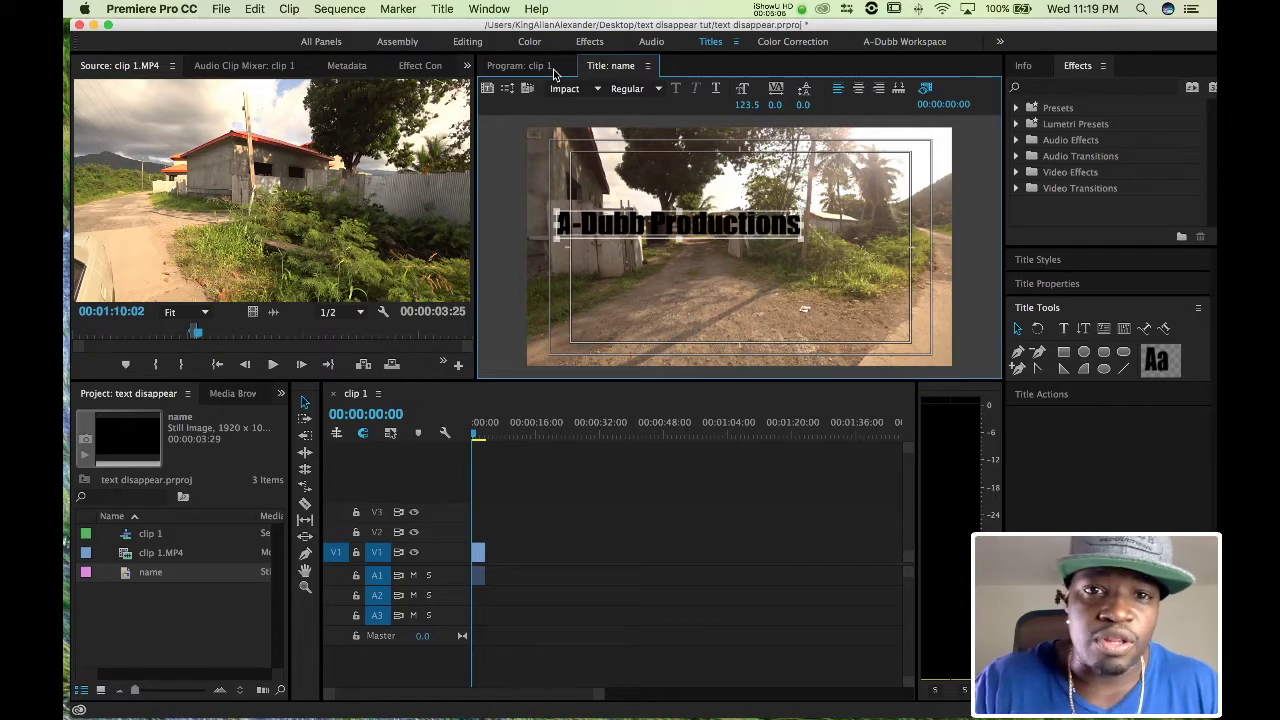
left_click(520, 66)
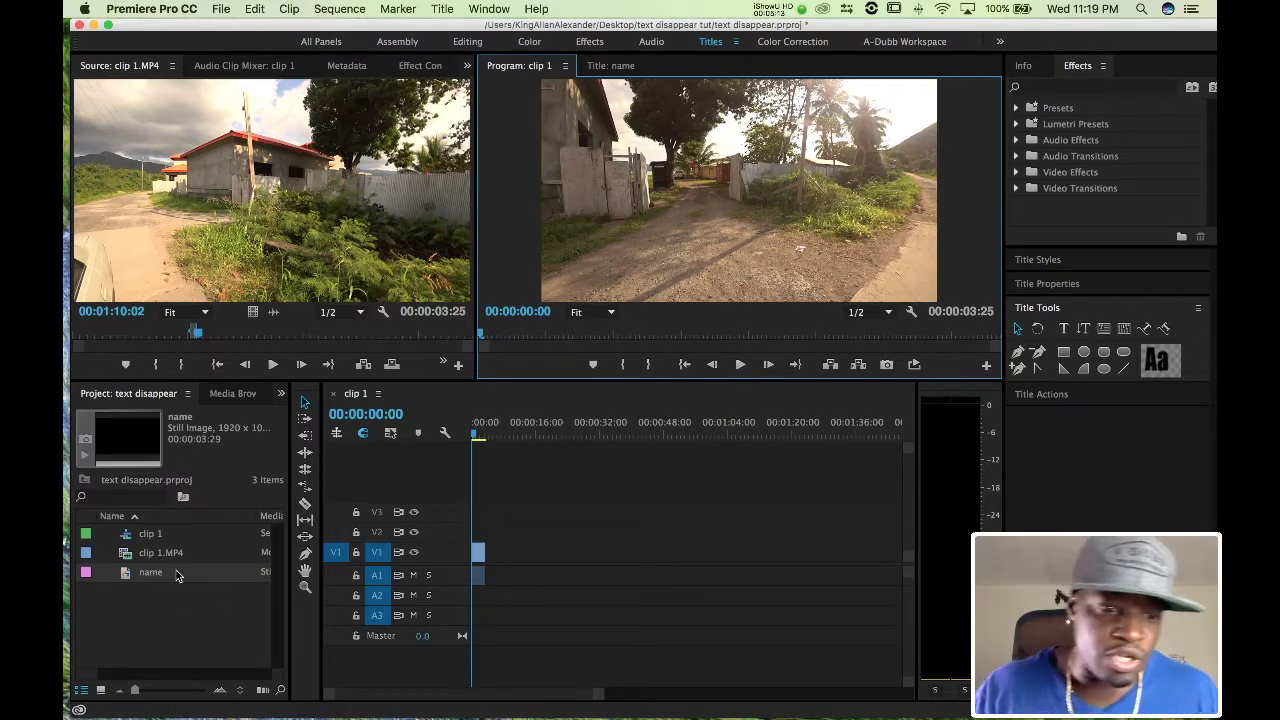
left_click_drag(122, 580, 470, 531)
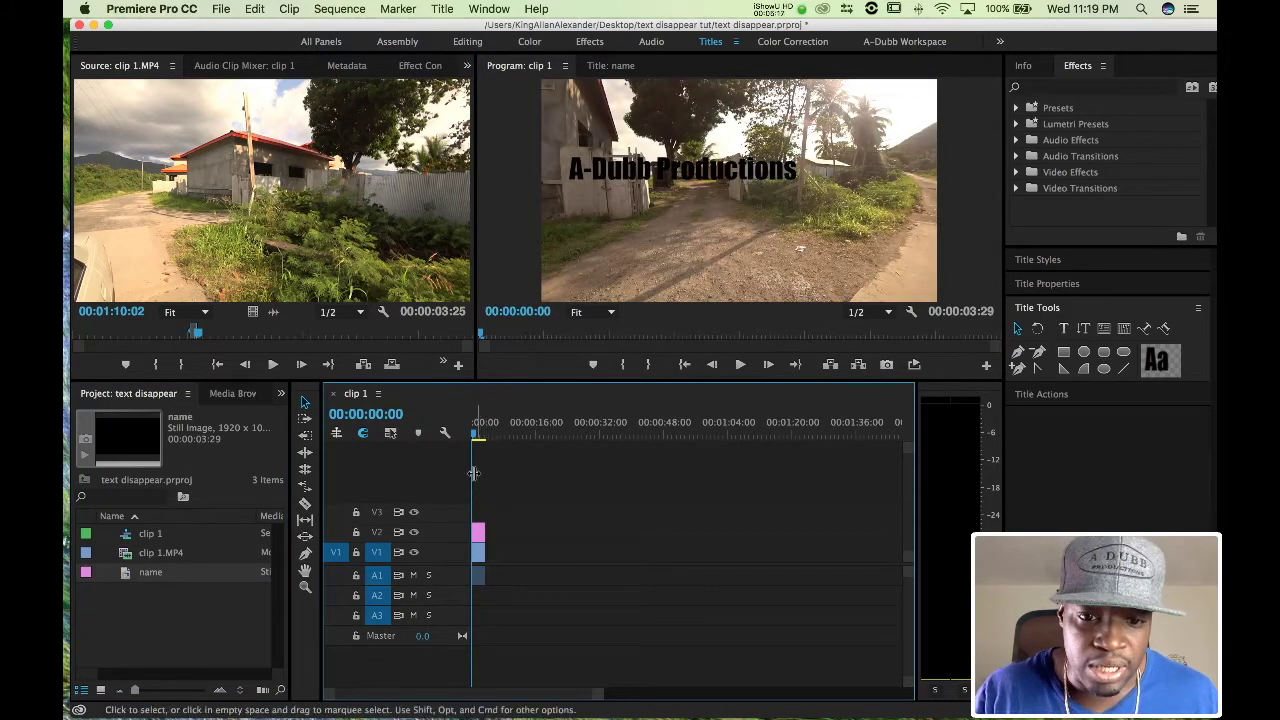
left_click(478, 432)
mouse_move(478, 432)
left_mouse_down()
mouse_move(492, 436)
mouse_move(466, 436)
left_mouse_up()
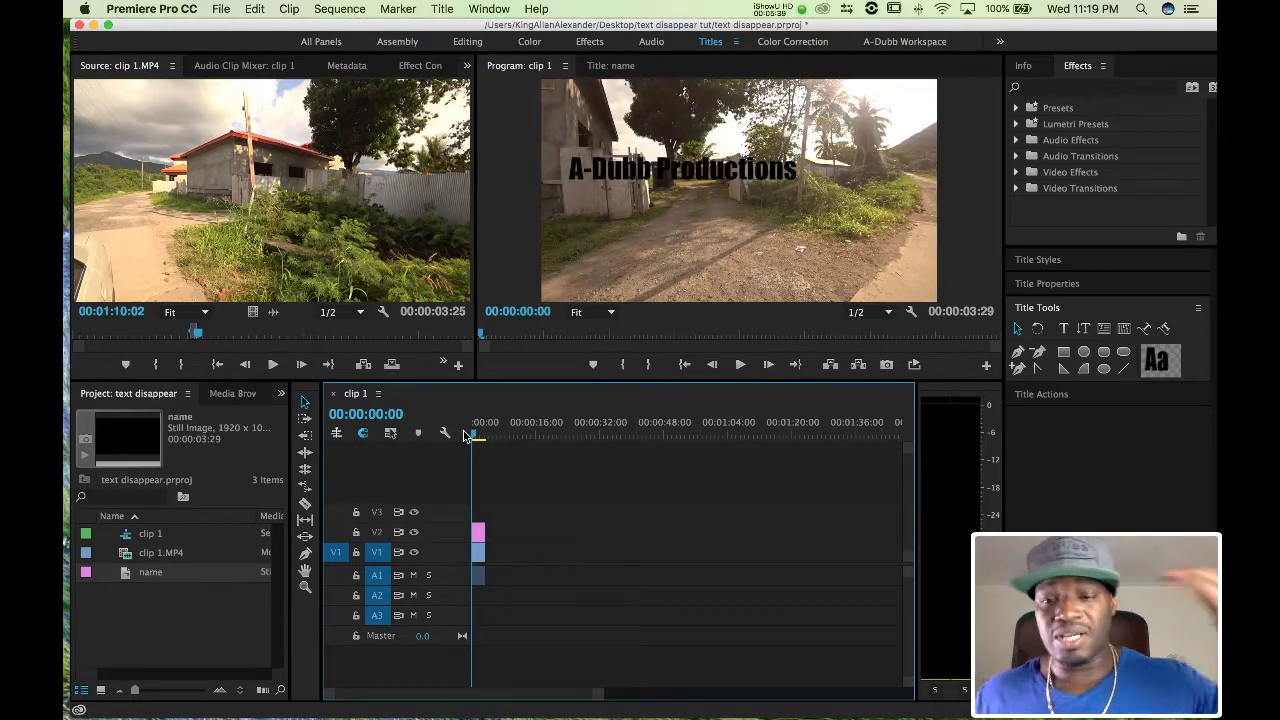
Show the effect controls for the "name" title on V2 and expand its Opacity settings
left_click(479, 536)
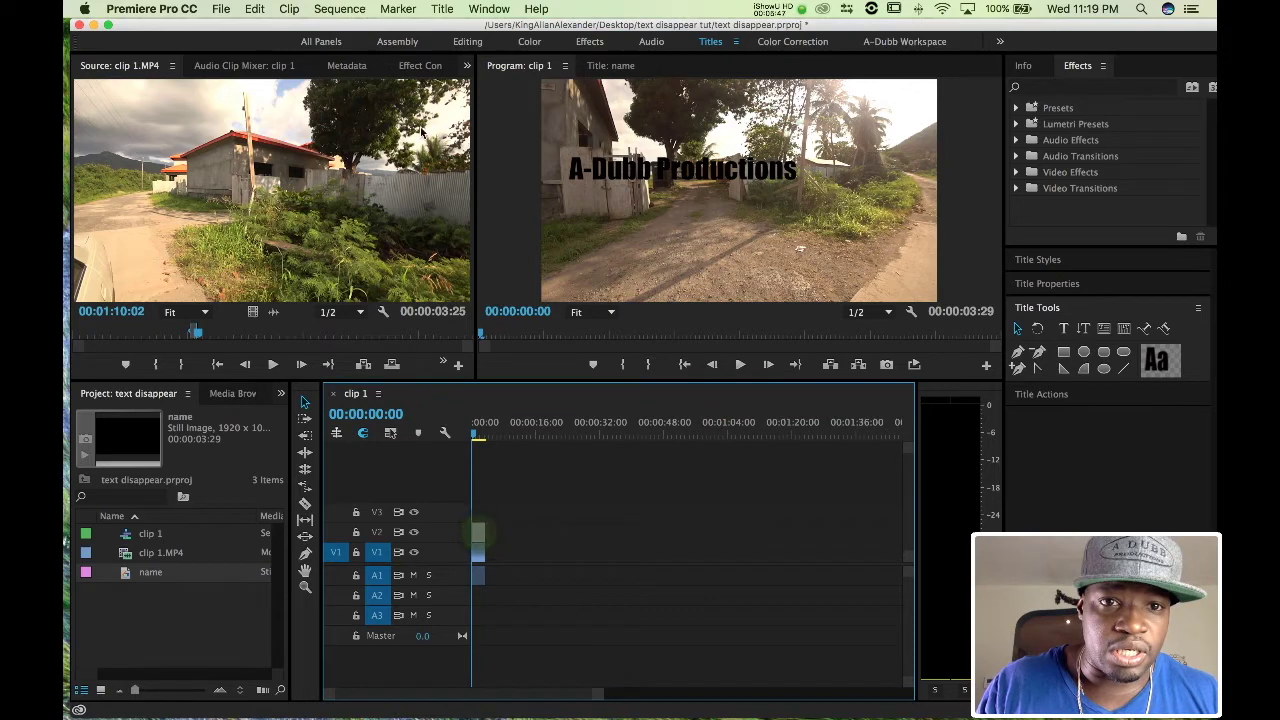
left_click(420, 65)
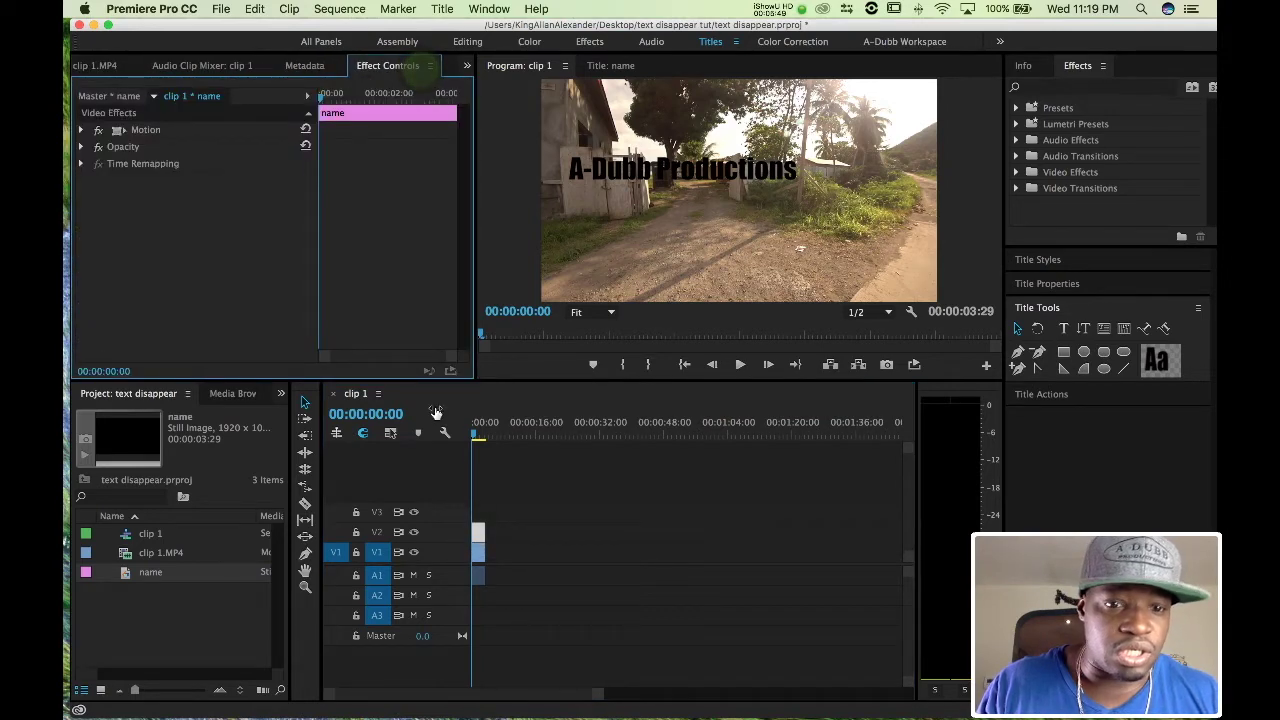
left_click(478, 552)
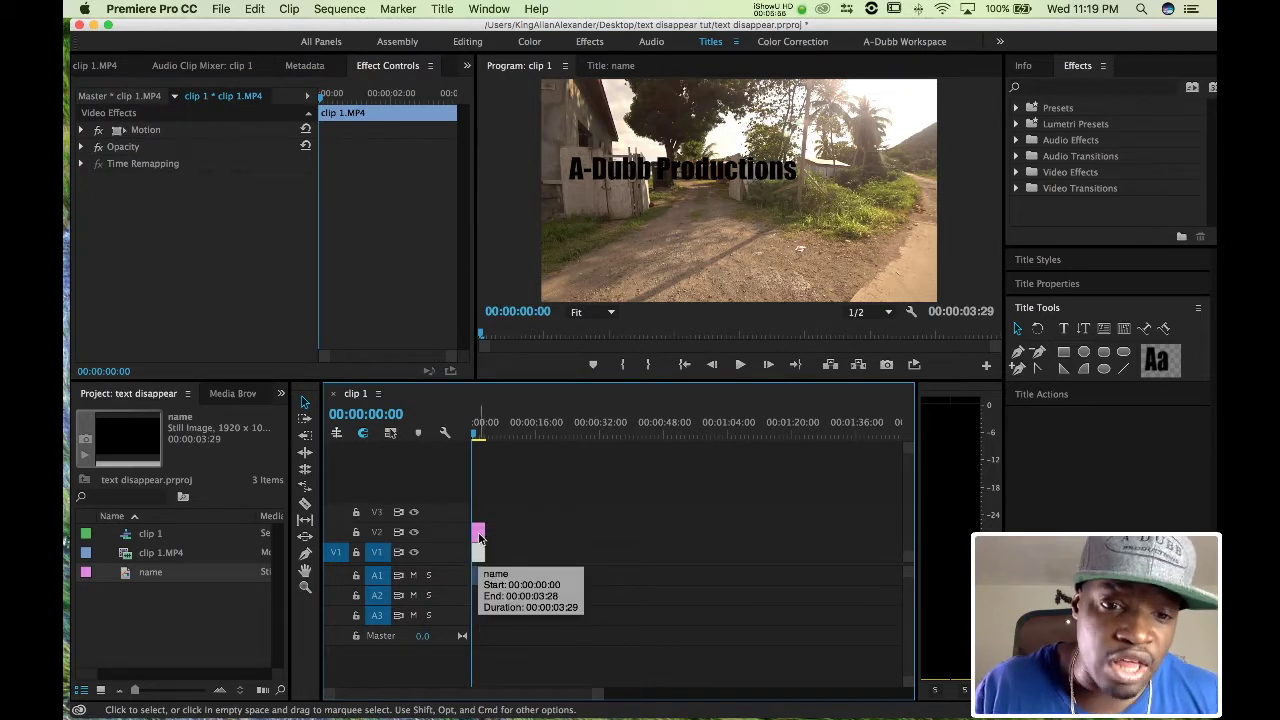
left_click(478, 536)
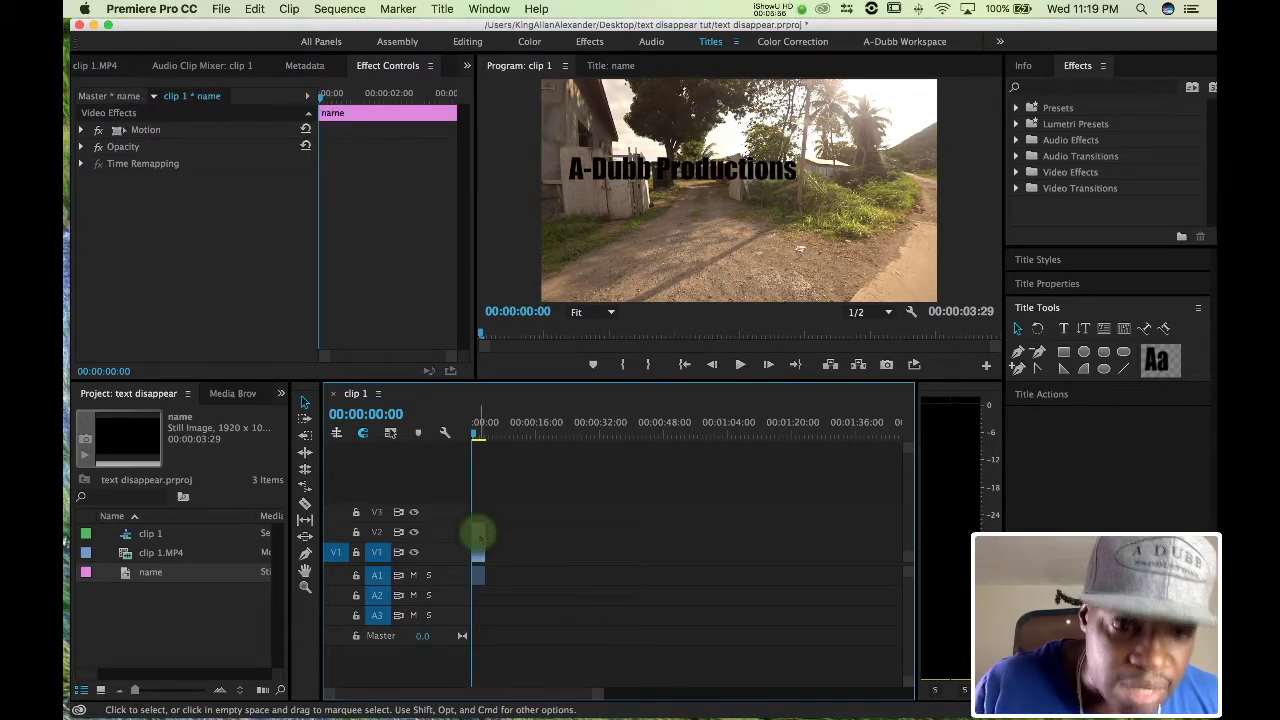
left_click(81, 147)
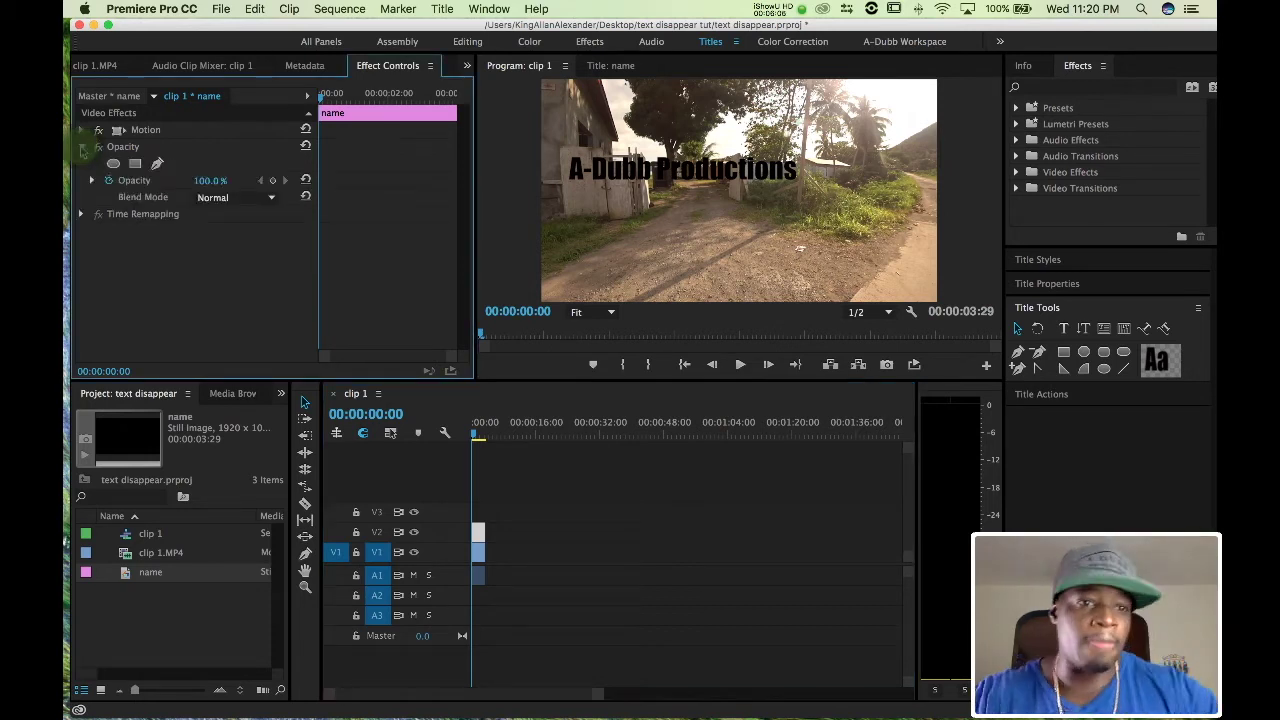
Draw a closed four-point opacity mask around "A-Dubb Productions" with the Pen tool, running its right edge along the pole
left_click(156, 166)
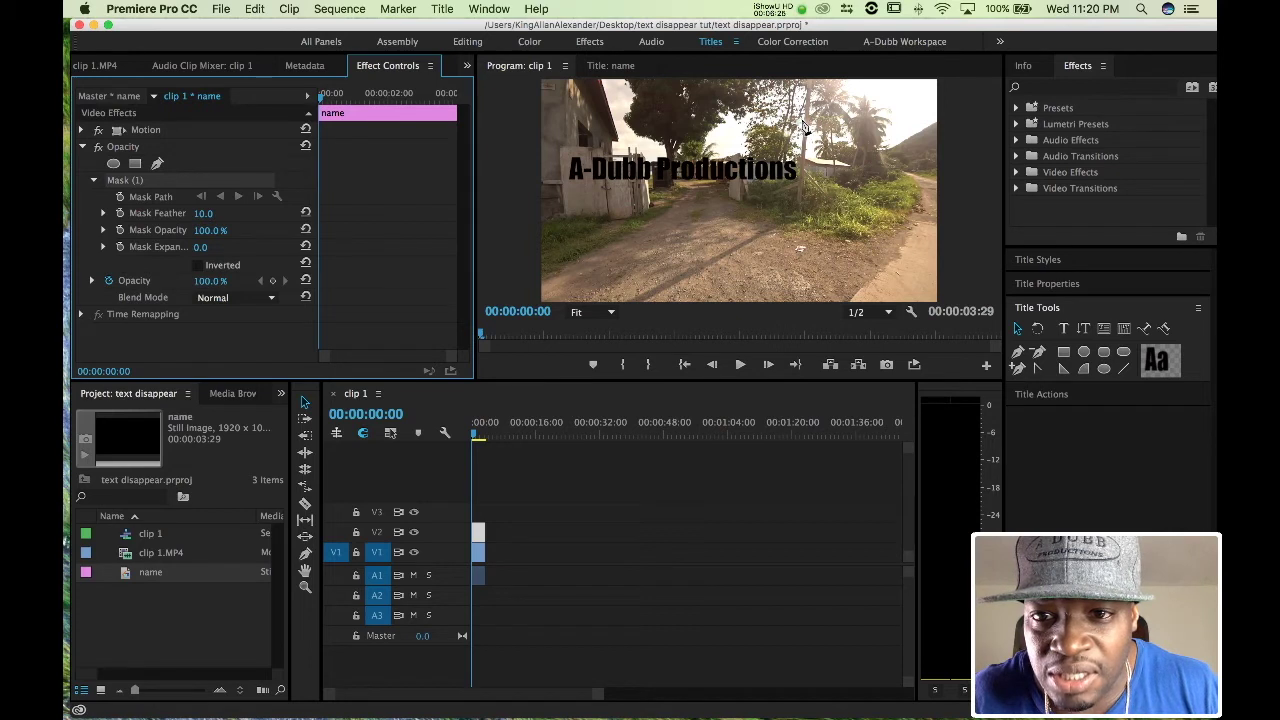
left_click(802, 118)
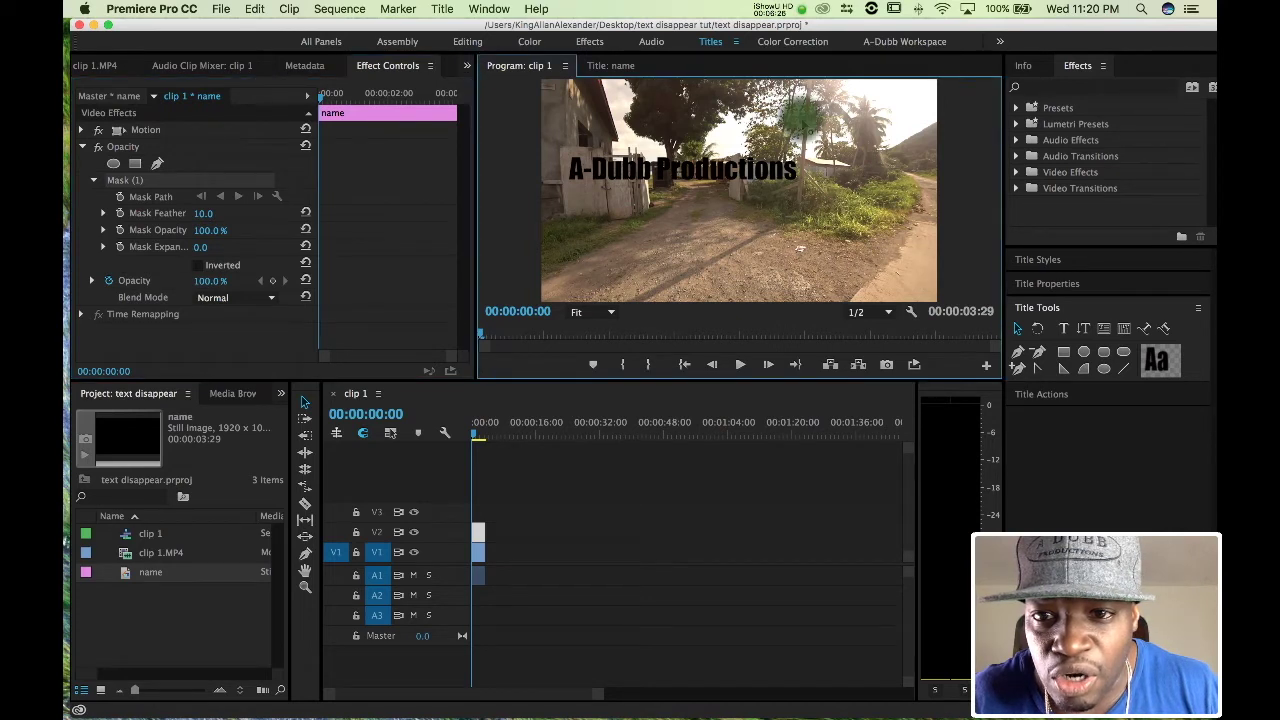
left_click(793, 234)
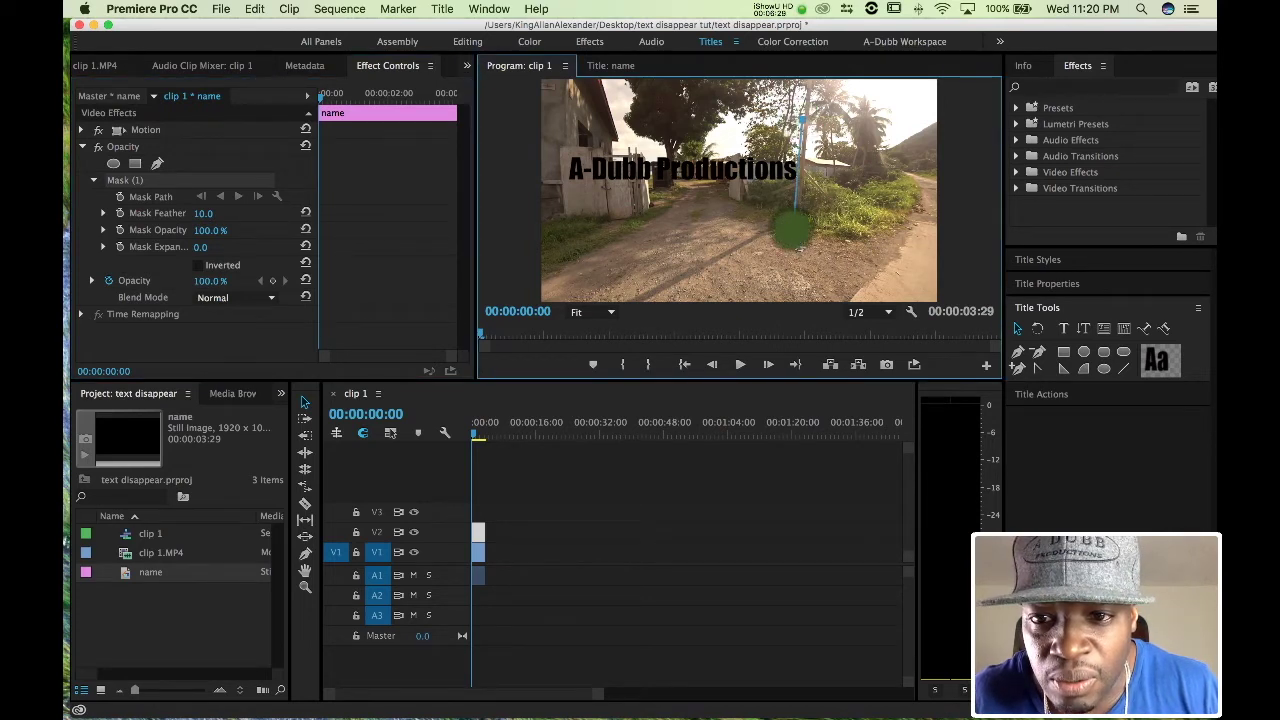
left_click(541, 248)
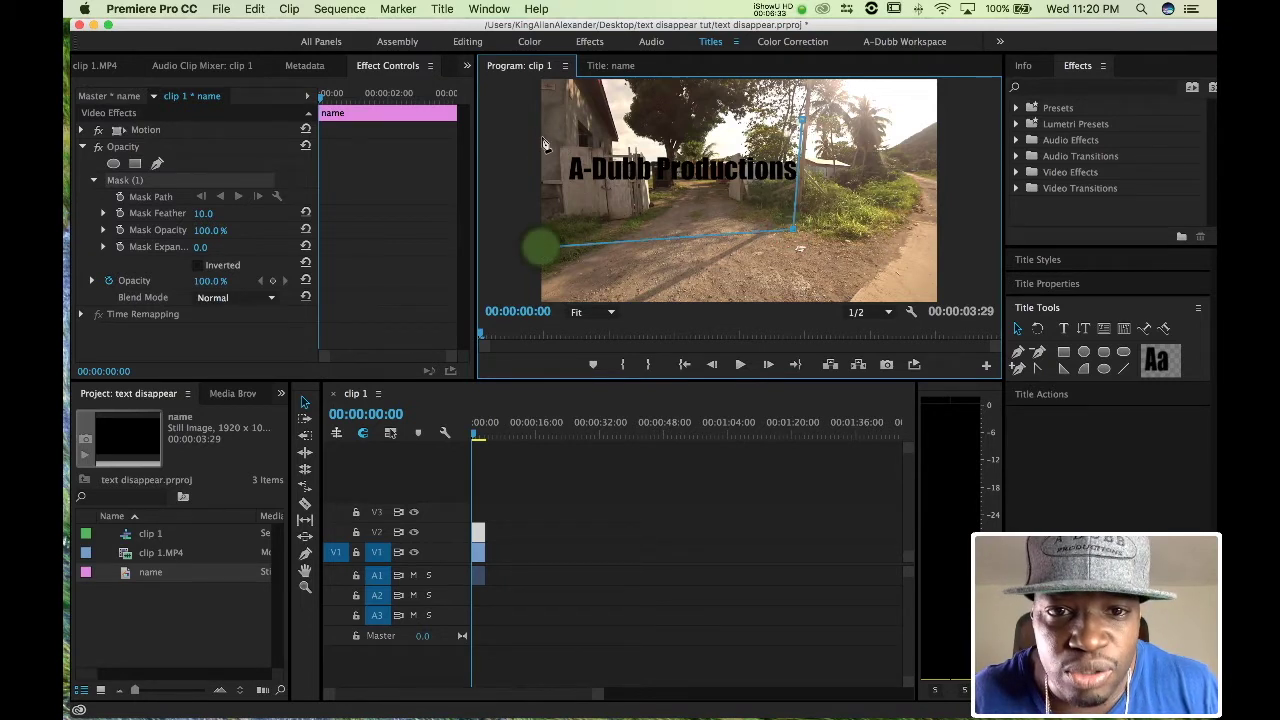
left_click(541, 103)
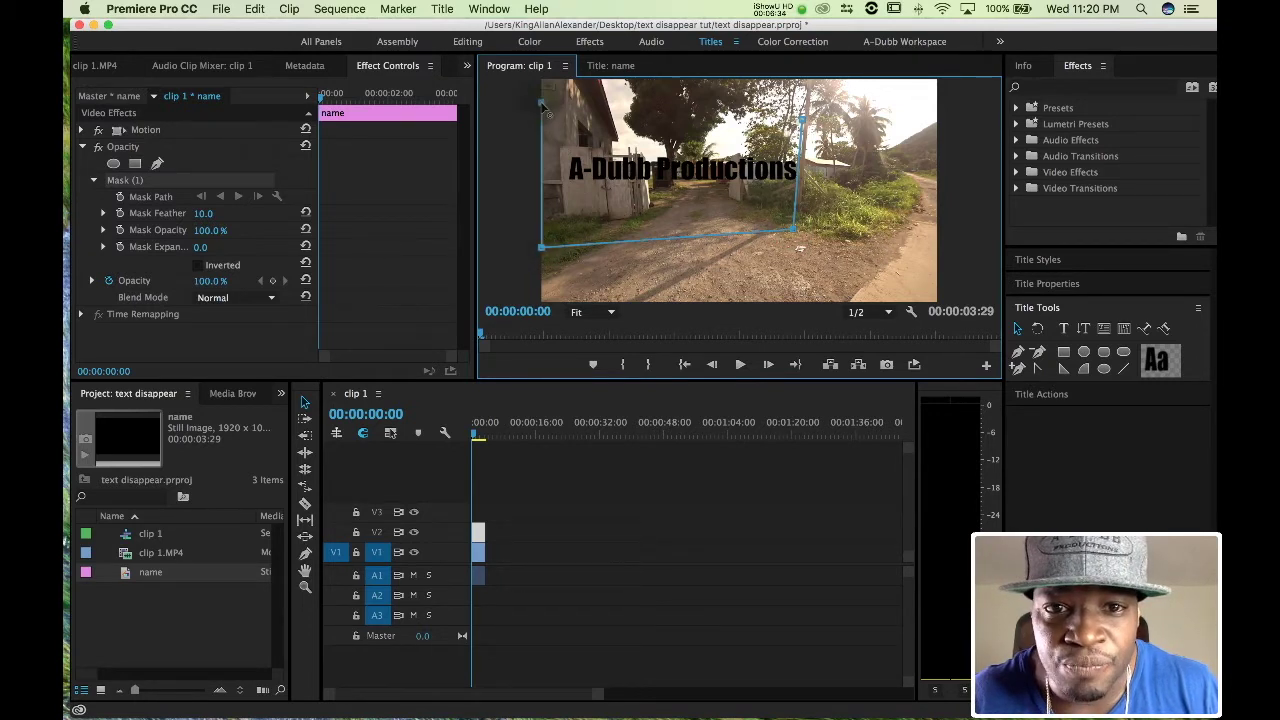
left_click(800, 118)
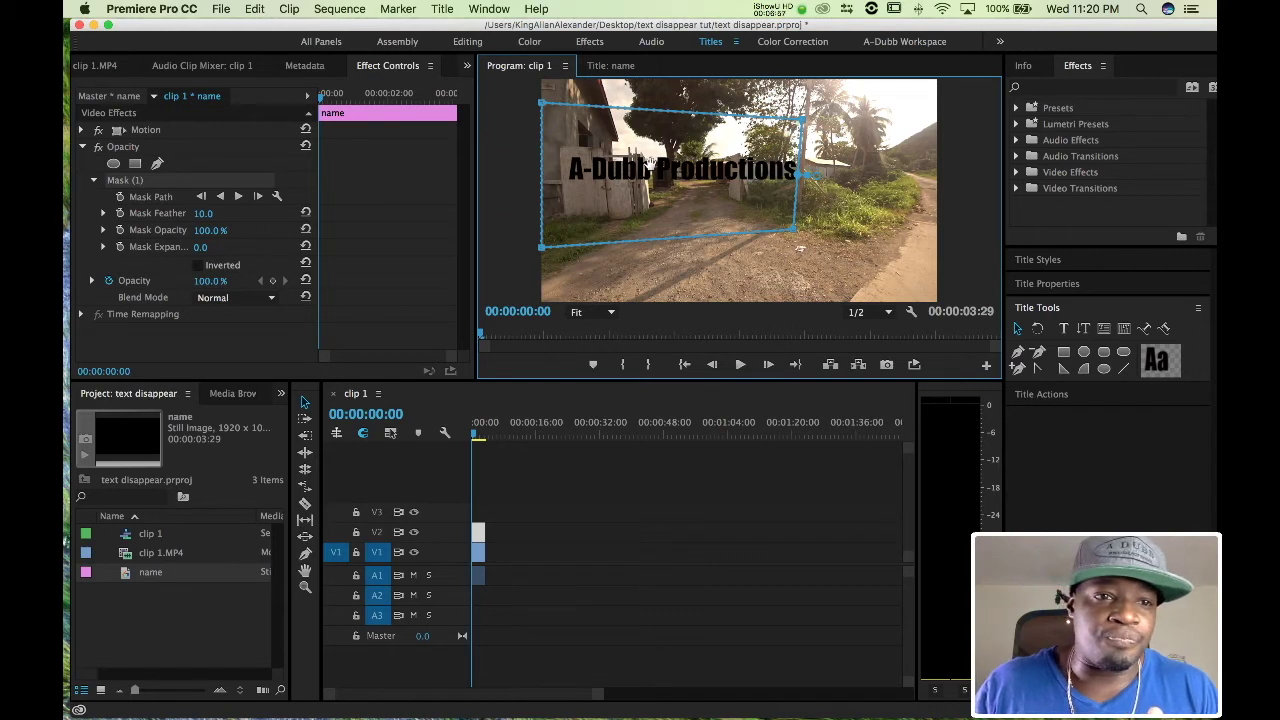
Enable Mask Path keyframing at 00:00:00:00 and adjust the mask position along the pole at frames 00:00:00:01 and 00:00:00:02
left_click(120, 197)
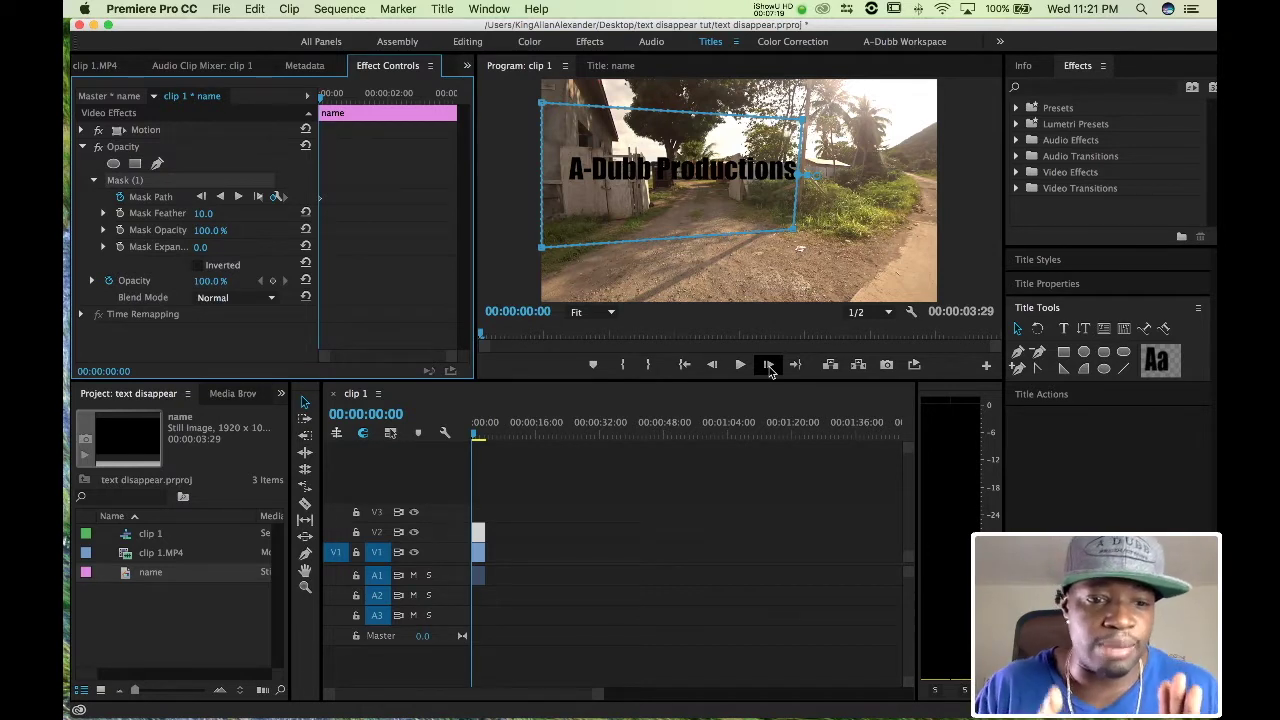
left_click(256, 197)
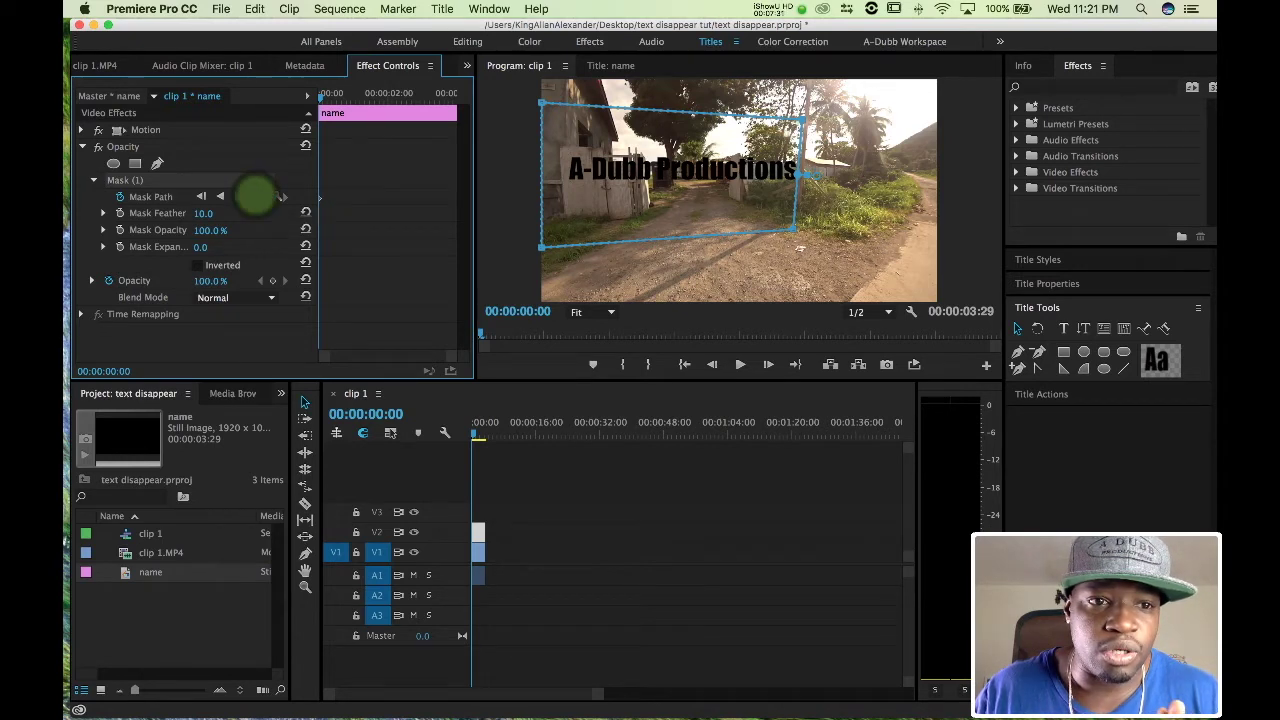
left_click(769, 366)
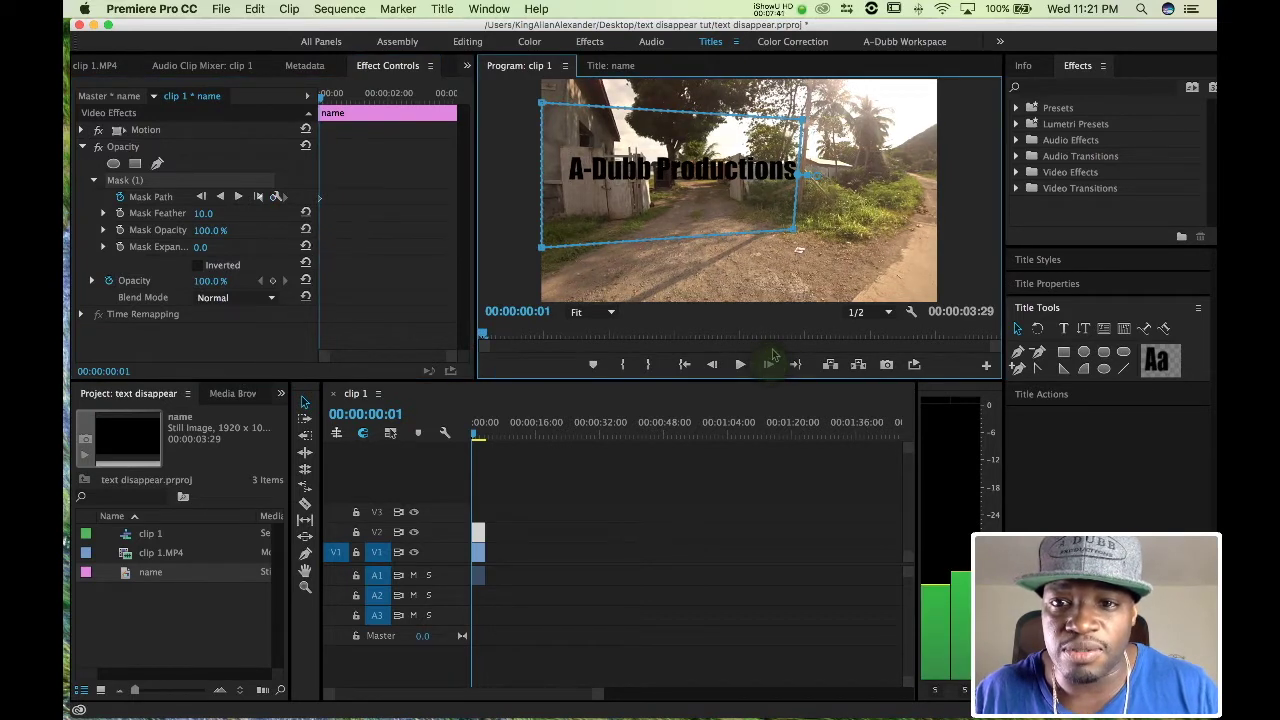
mouse_move(748, 222)
left_mouse_down()
mouse_move(650, 232)
mouse_move(746, 221)
left_mouse_up()
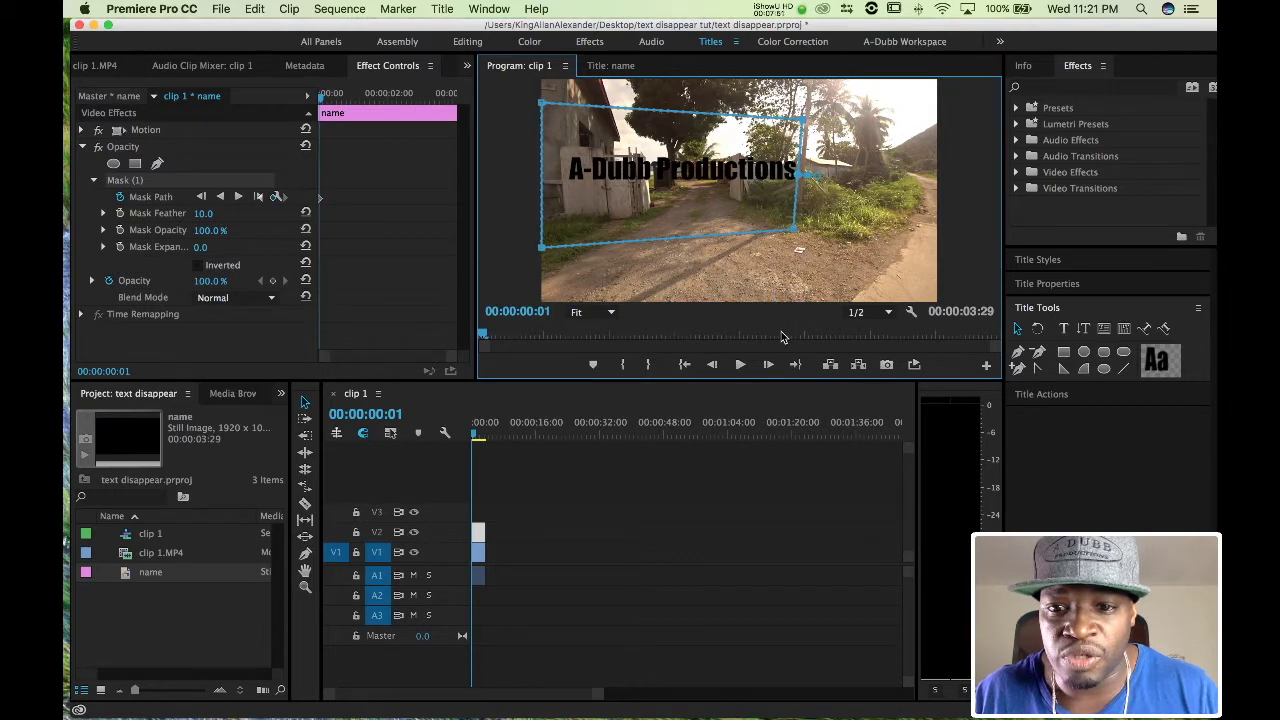
left_click(768, 366)
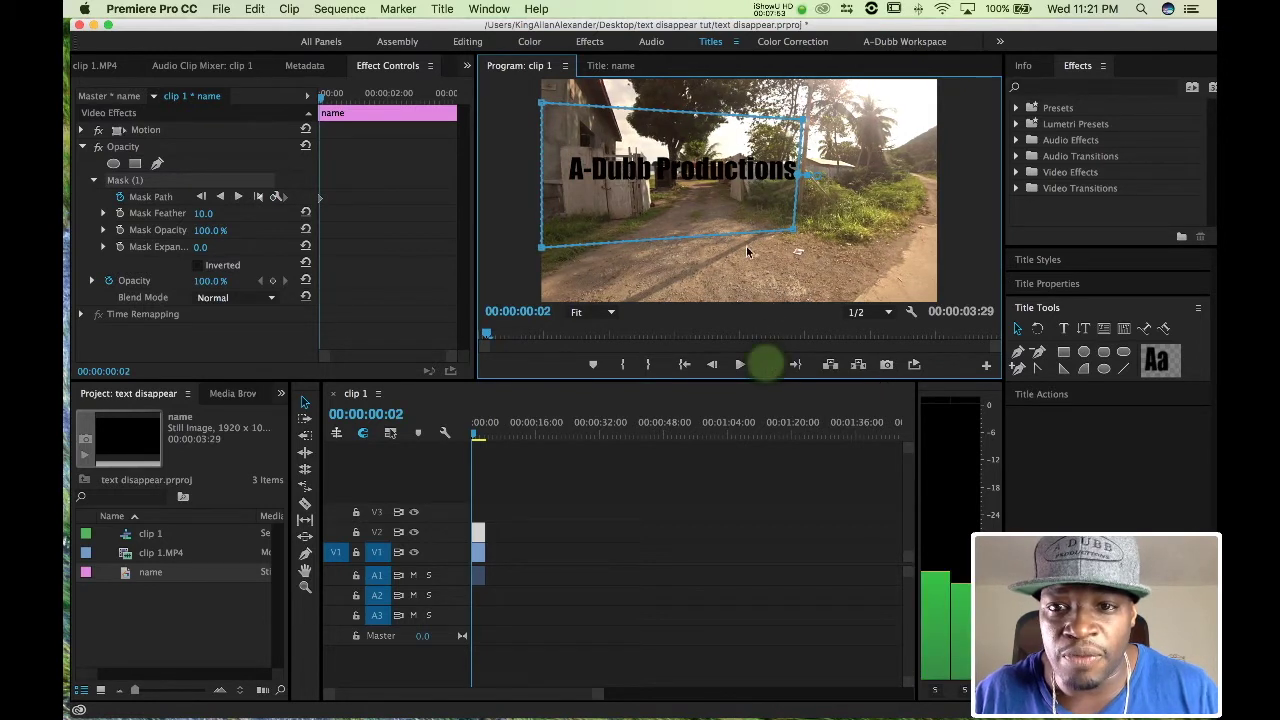
left_click_drag(741, 230, 745, 228)
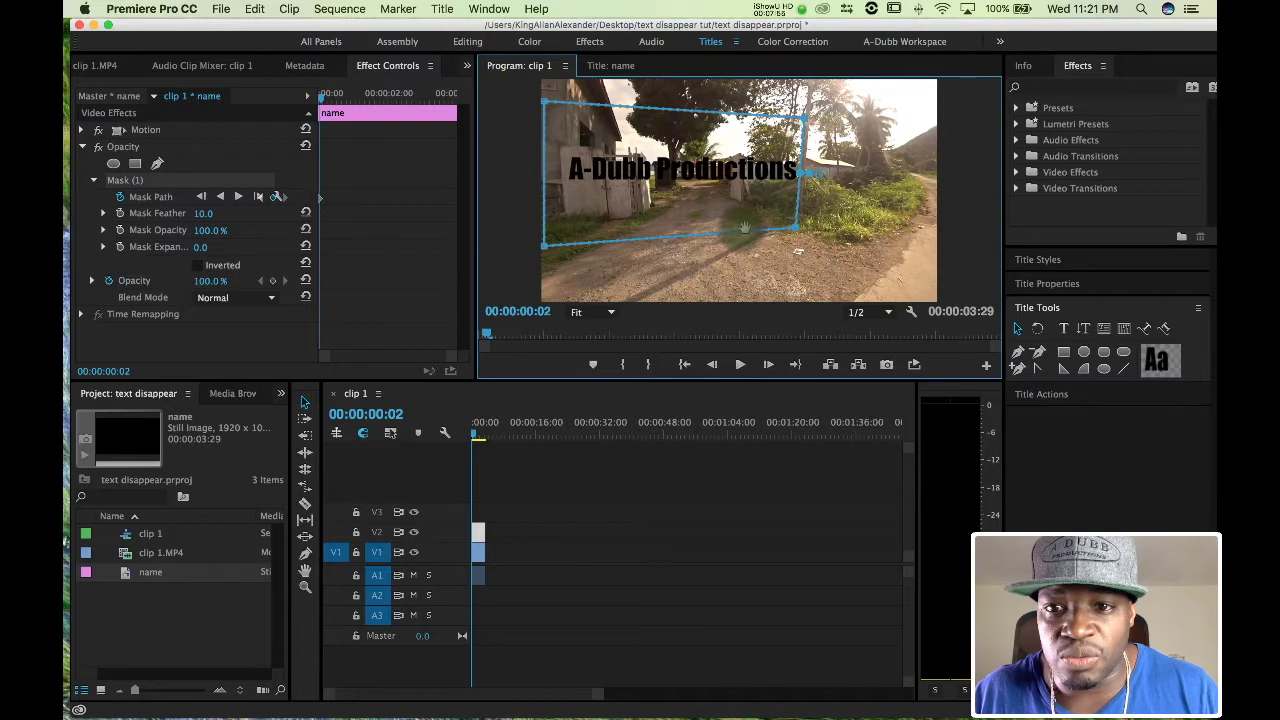
Realign the mask's right edge with the pole at 00:00:00:04 and again at 00:00:00:14
left_click(769, 365)
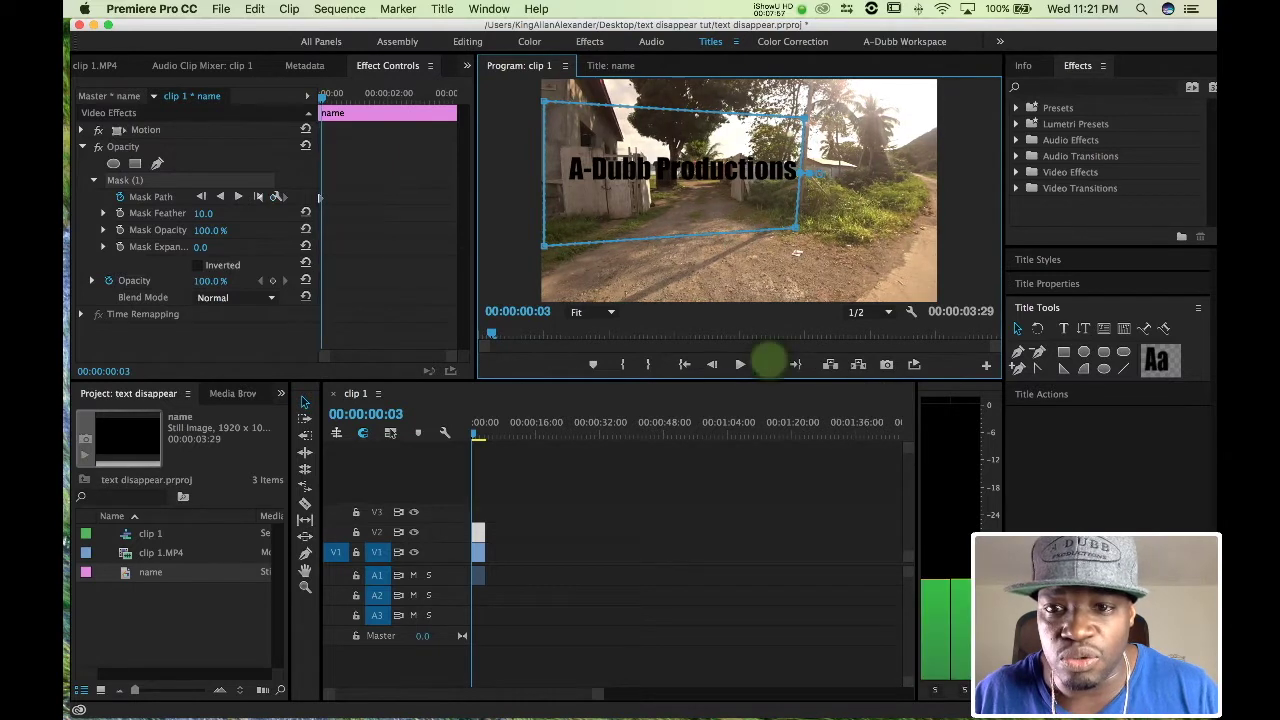
left_click(769, 365)
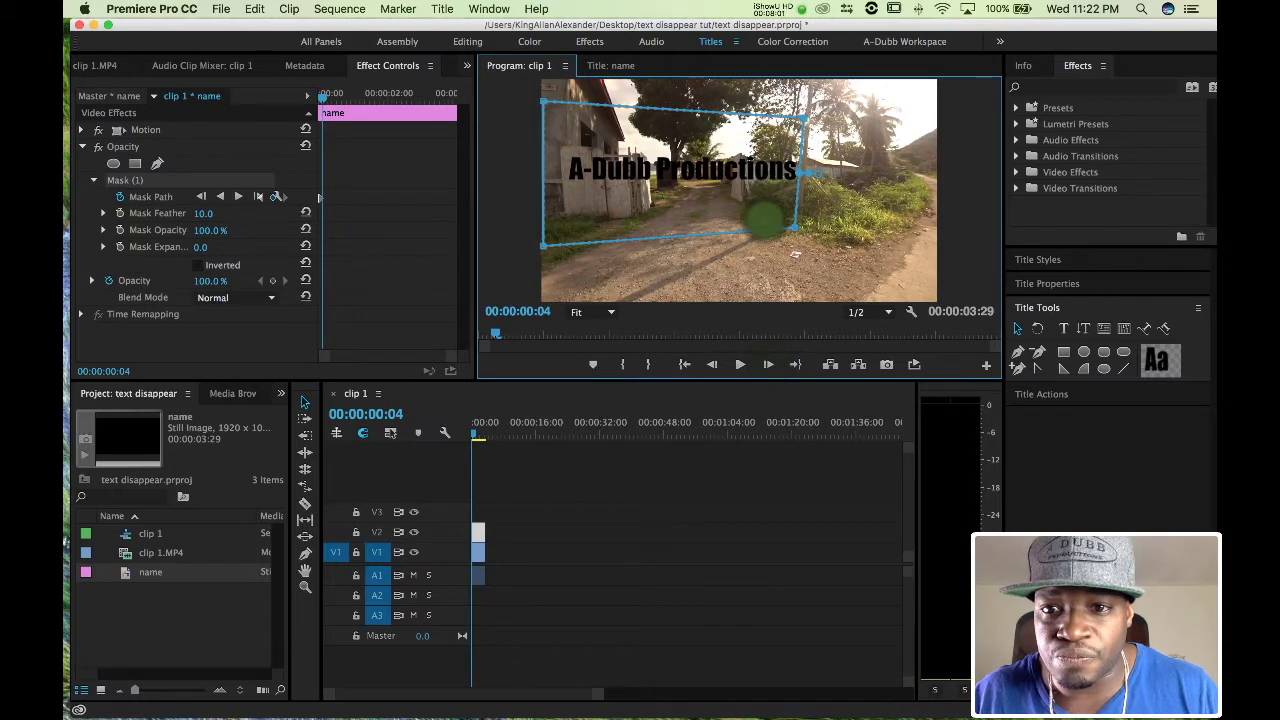
left_click(769, 365)
left_click(769, 365)
left_click(769, 365)
left_click(769, 365)
left_click(769, 365)
left_click(769, 365)
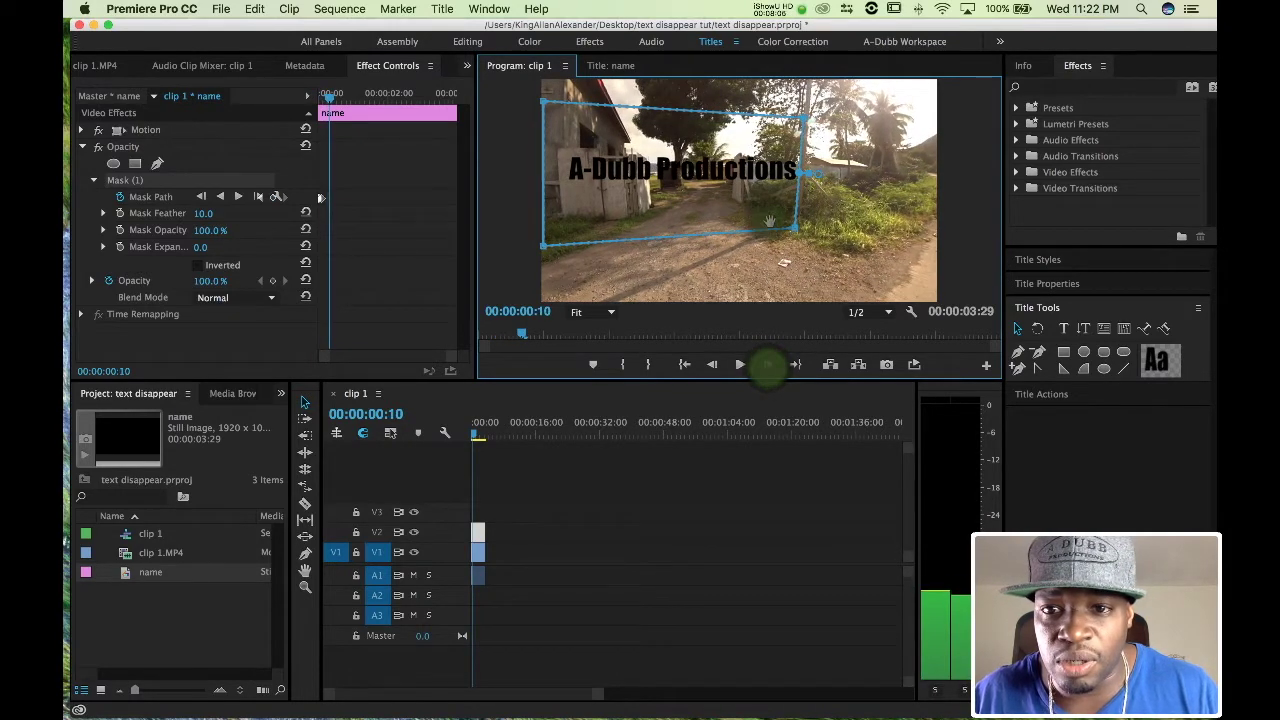
left_click(769, 365)
left_click(769, 365)
left_click(769, 365)
left_click(769, 365)
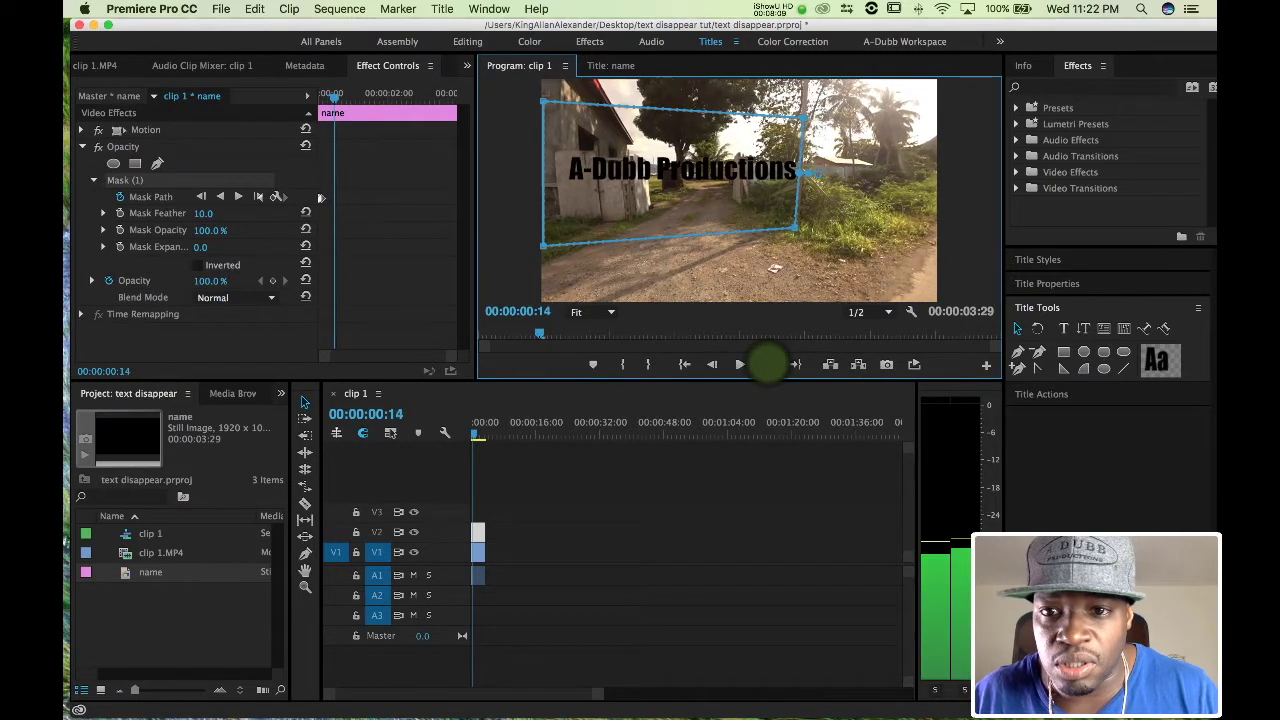
left_click_drag(772, 232, 770, 226)
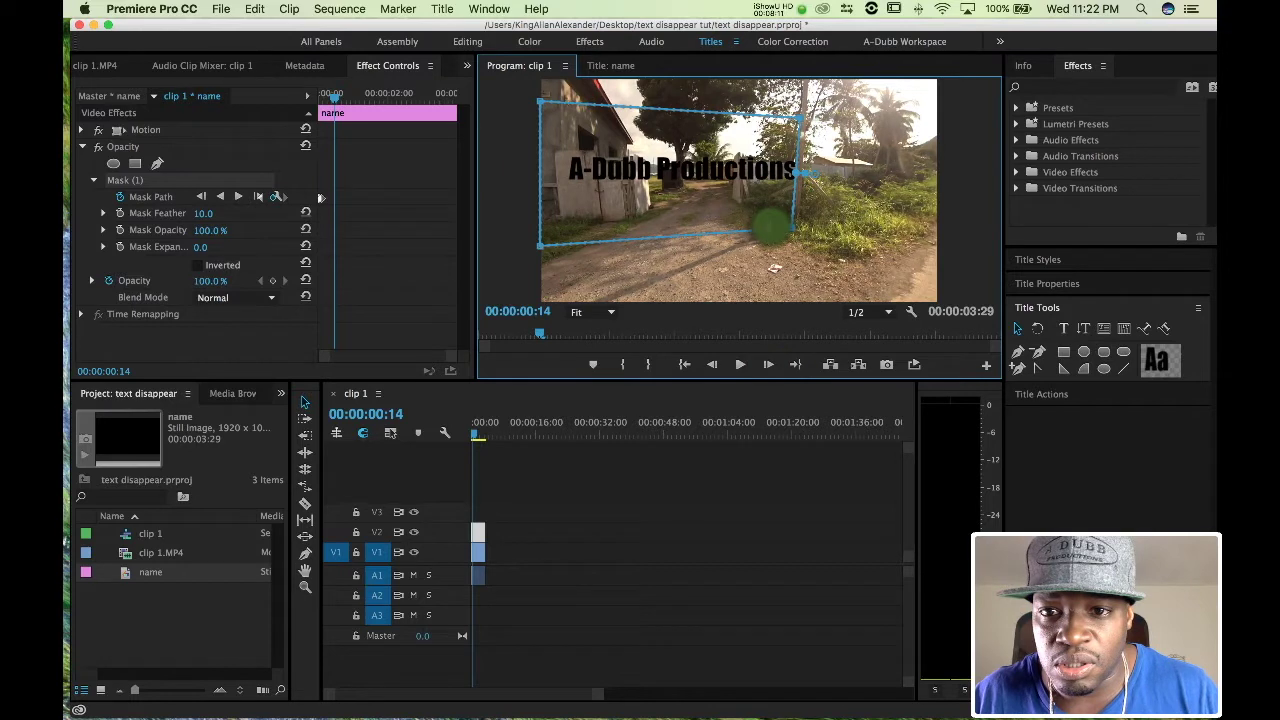
Nudge the mask left to follow the pole just after 00:00:00:17 and again at 00:00:00:23
left_click(769, 365)
left_click(769, 365)
left_click(769, 365)
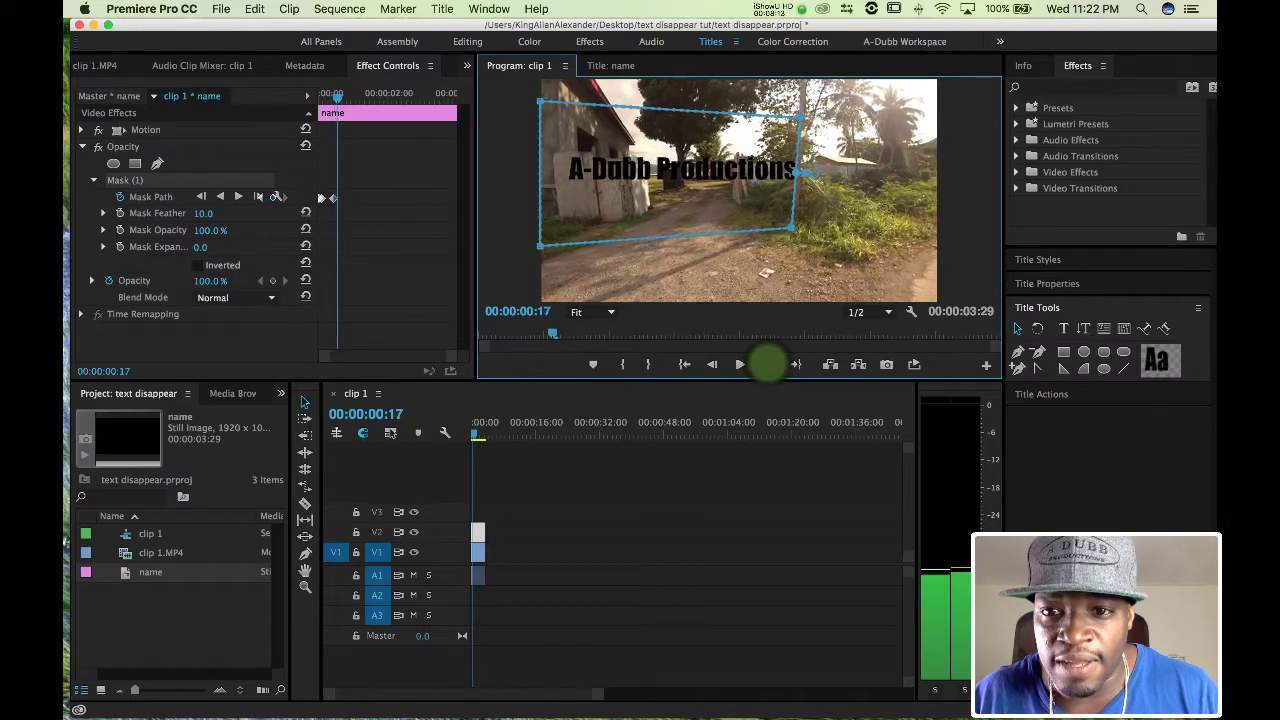
left_click(769, 365)
left_click_drag(762, 210, 760, 209)
left_click(767, 364)
left_click(767, 364)
left_click(767, 364)
left_click(767, 364)
left_click(767, 364)
left_click_drag(760, 213, 757, 196)
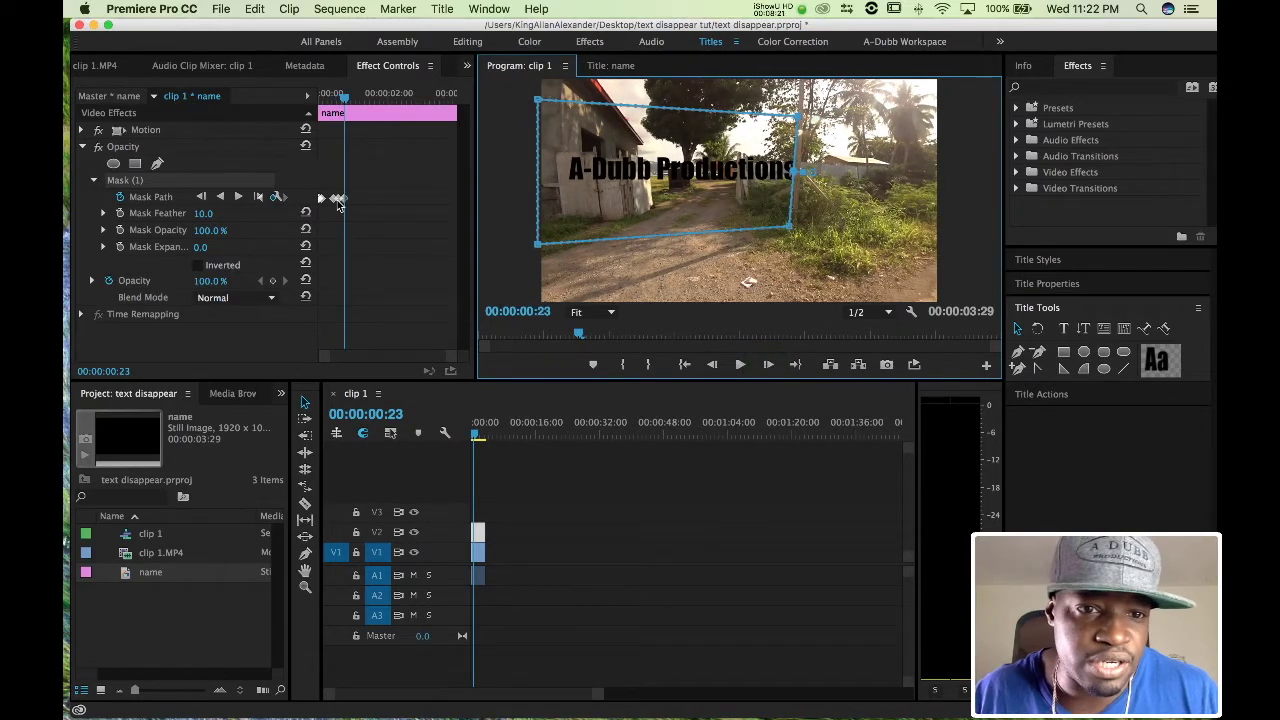
Shift the mask right to match the pole at 00:00:00:26 and 00:00:00:29
left_click(767, 364)
left_click(767, 364)
left_click(767, 364)
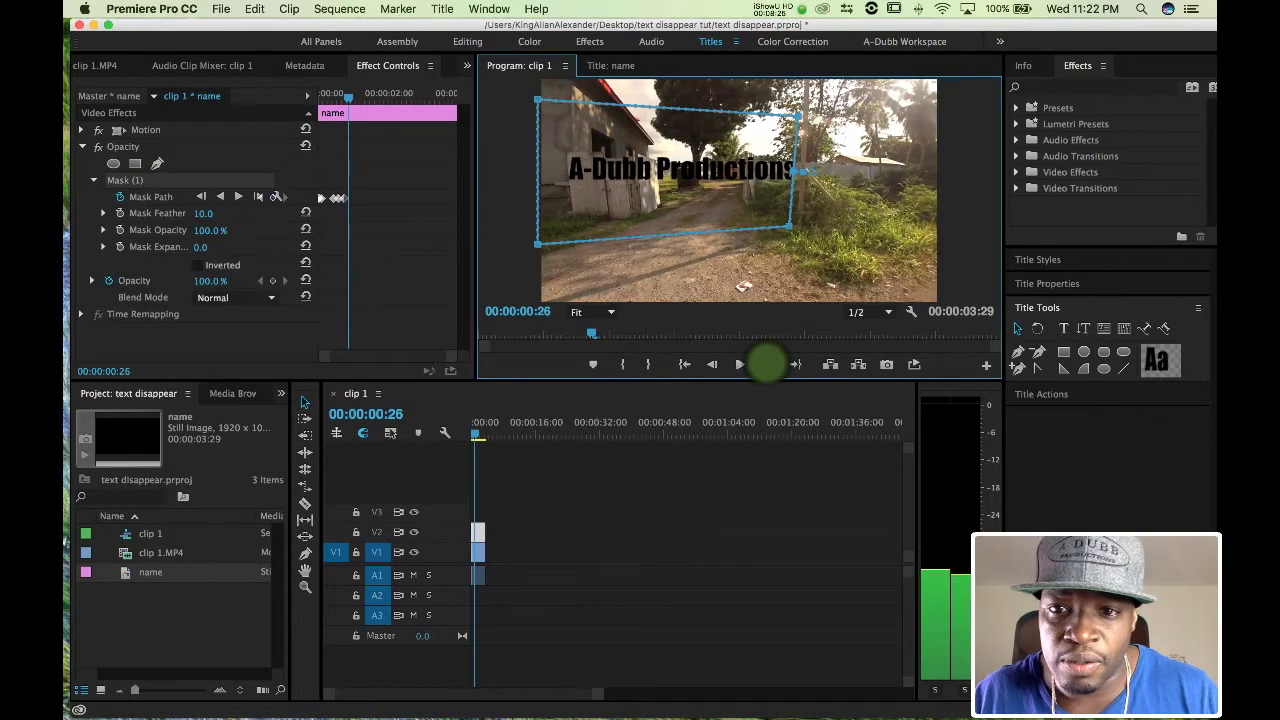
left_click_drag(748, 206, 750, 218)
left_click(767, 364)
left_click(767, 364)
left_click(767, 364)
left_click_drag(766, 219, 771, 218)
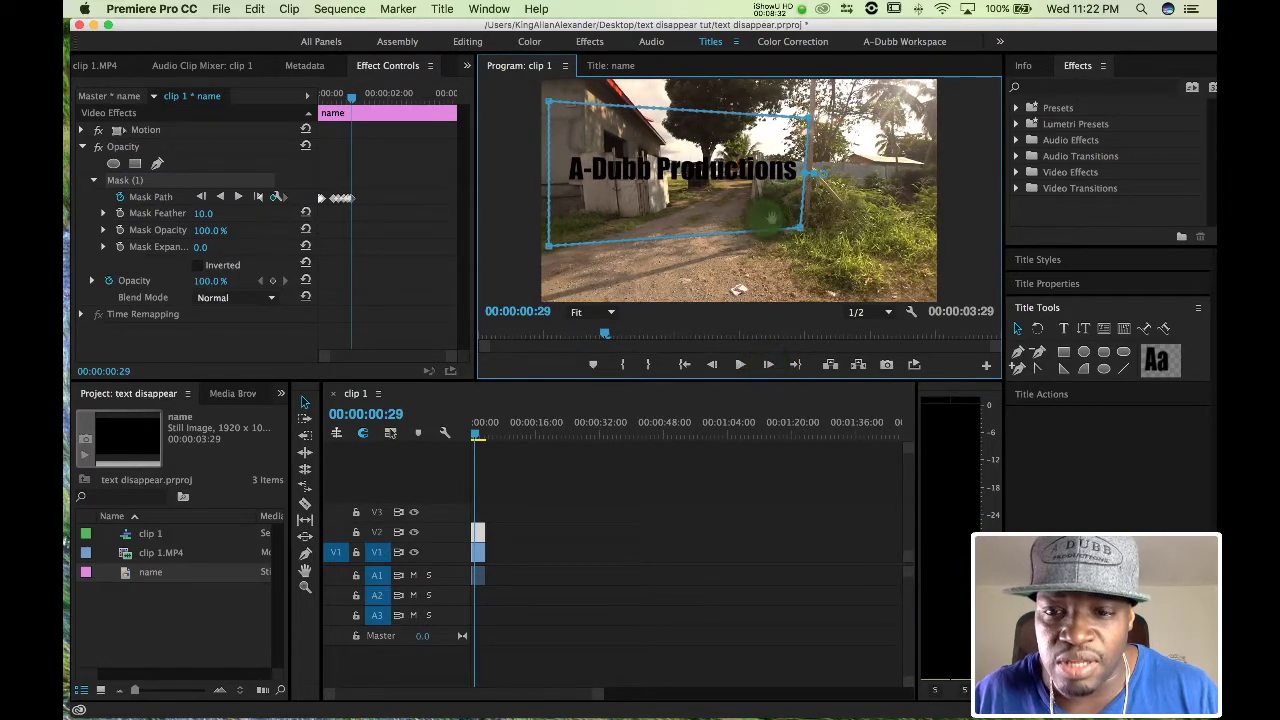
At 00:00:01:02, add a point on the mask's lower edge and shift the mask slightly right to follow the pole
left_click(768, 364)
left_click(768, 364)
left_click(768, 364)
left_click(758, 230)
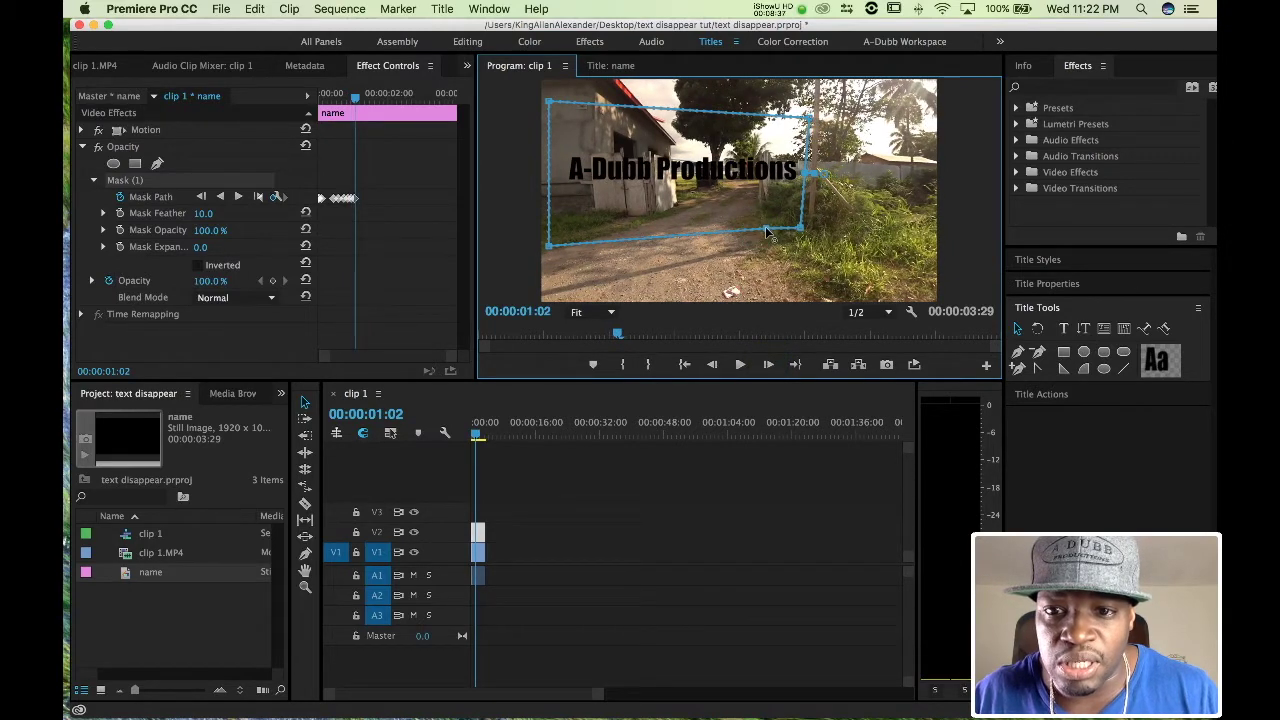
left_click_drag(763, 197, 762, 198)
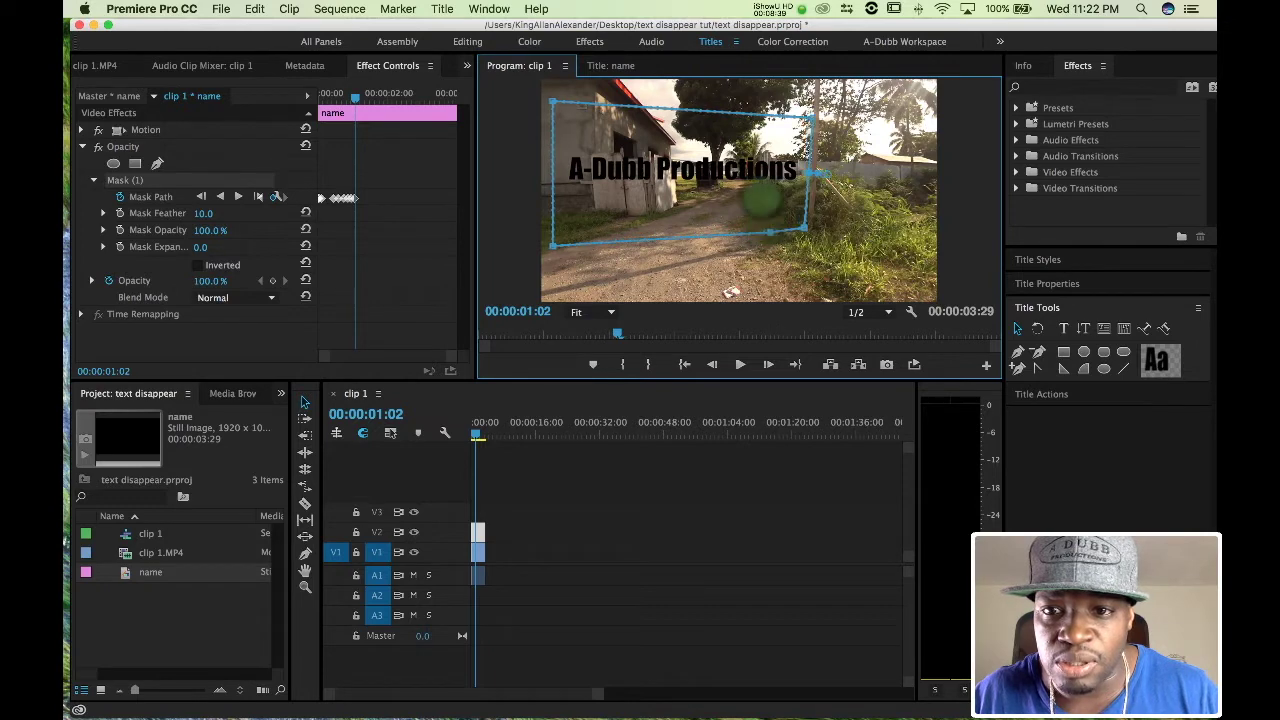
Keep the mask's right edge aligned with the pole by repositioning the mask between 00:00:01:02 and 00:00:01:14
left_click(768, 366)
left_click_drag(761, 212, 763, 211)
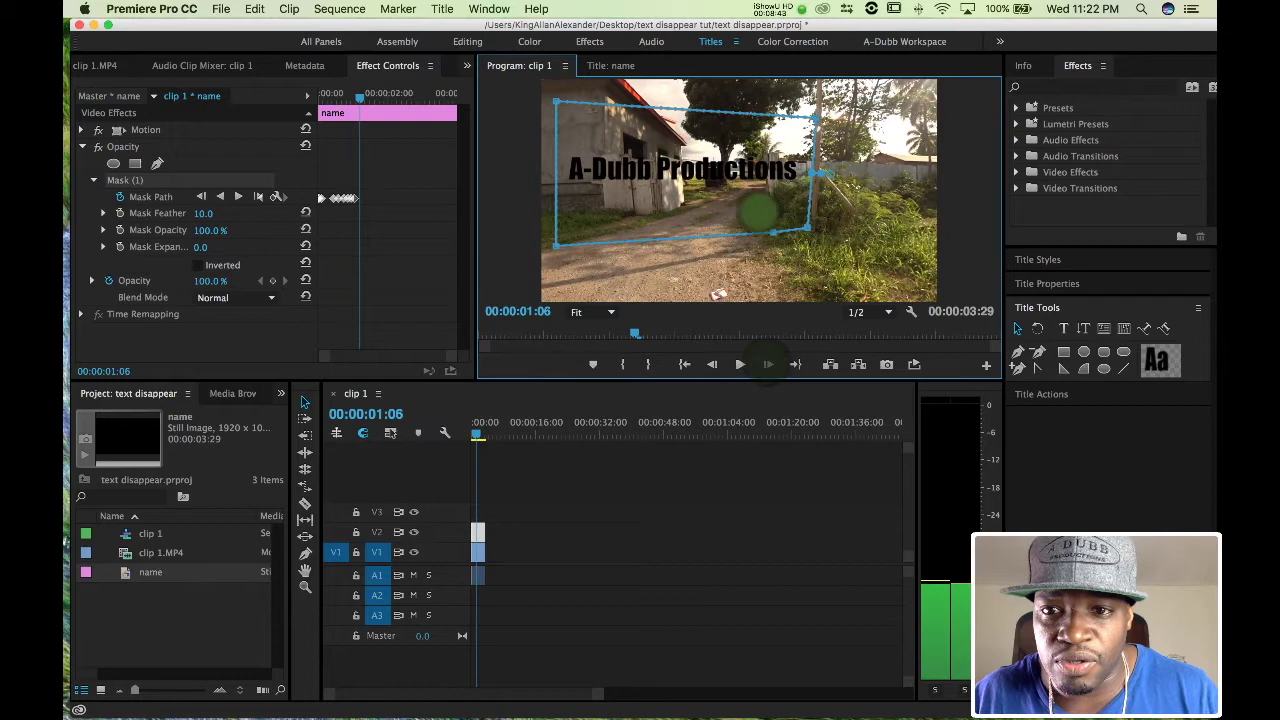
left_click(767, 364)
left_click(767, 364)
left_click(767, 364)
left_click(767, 364)
left_click_drag(733, 214, 730, 217)
Advance to 00:00:01:16 and move the mask slightly left to keep its right edge on the pole
left_click(767, 364)
left_click(767, 364)
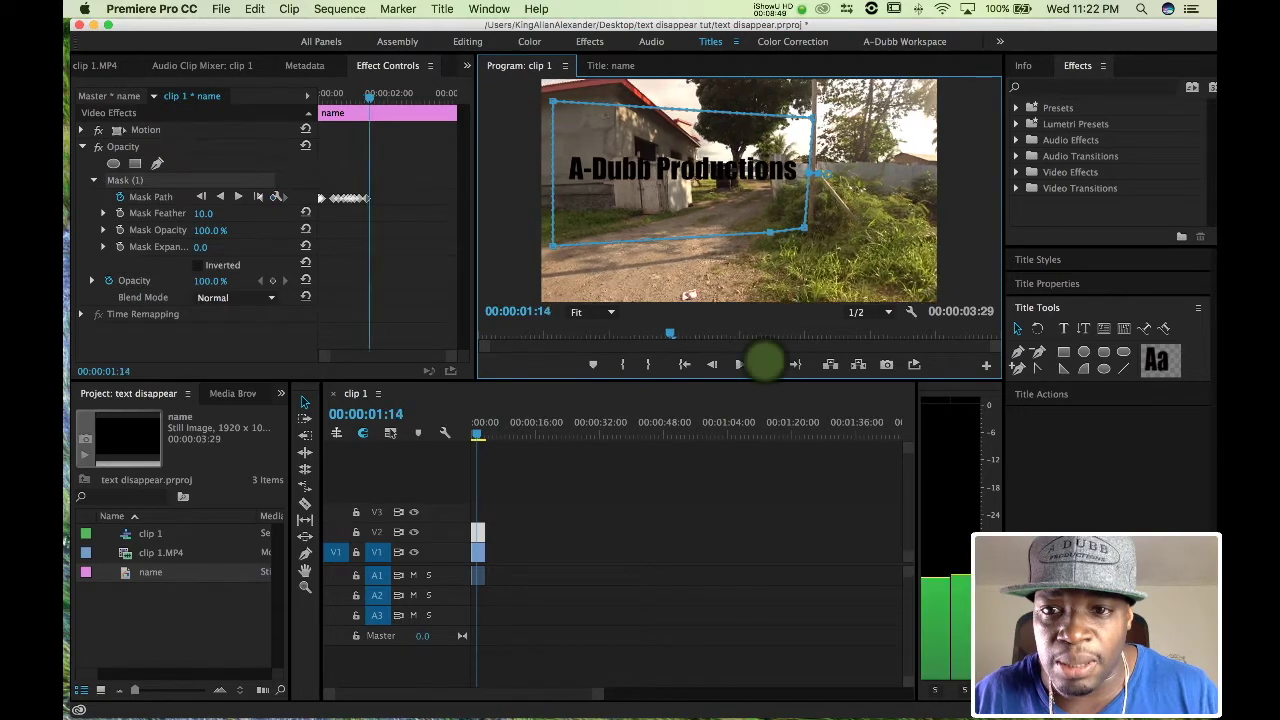
left_click(767, 364)
left_click(767, 364)
left_click(762, 233)
left_click_drag(763, 205, 758, 207)
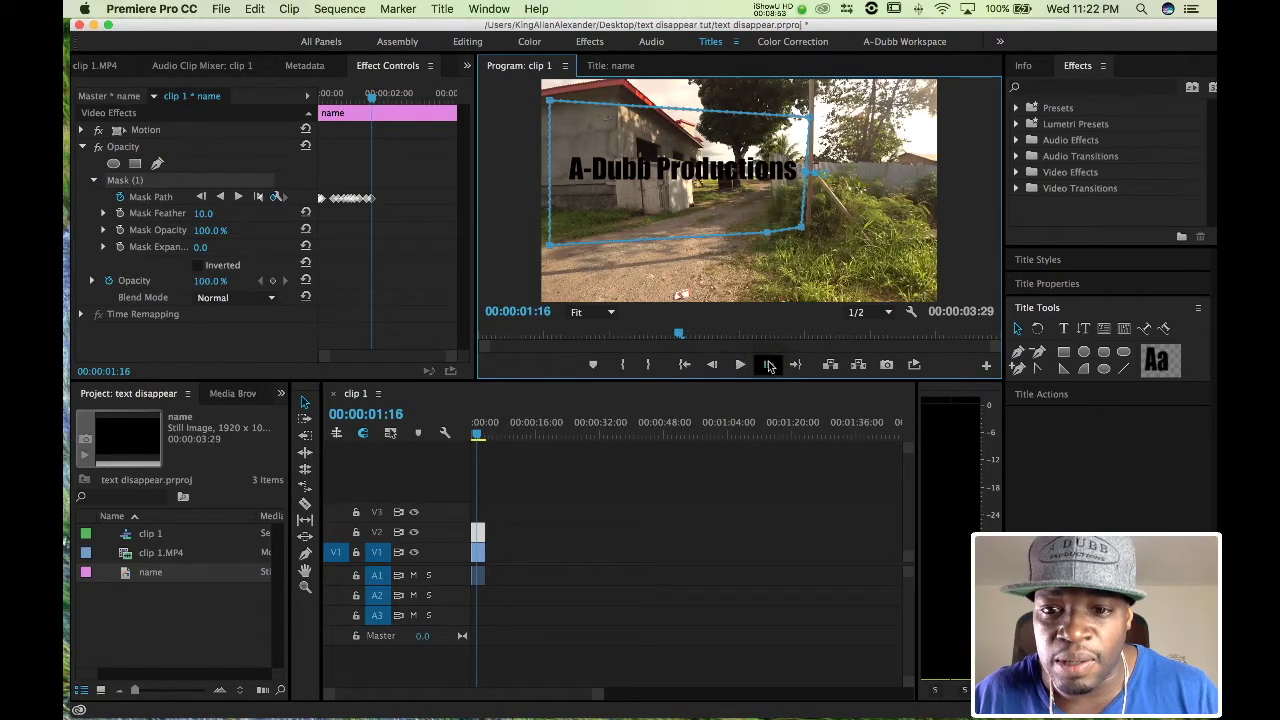
Advance to 00:00:01:21 and move the mask left so its right edge lines up with the pole
left_click(767, 364)
left_click(767, 364)
left_click(767, 364)
left_click(767, 364)
left_click(767, 364)
left_click_drag(743, 209, 735, 210)
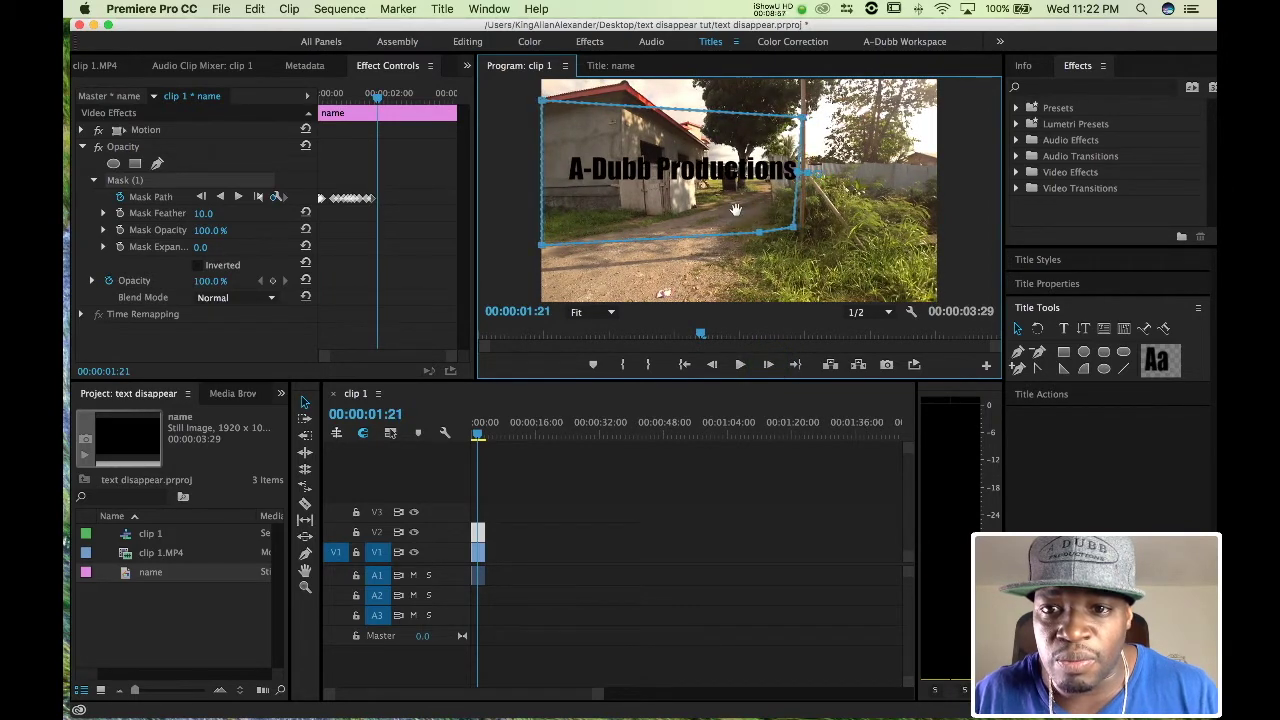
At 00:00:01:24, nudge the mask slightly left and up to keep following the pole
left_click(768, 364)
left_click(768, 364)
left_click(768, 364)
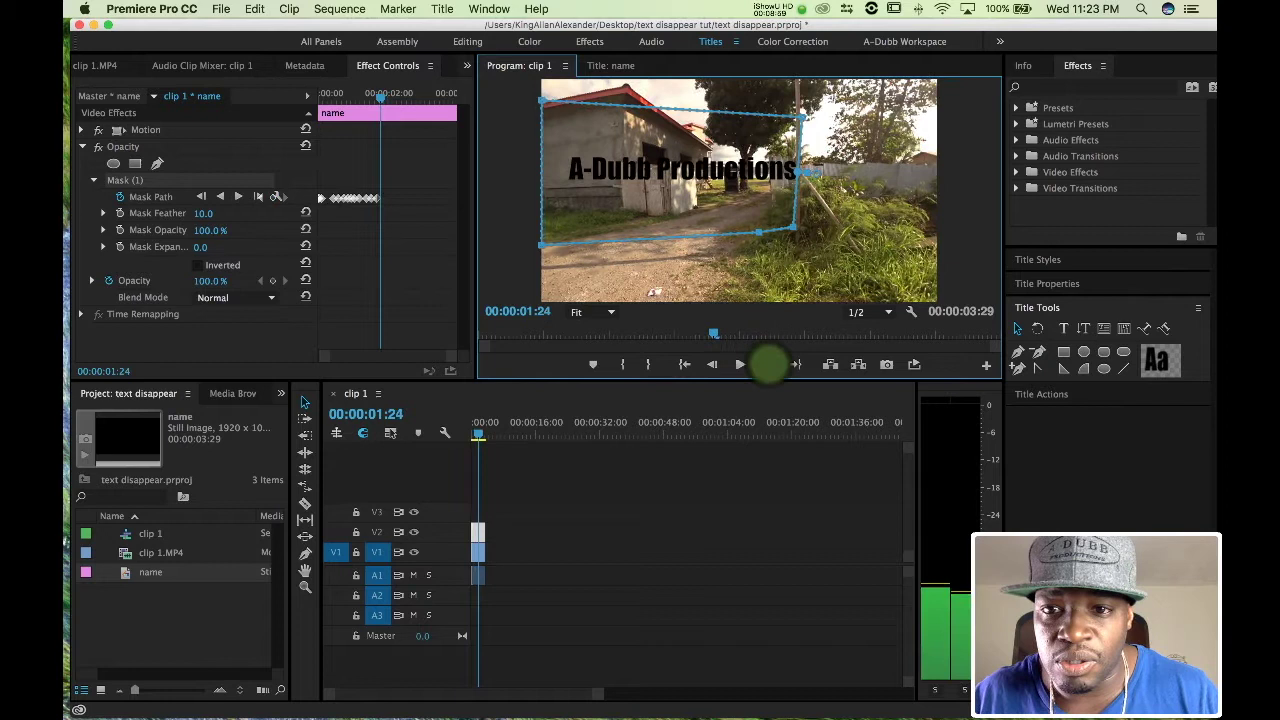
left_click_drag(745, 206, 741, 202)
At 00:00:01:26, shift the mask left and adjust its two right corners to match the pole's edge
left_click(768, 364)
left_click(768, 364)
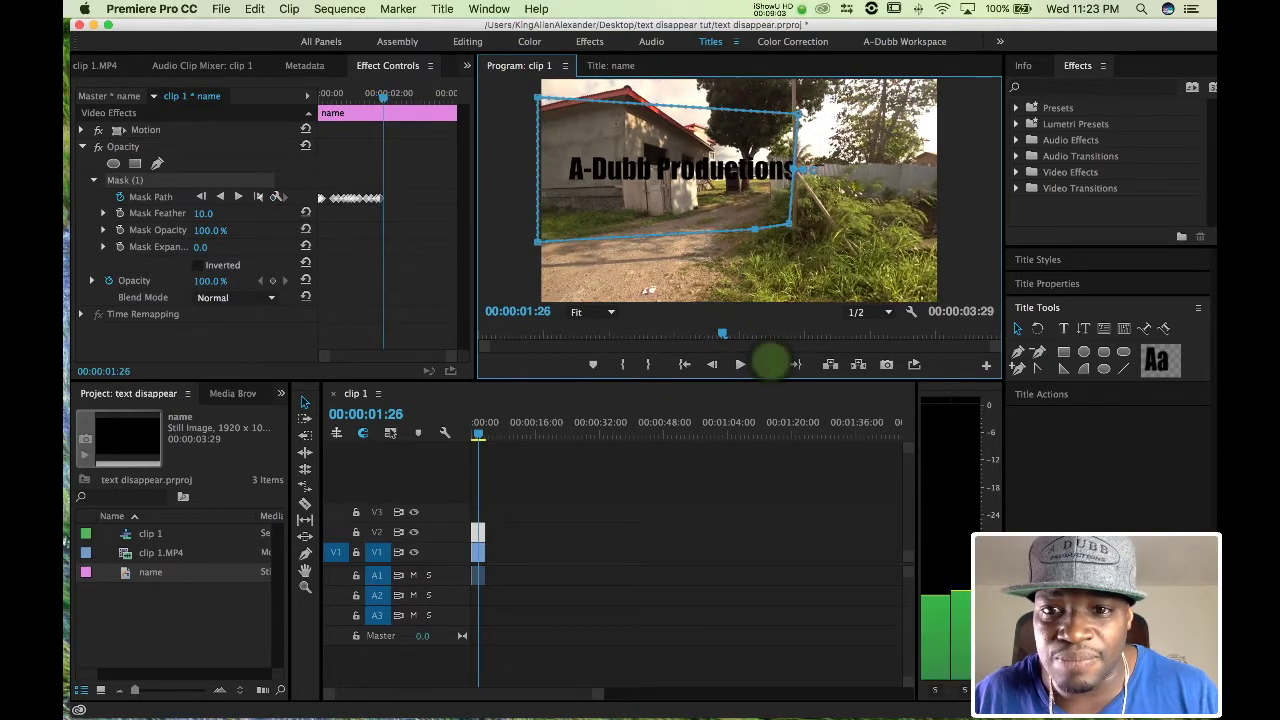
left_click_drag(744, 205, 782, 222)
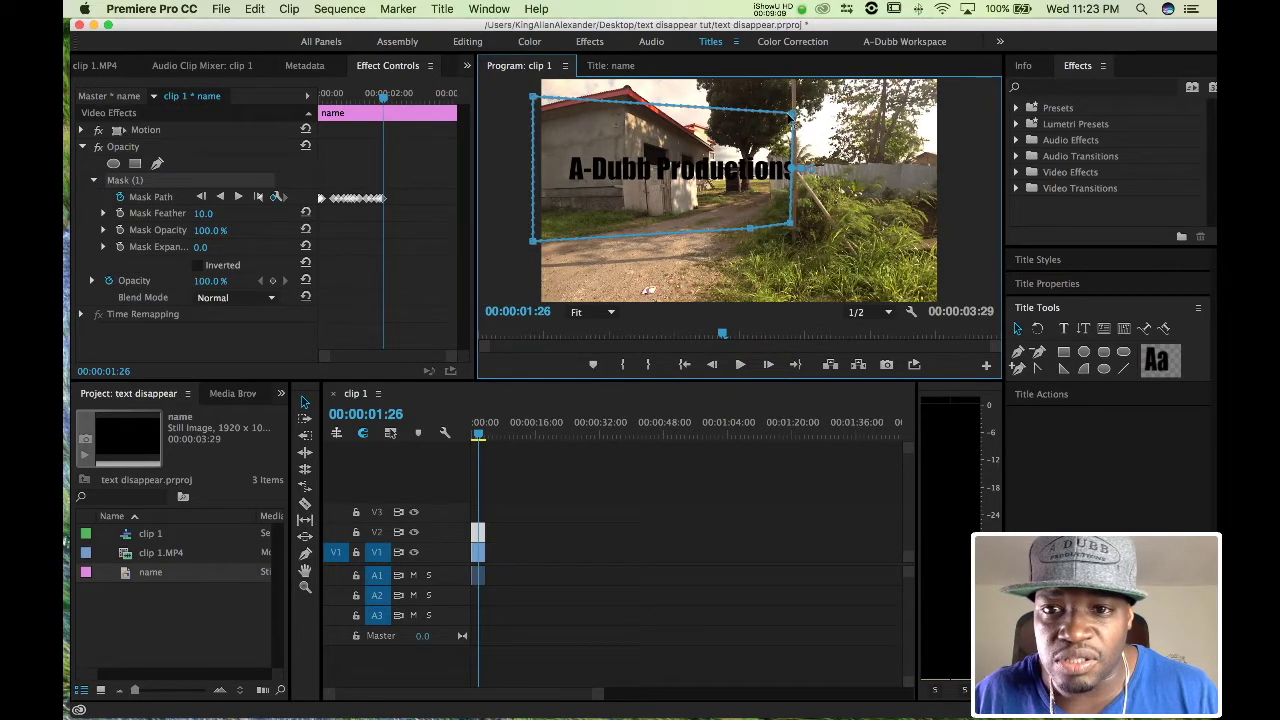
left_click_drag(796, 118, 790, 114)
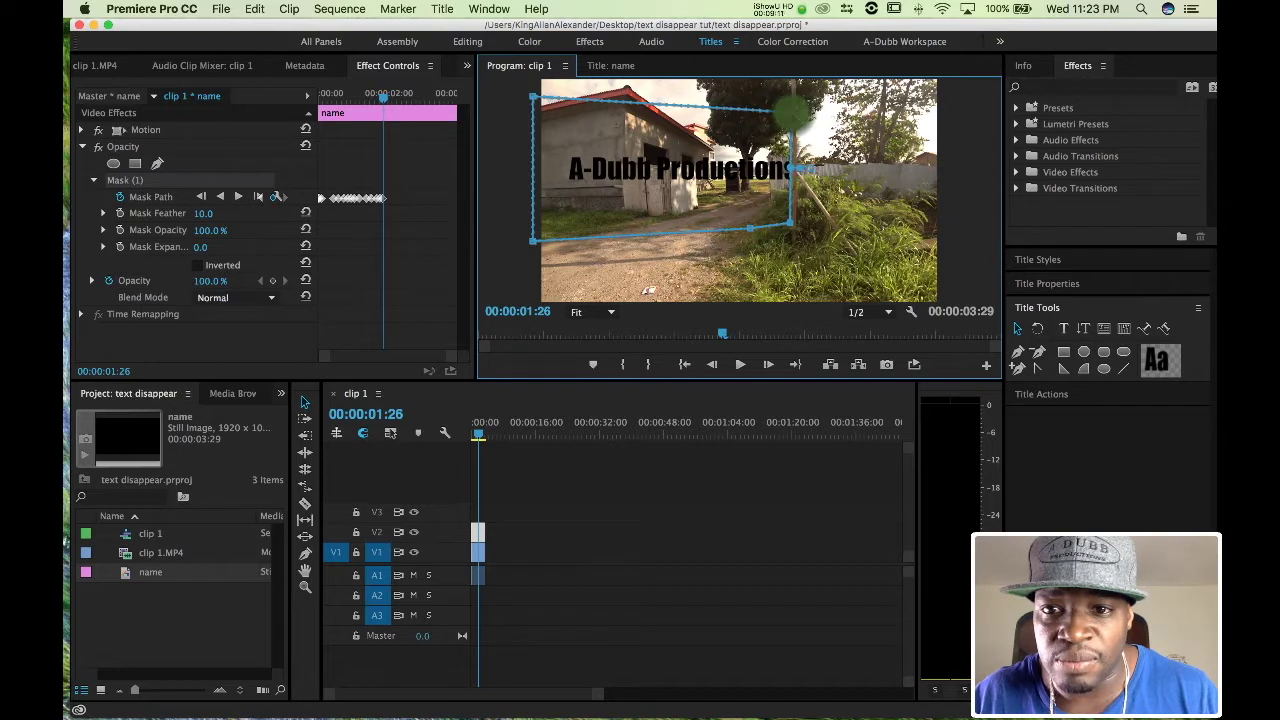
Shift the mask left to the pole at 00:00:01:28, ending on that Mask Path keyframe
left_click(767, 365)
left_click(767, 365)
left_click_drag(741, 206, 738, 203)
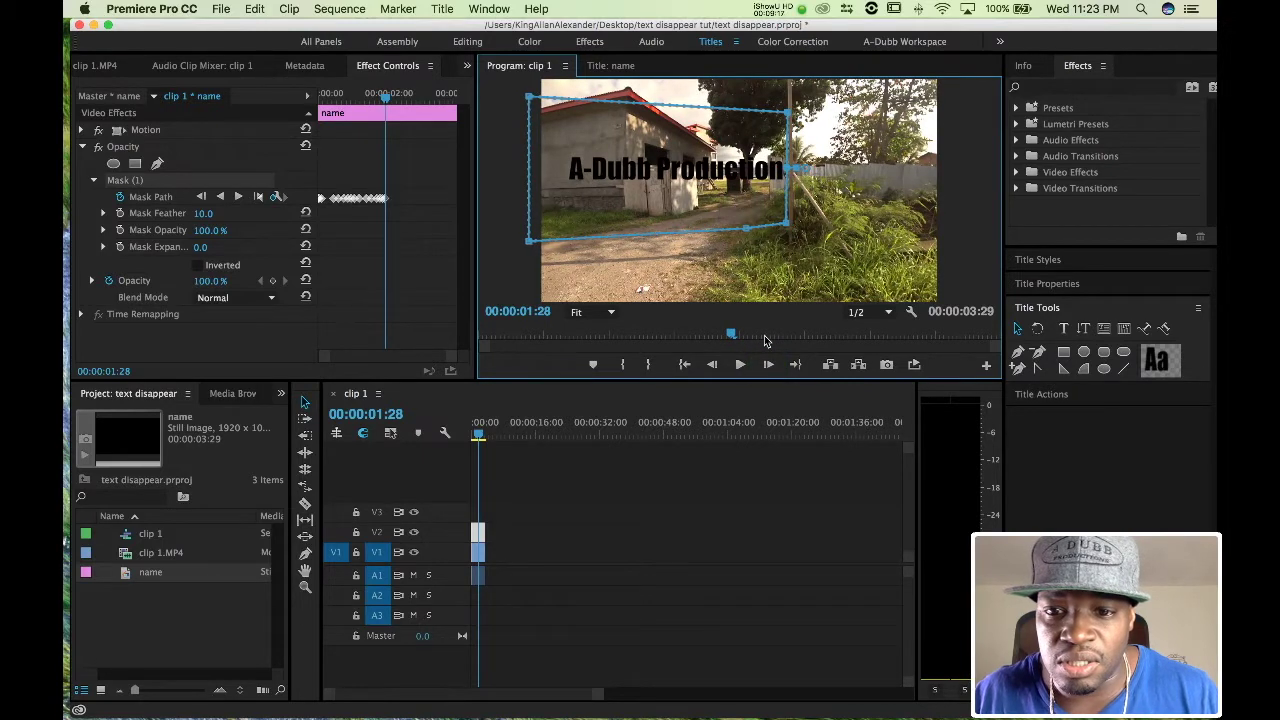
left_click(792, 365)
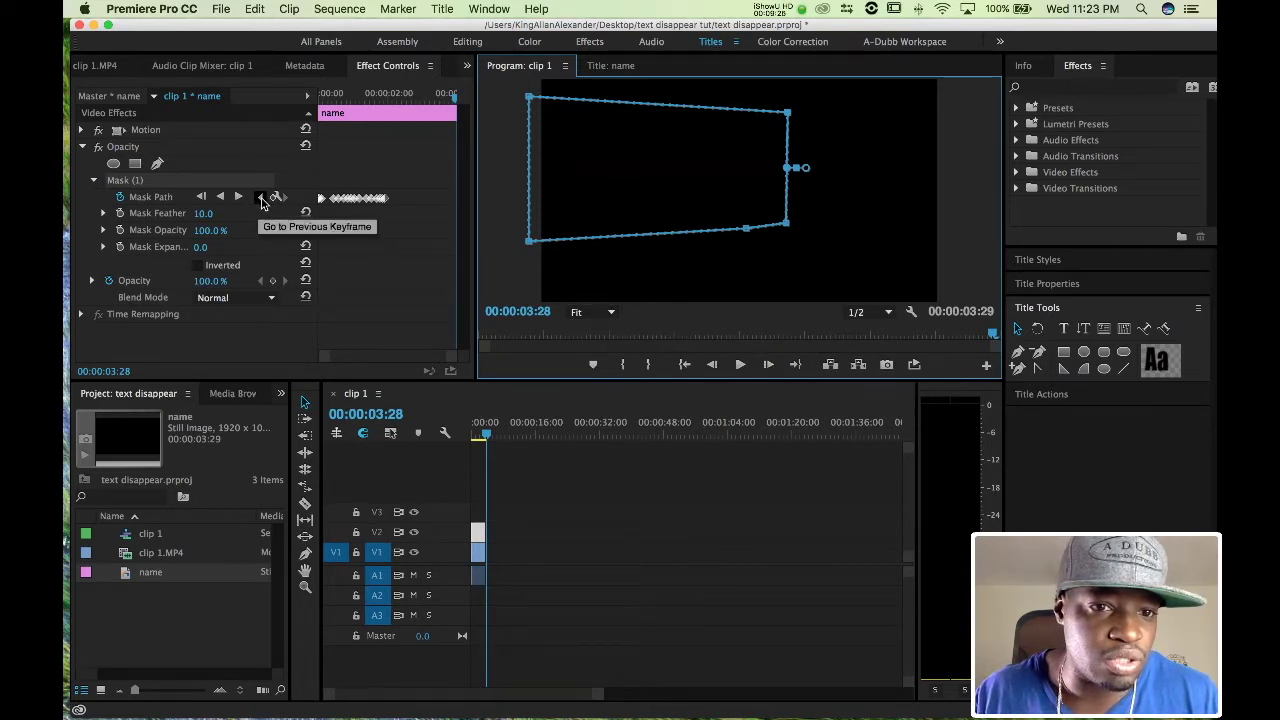
left_click(261, 198)
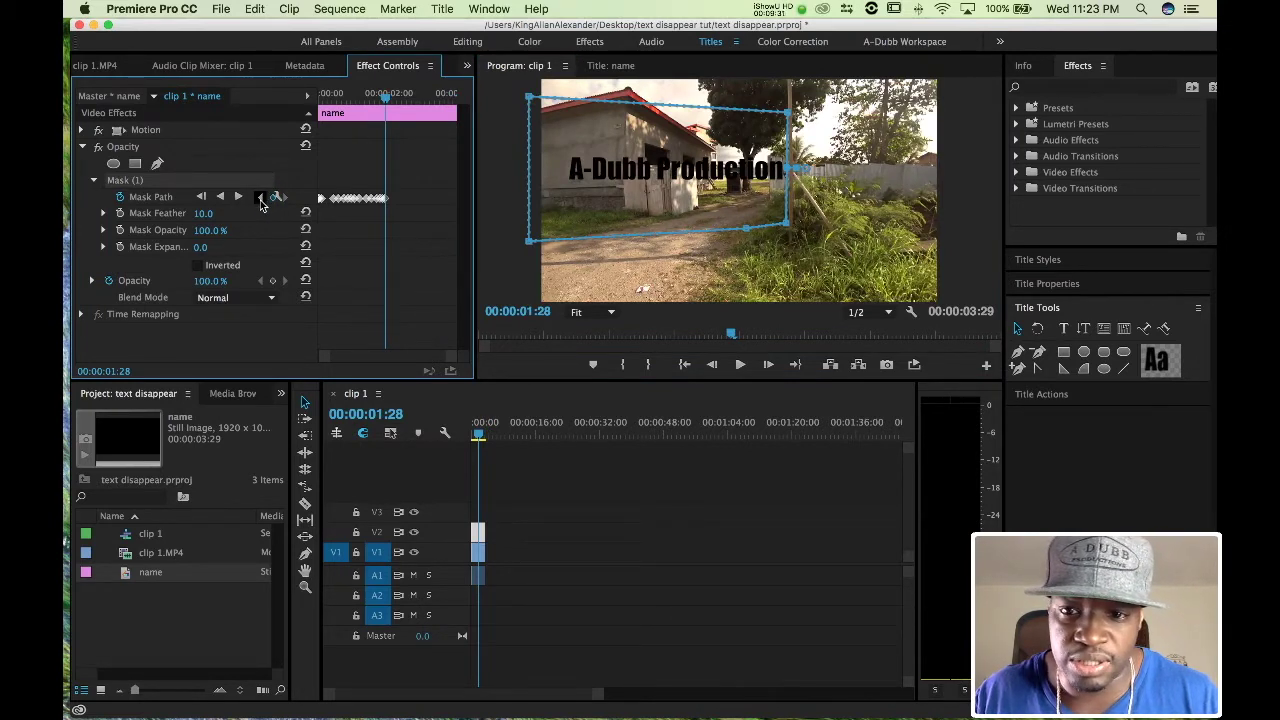
Step from 00:00:01:29 to 00:00:02:03, shifting the mask left to keep its right edge on the pole
left_click(767, 365)
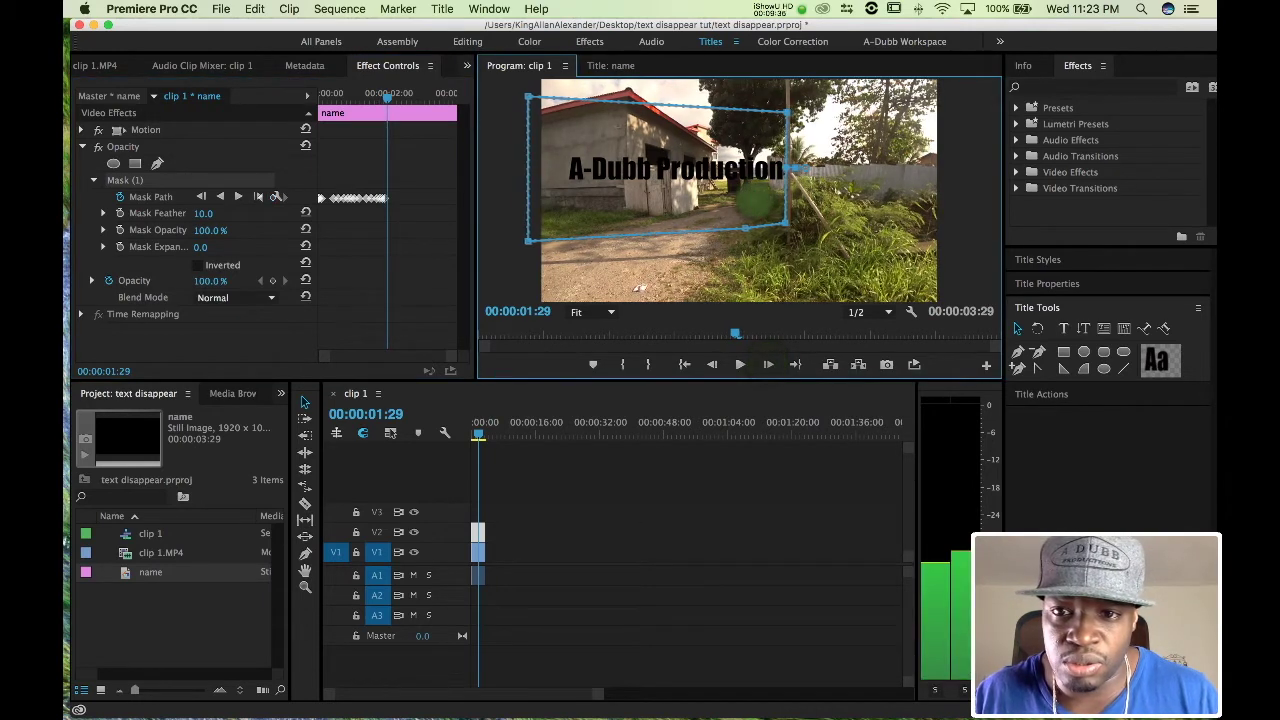
left_click(768, 365)
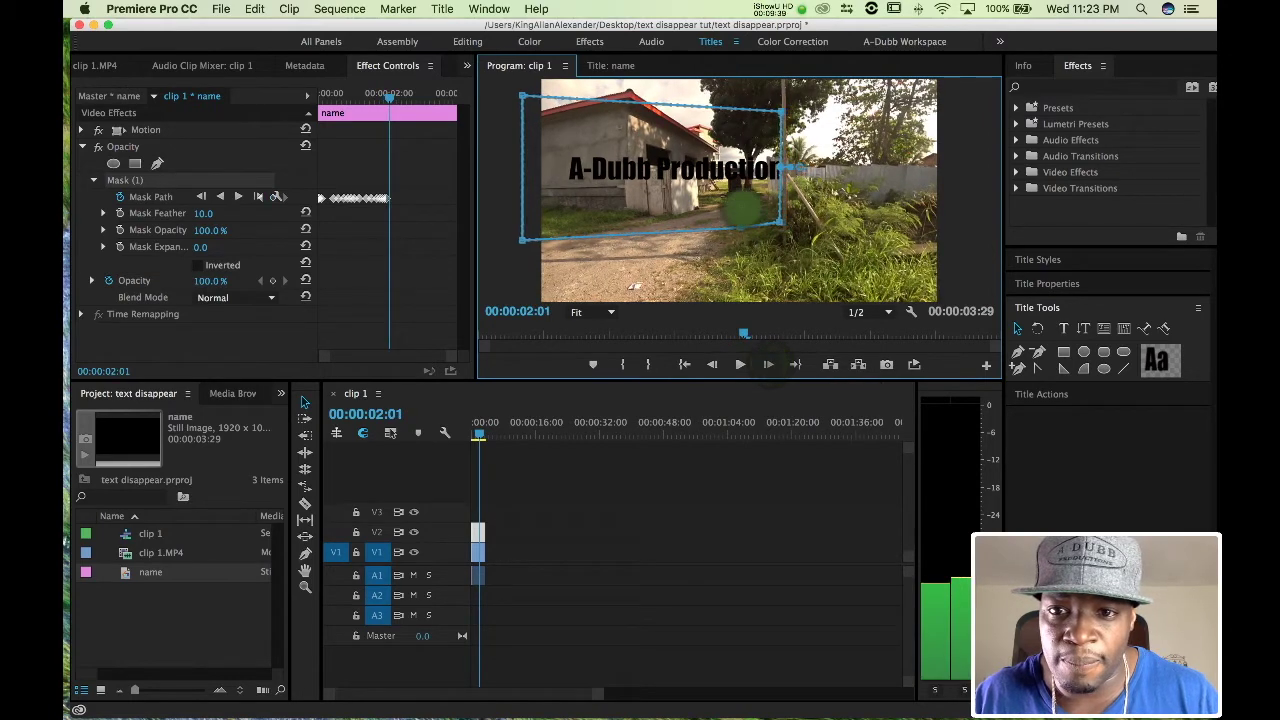
left_click(768, 365)
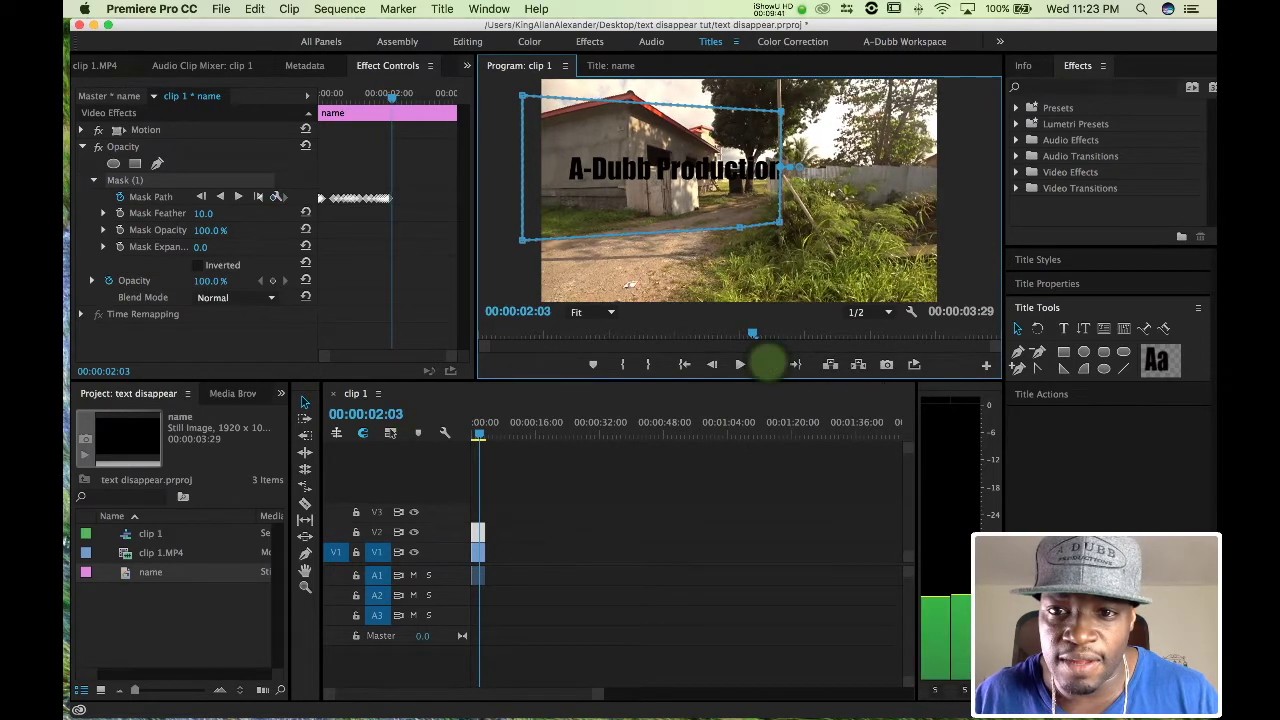
left_click_drag(733, 198, 730, 198)
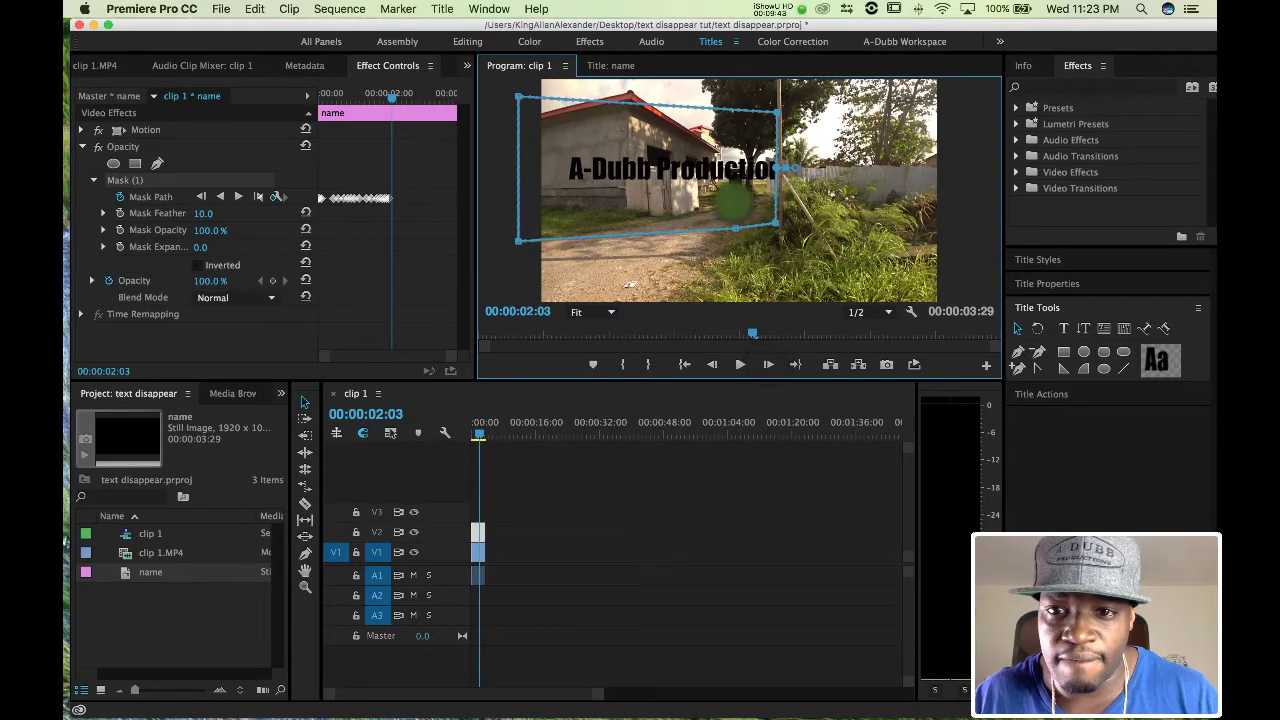
At 00:00:02:05, move the mask left to the pole and fine-tune its lower-right corner
left_click(766, 364)
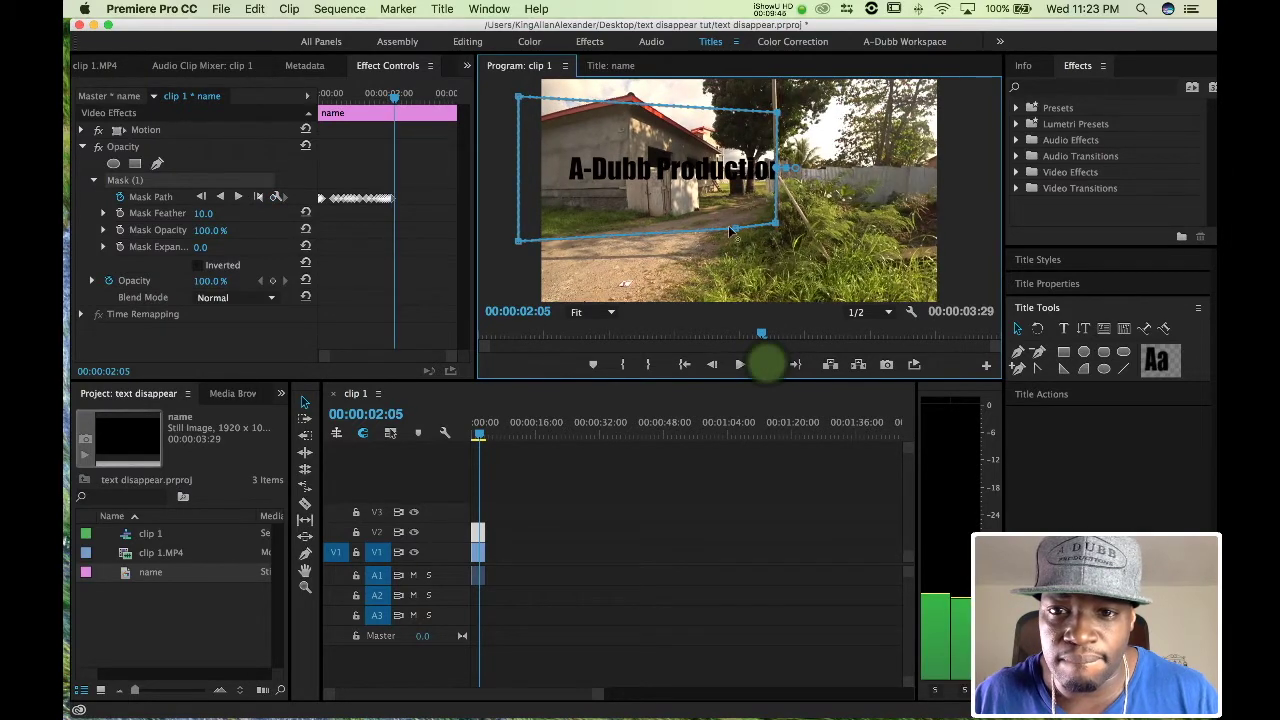
left_click_drag(720, 213, 715, 213)
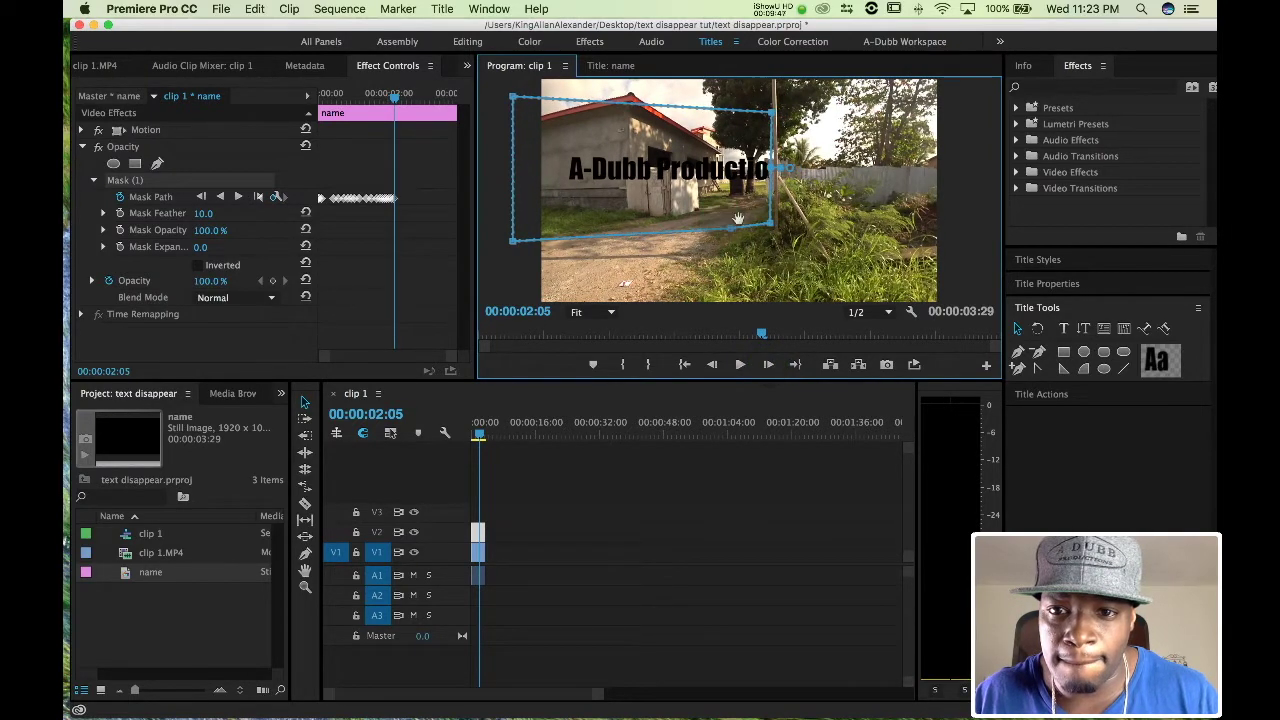
left_click(768, 227)
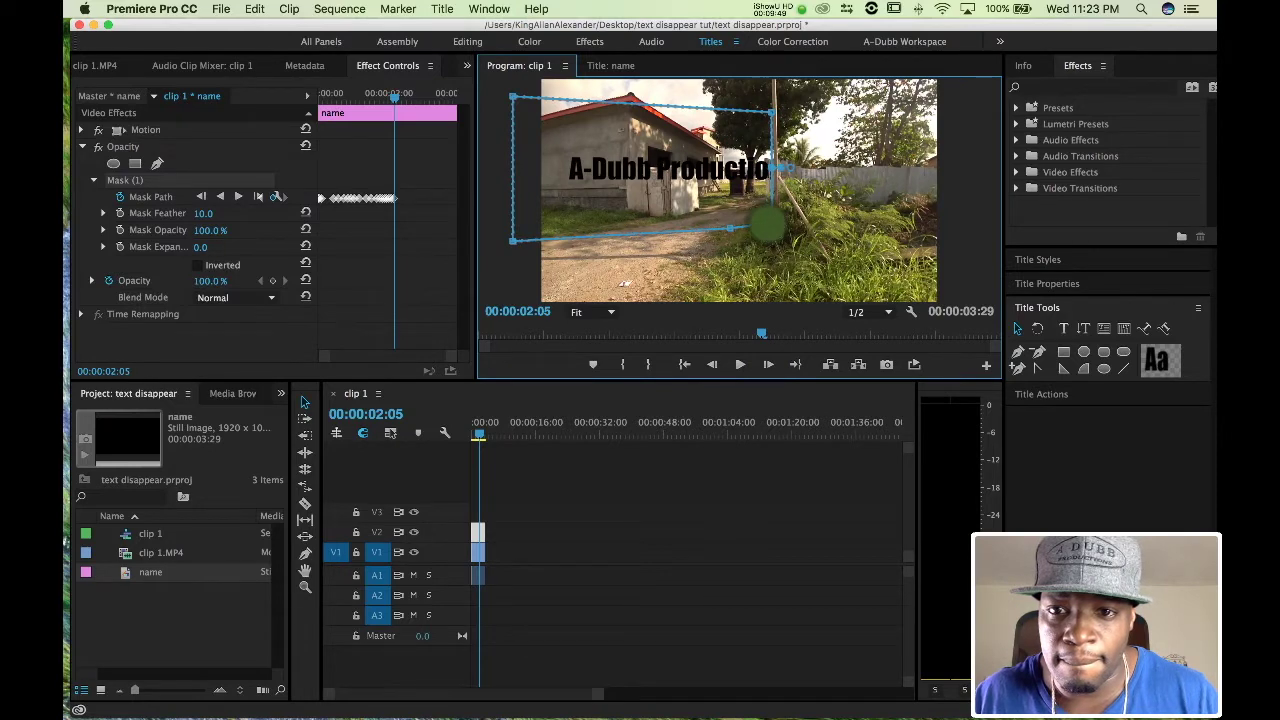
Reposition the mask leftward at 00:00:02:08, 00:00:02:09 and 00:00:02:10 so its right edge follows the pole
left_click(768, 364)
left_click(768, 364)
left_click(768, 364)
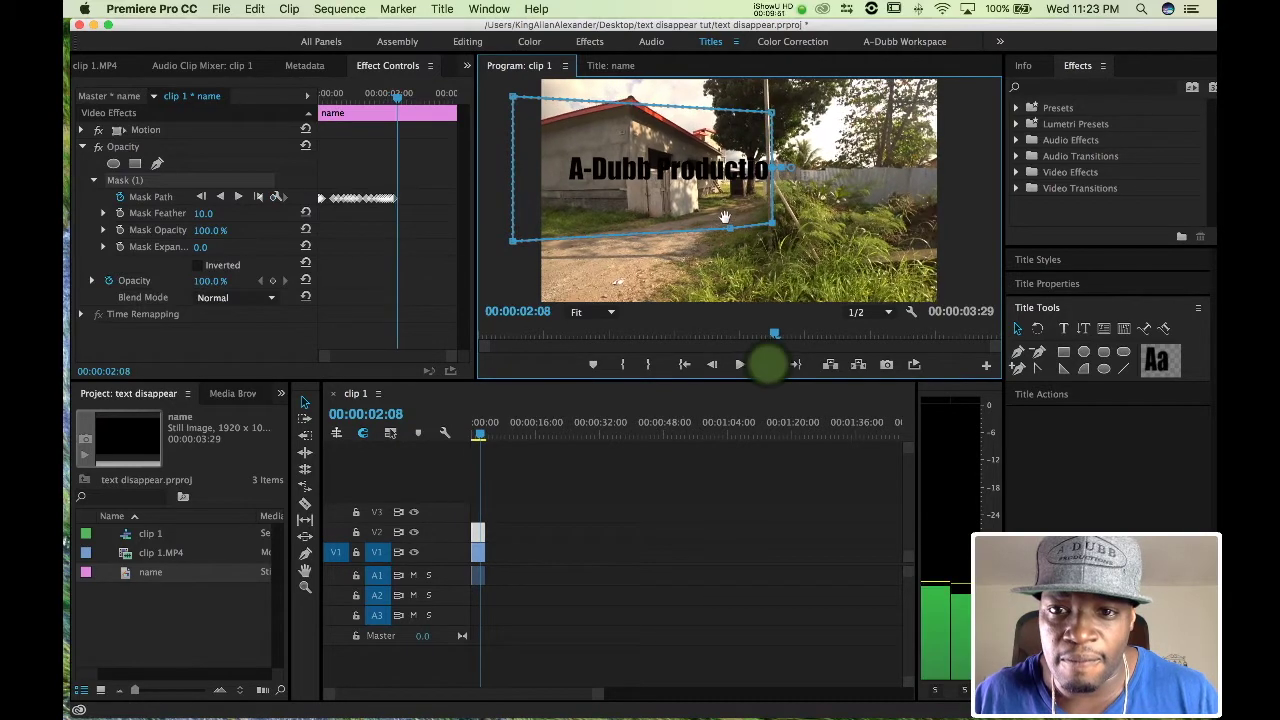
left_click_drag(725, 217, 717, 211)
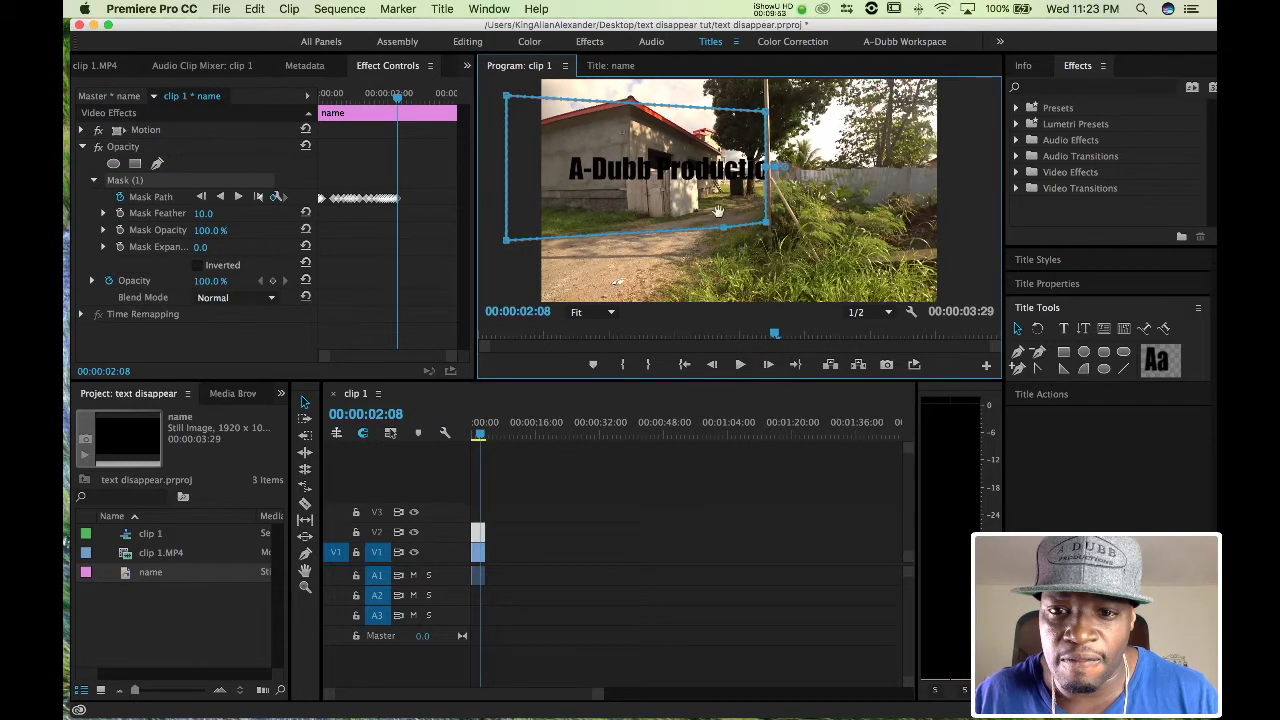
left_click(768, 366)
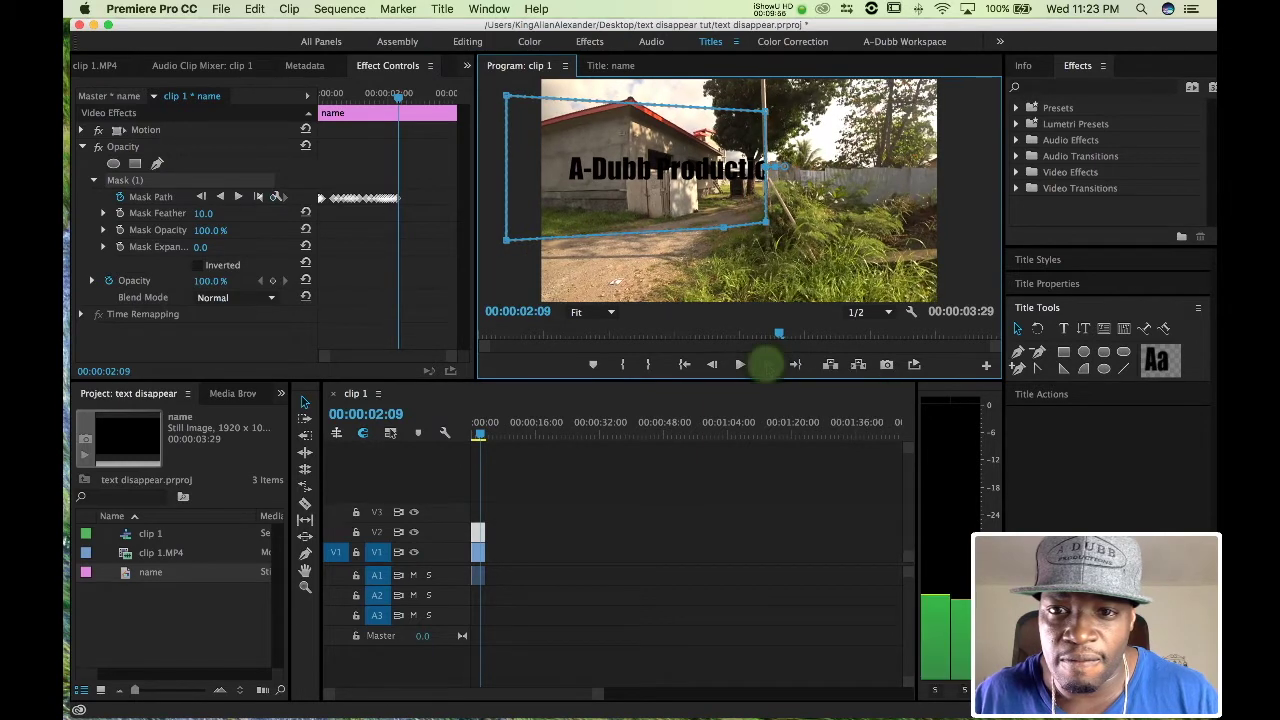
left_click_drag(697, 207, 704, 213)
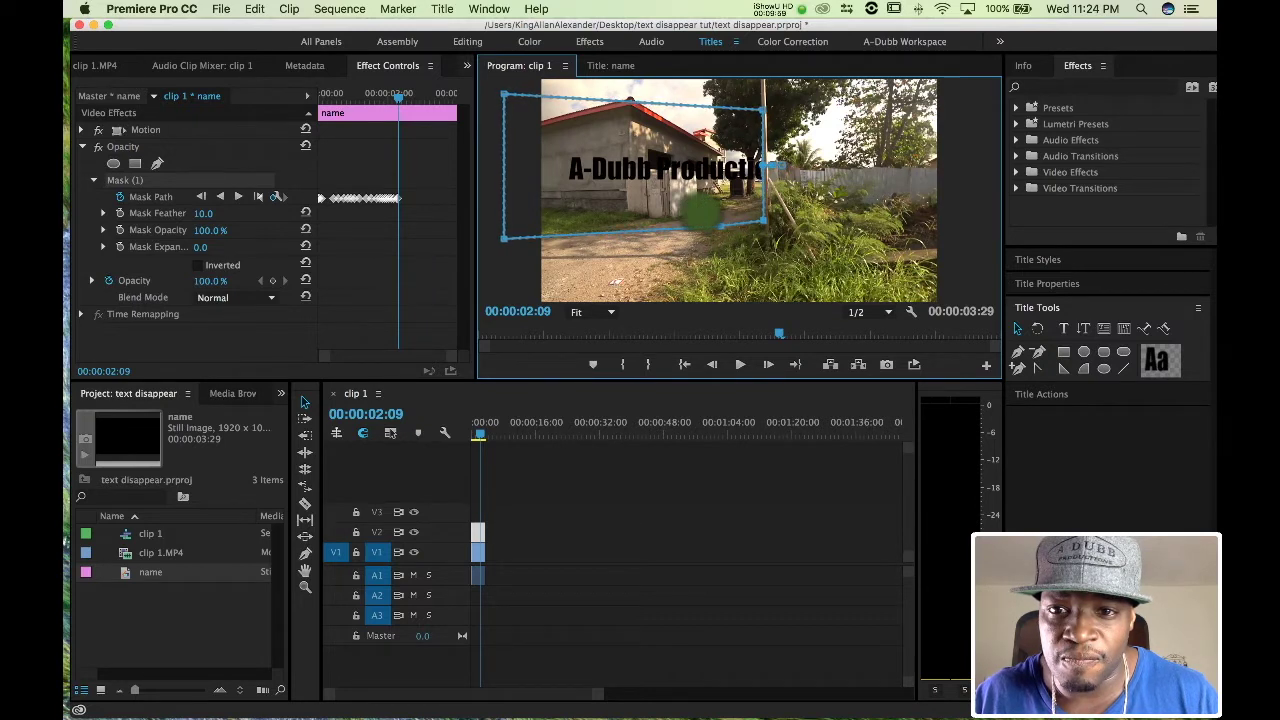
left_click(768, 366)
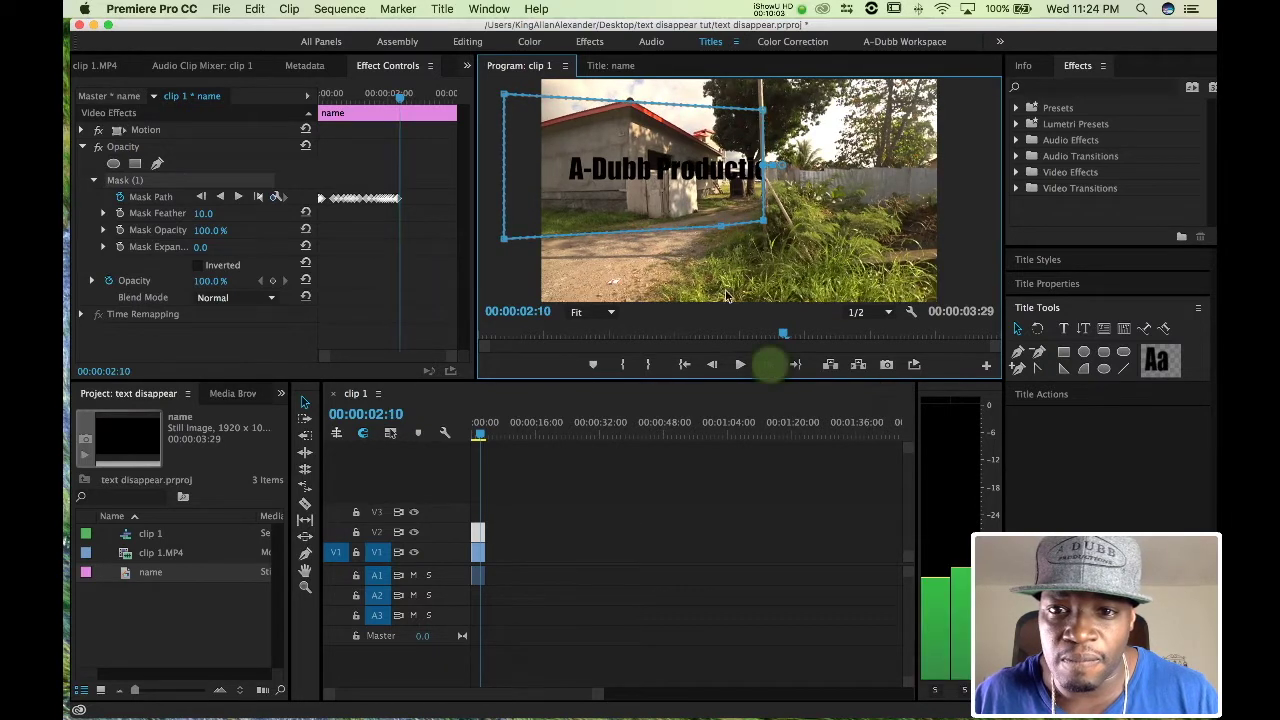
left_click_drag(708, 206, 705, 206)
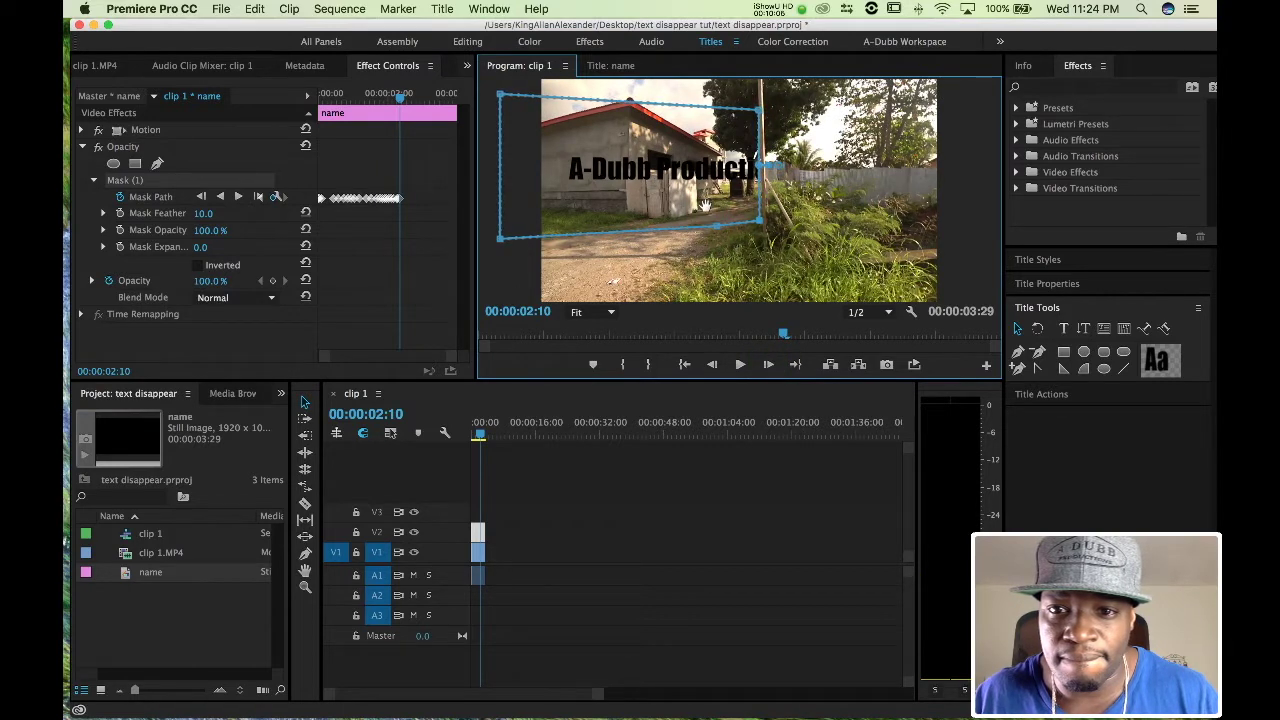
Nudge the mask left frame by frame at 00:00:02:11, 00:00:02:12 and 00:00:02:13 to track the pole
left_click(768, 364)
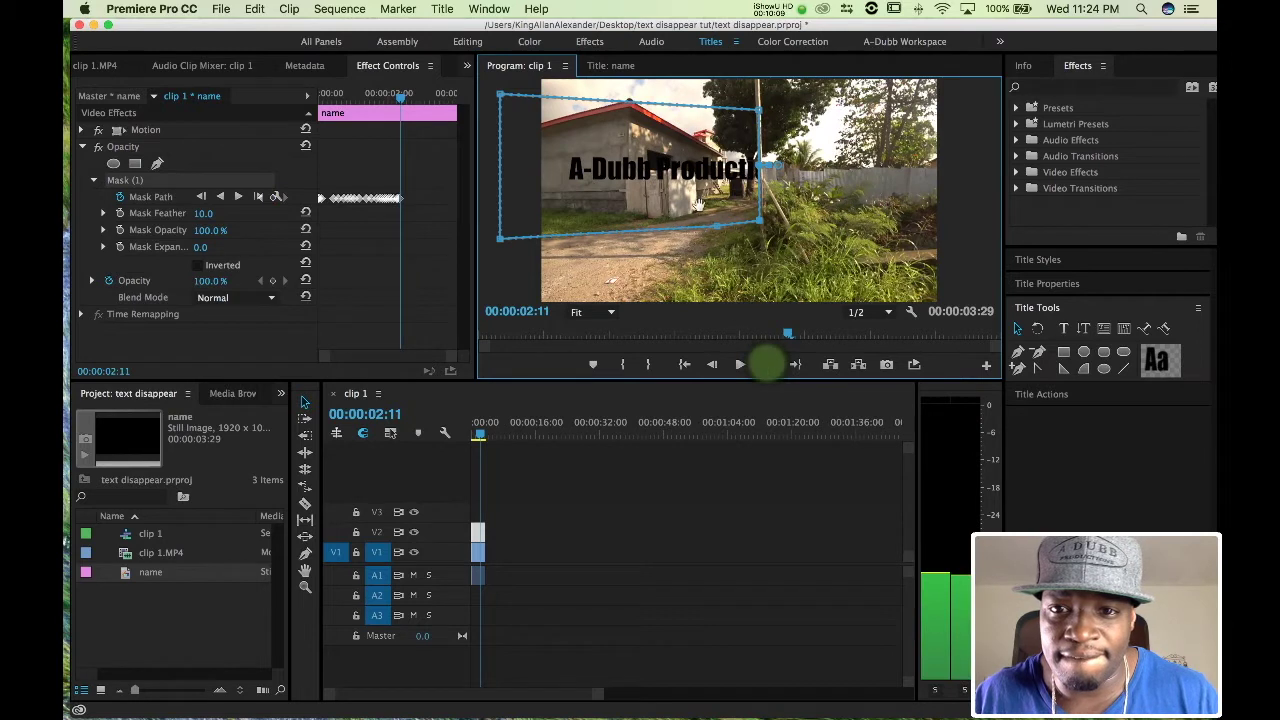
left_click(695, 208)
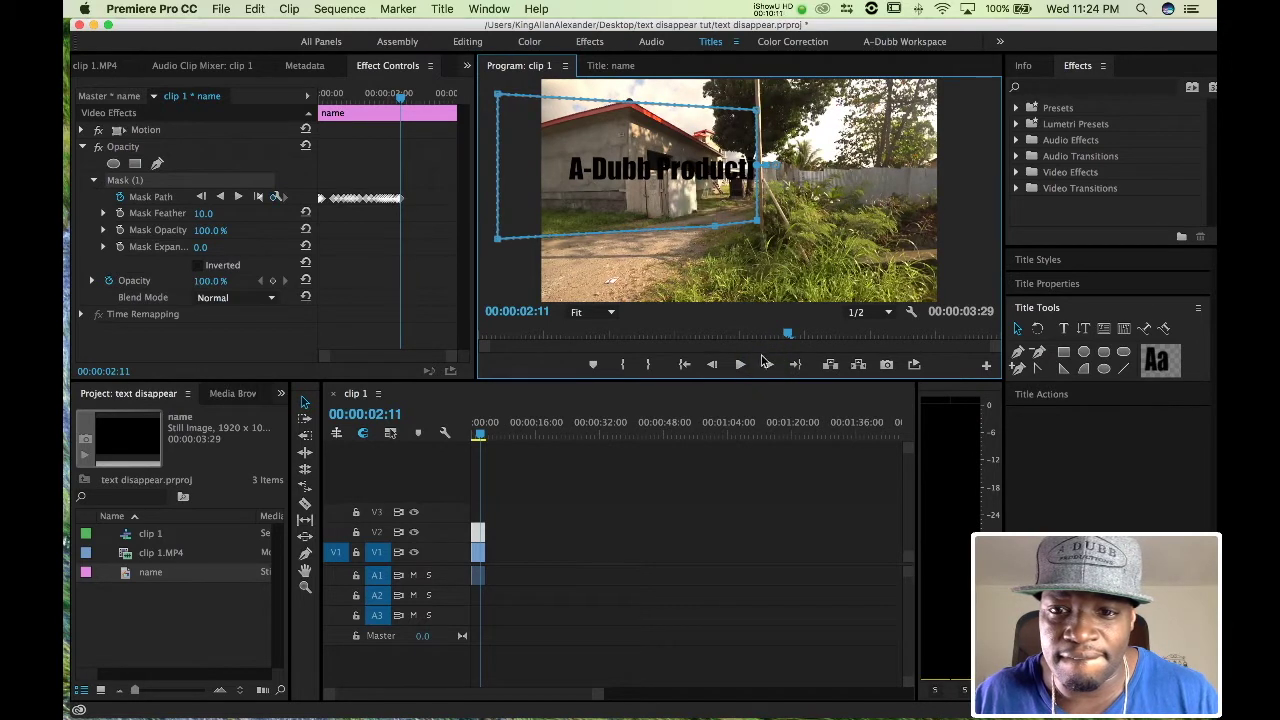
left_click(765, 362)
left_click(705, 198)
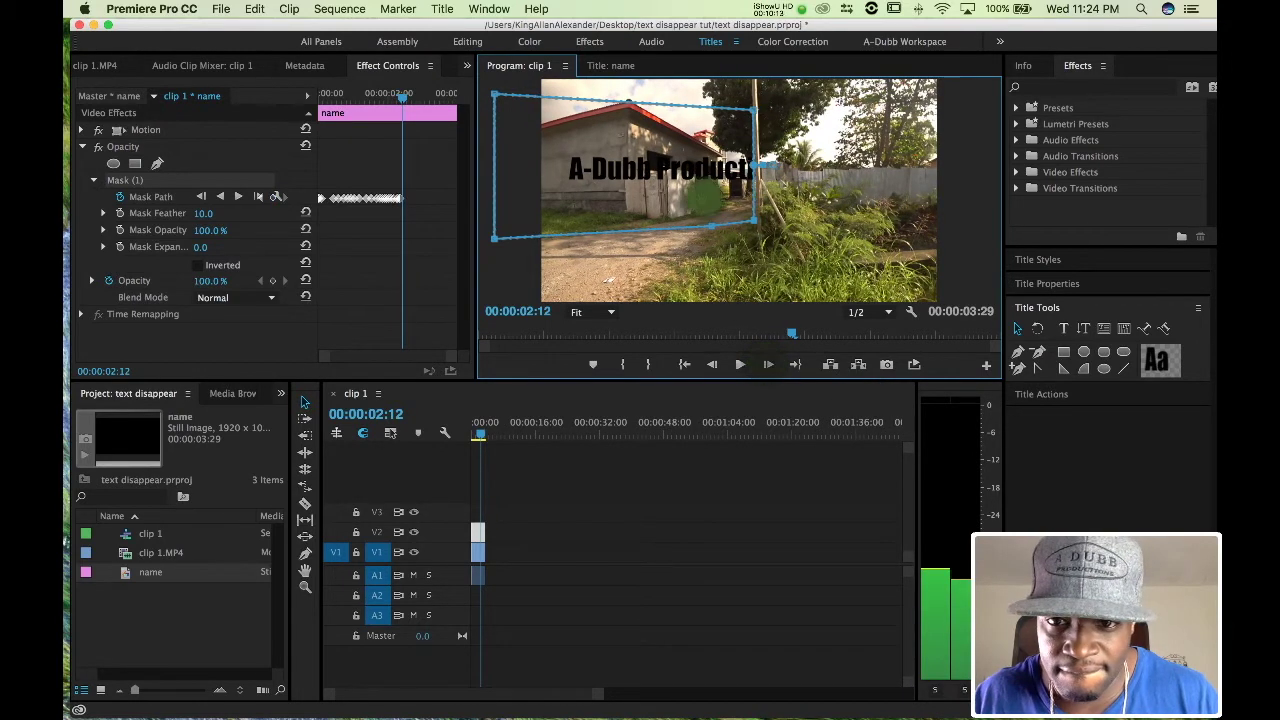
left_click(768, 364)
left_click(700, 187)
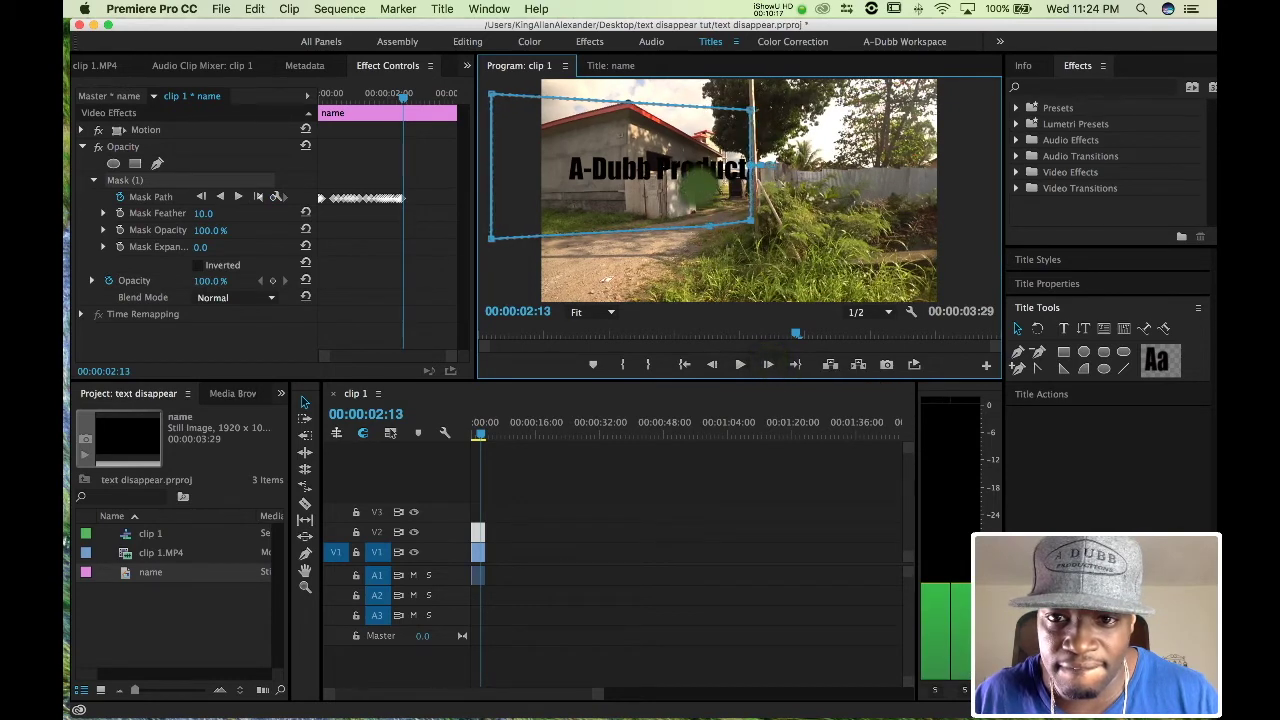
Keep the mask's right edge on the pole by repositioning the mask at each adjusted frame from 00:00:02:15 to 00:00:02:18
double_click(768, 364)
left_click_drag(684, 200, 680, 196)
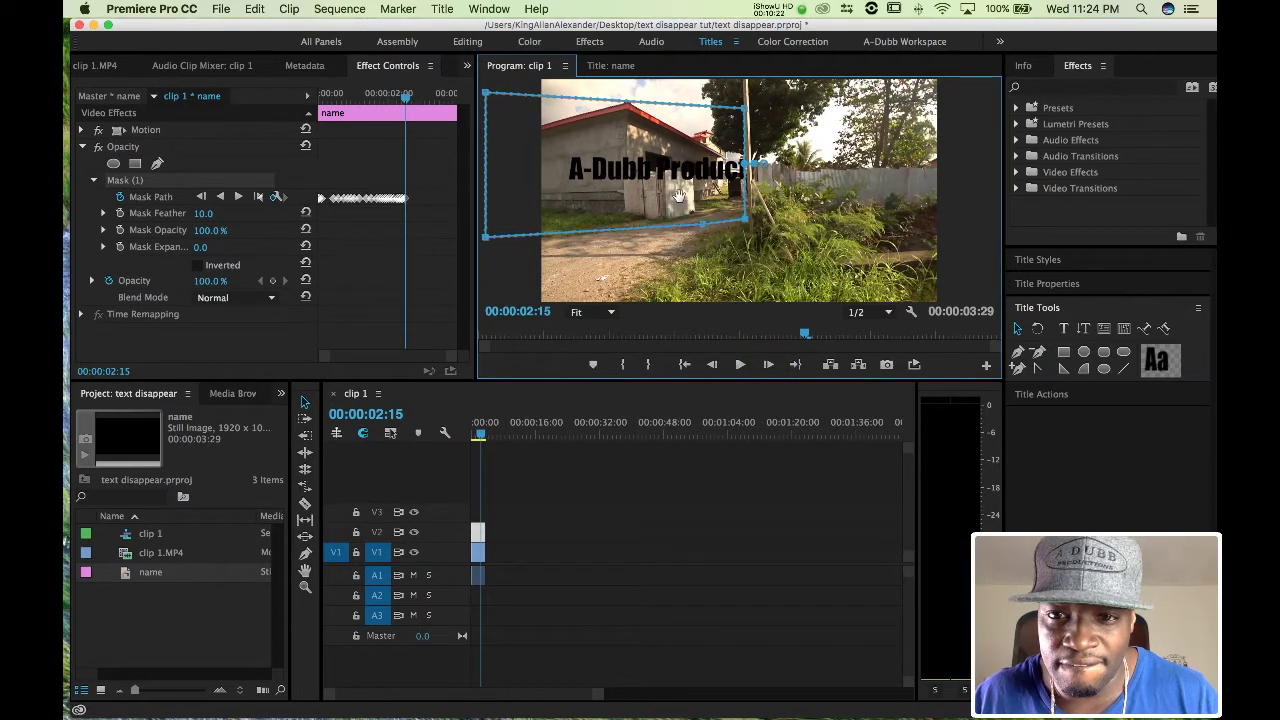
left_click(768, 366)
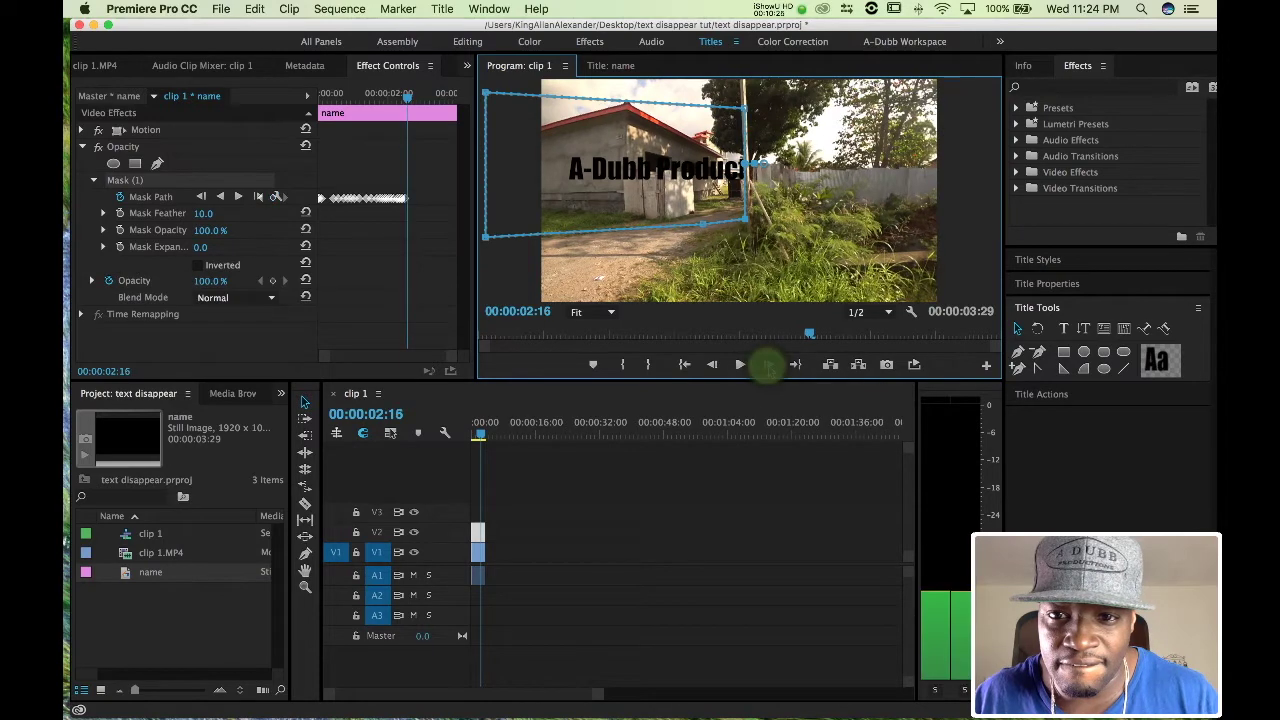
left_click(682, 207)
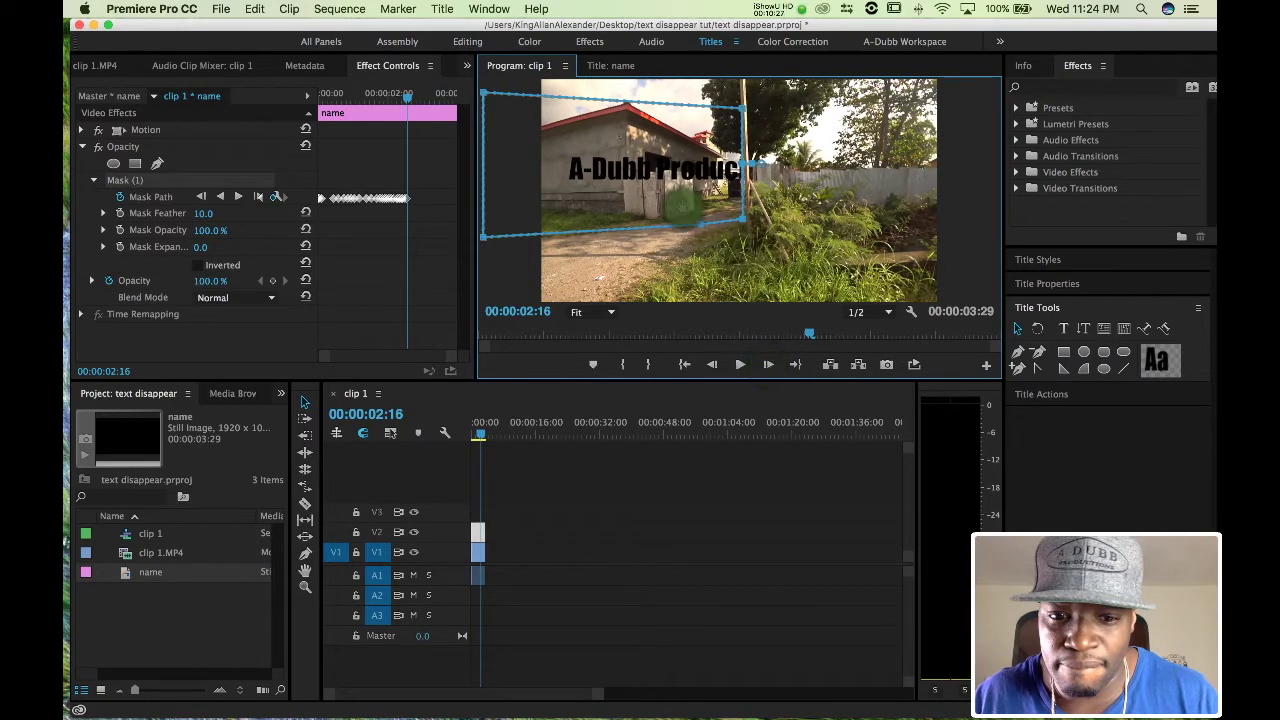
left_click(768, 366)
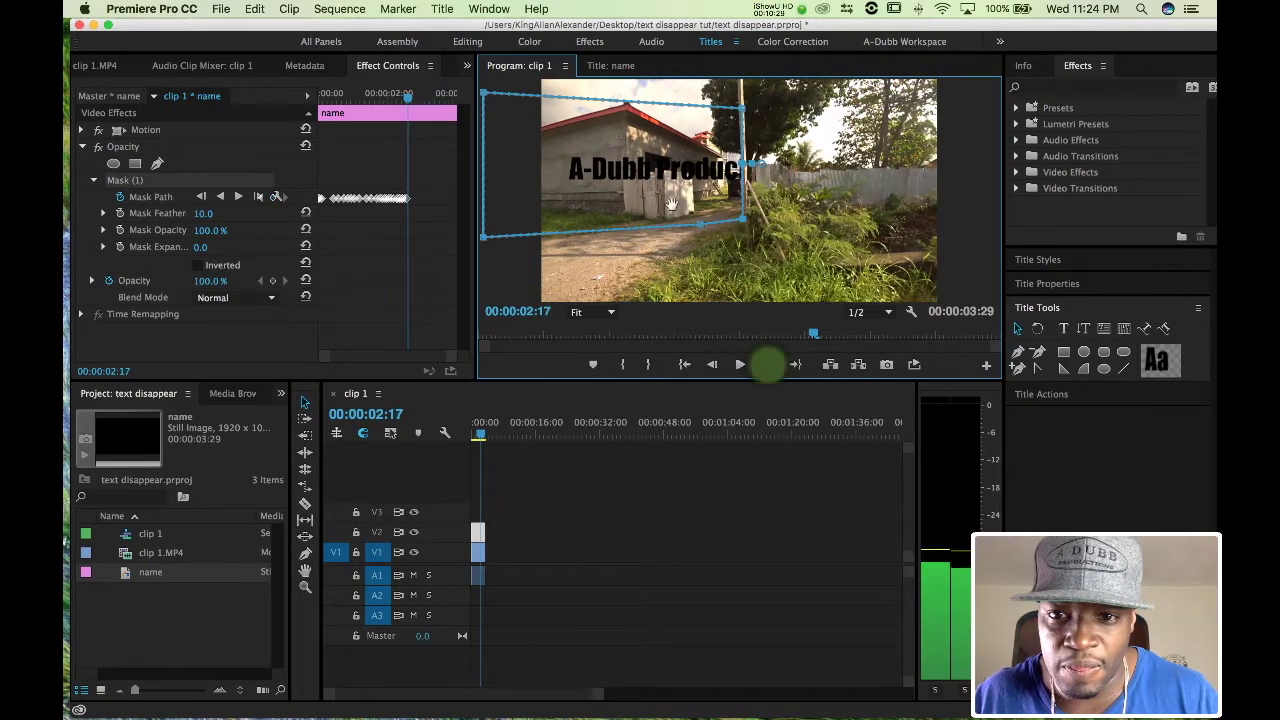
left_click(670, 192)
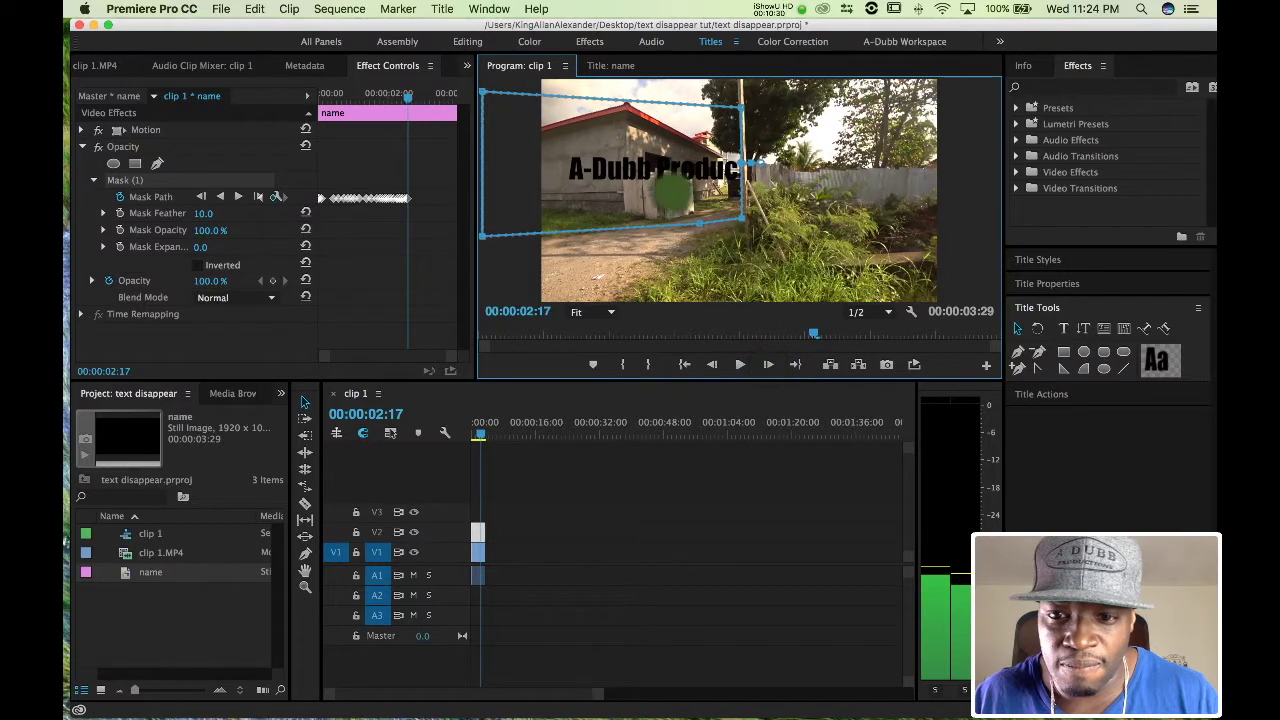
left_click(767, 365)
left_click_drag(681, 203, 676, 199)
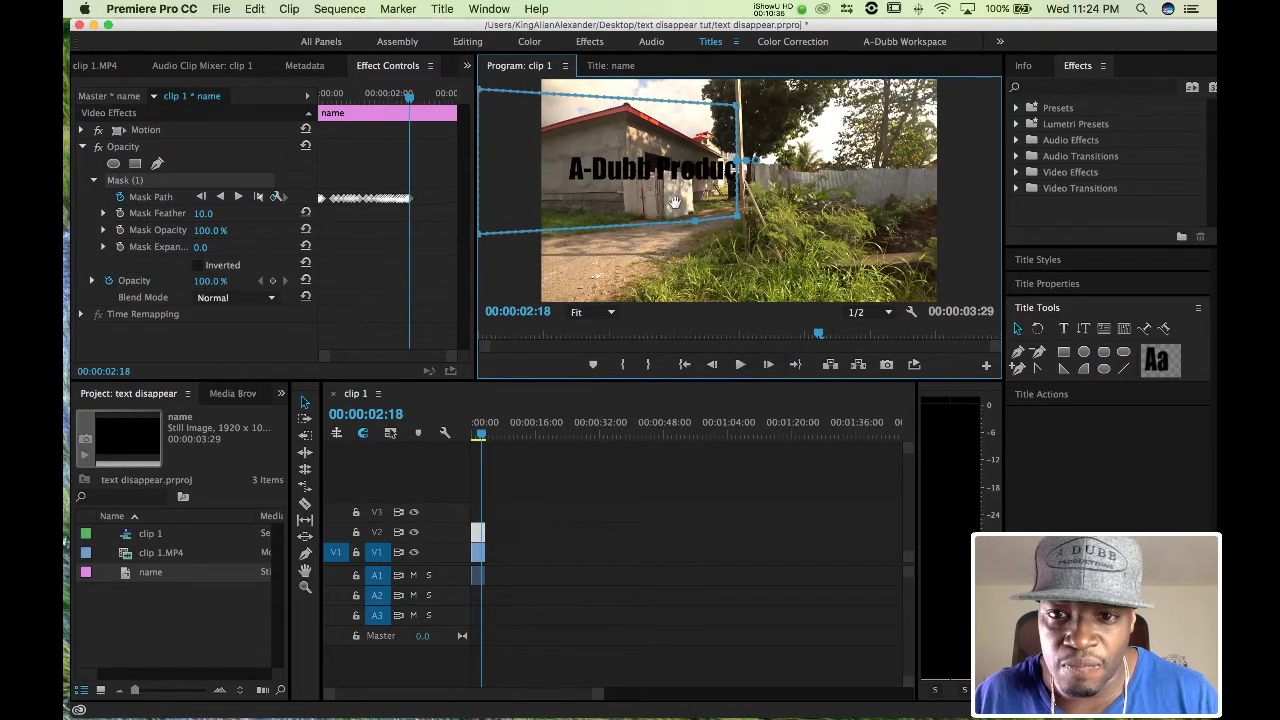
Continue frame by frame from 00:00:02:19 to 00:00:02:21, shifting the mask left to stay aligned with the pole
left_click(767, 364)
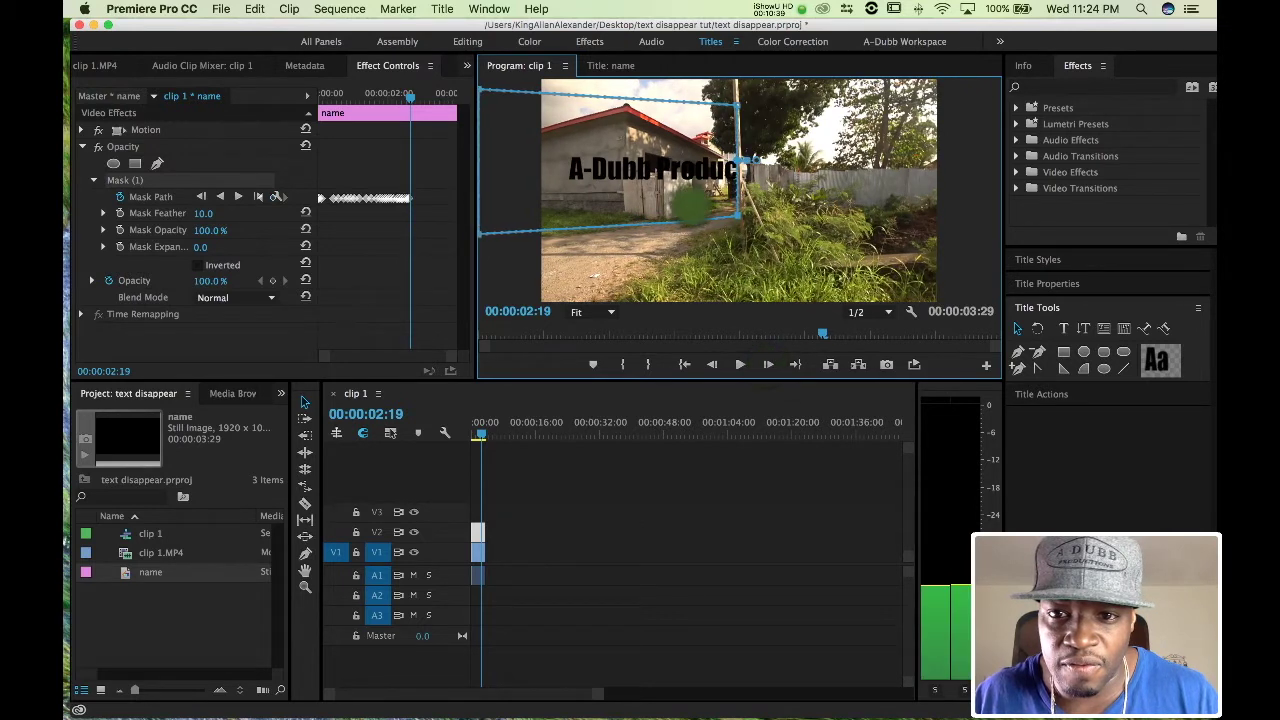
left_click(767, 364)
left_click(702, 195)
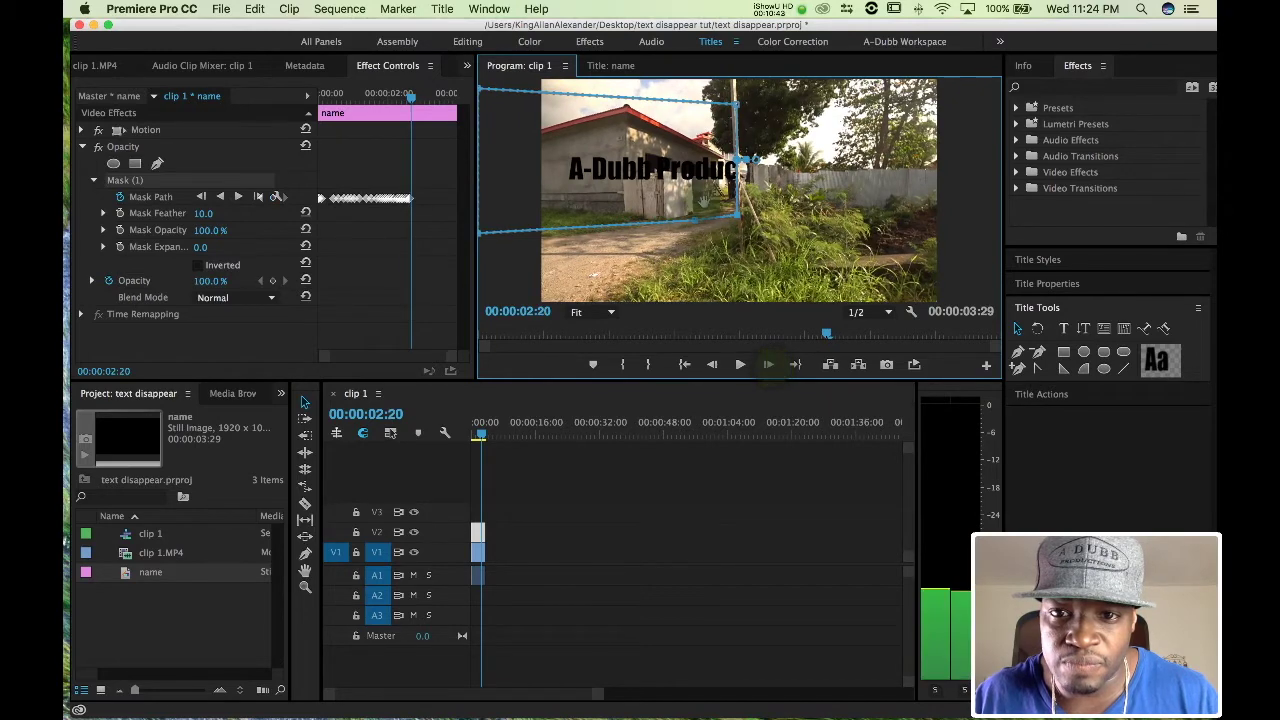
left_click(767, 364)
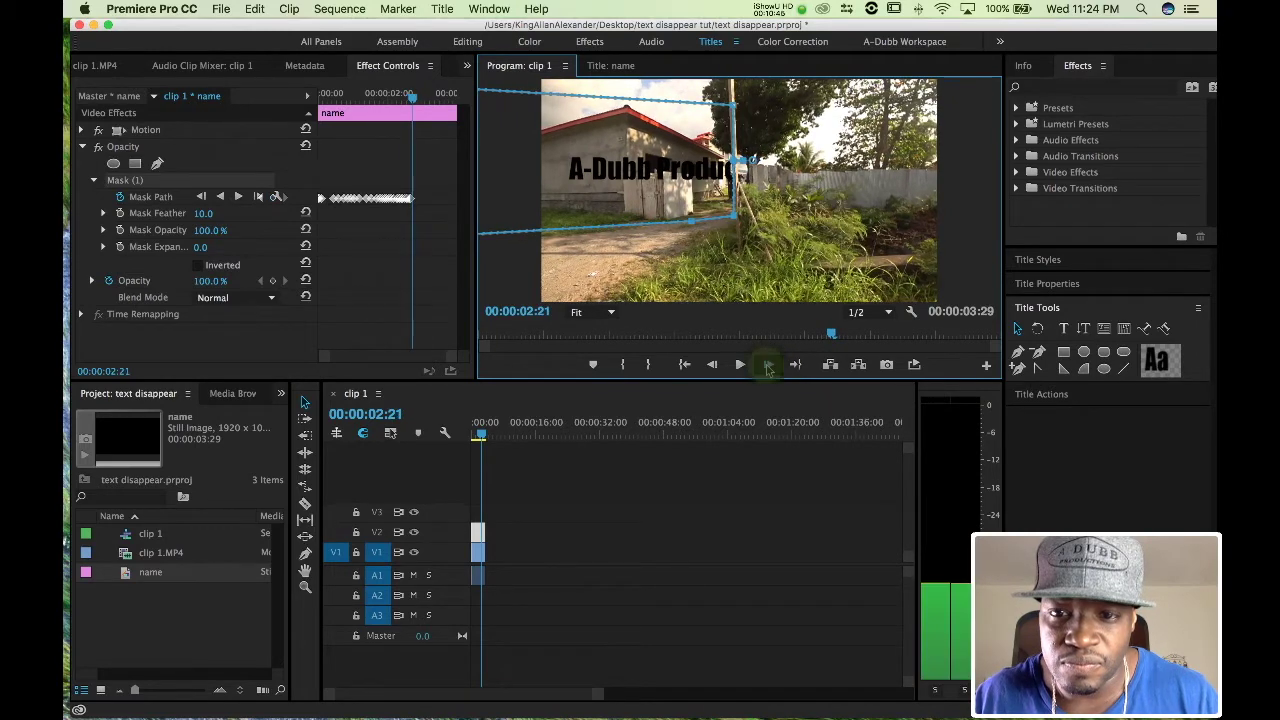
left_click(680, 200)
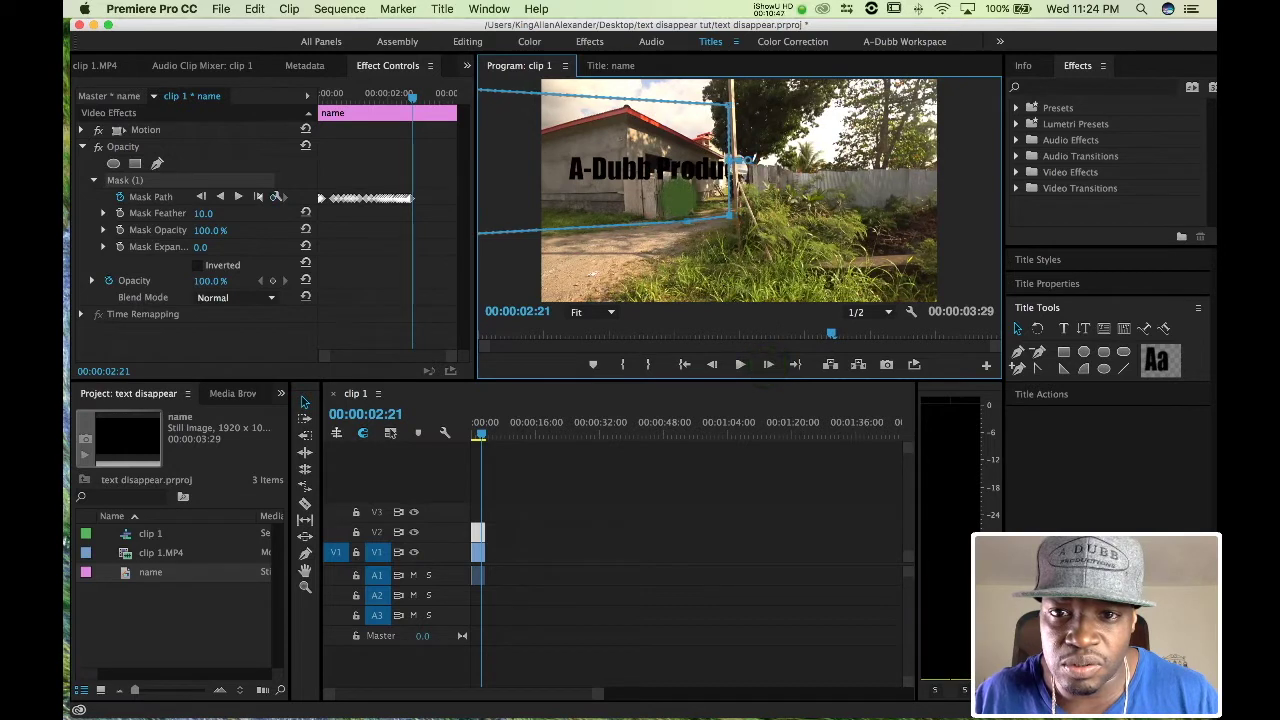
Shift the mask left at 00:00:02:23 and 00:00:02:25 so its right edge stays on the pole
left_click(767, 366)
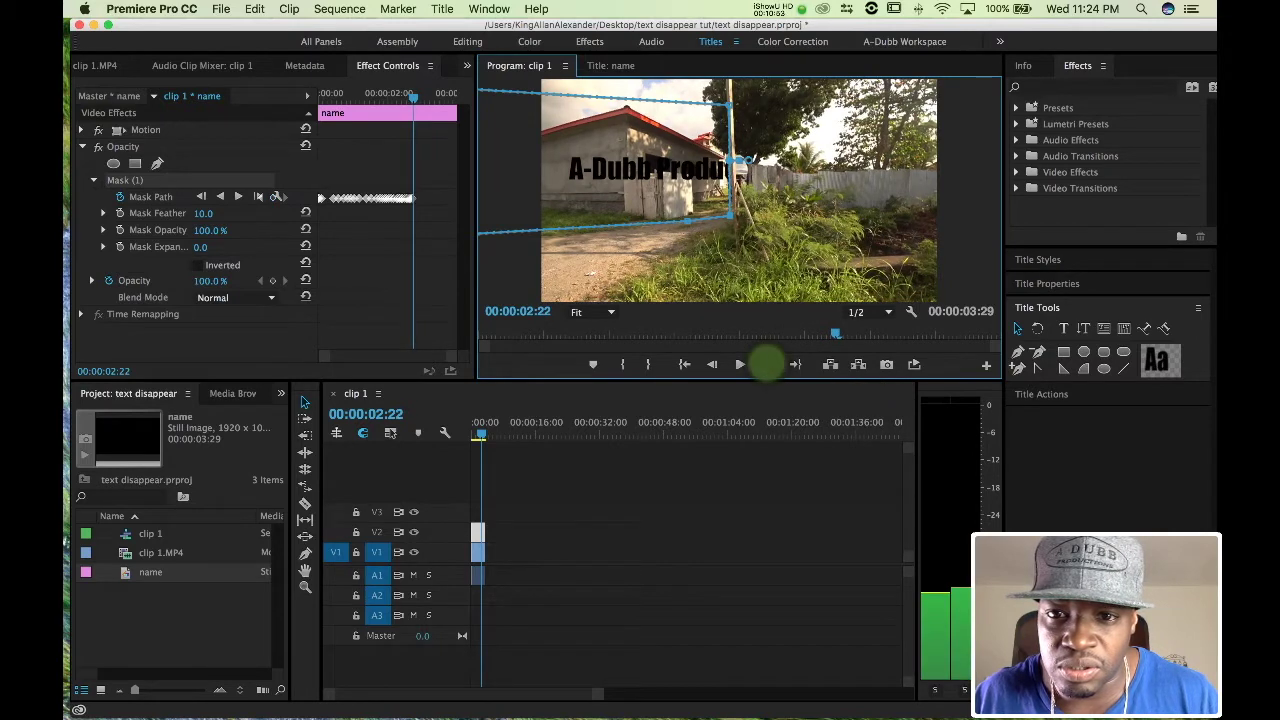
left_click(767, 364)
left_click_drag(684, 197, 680, 195)
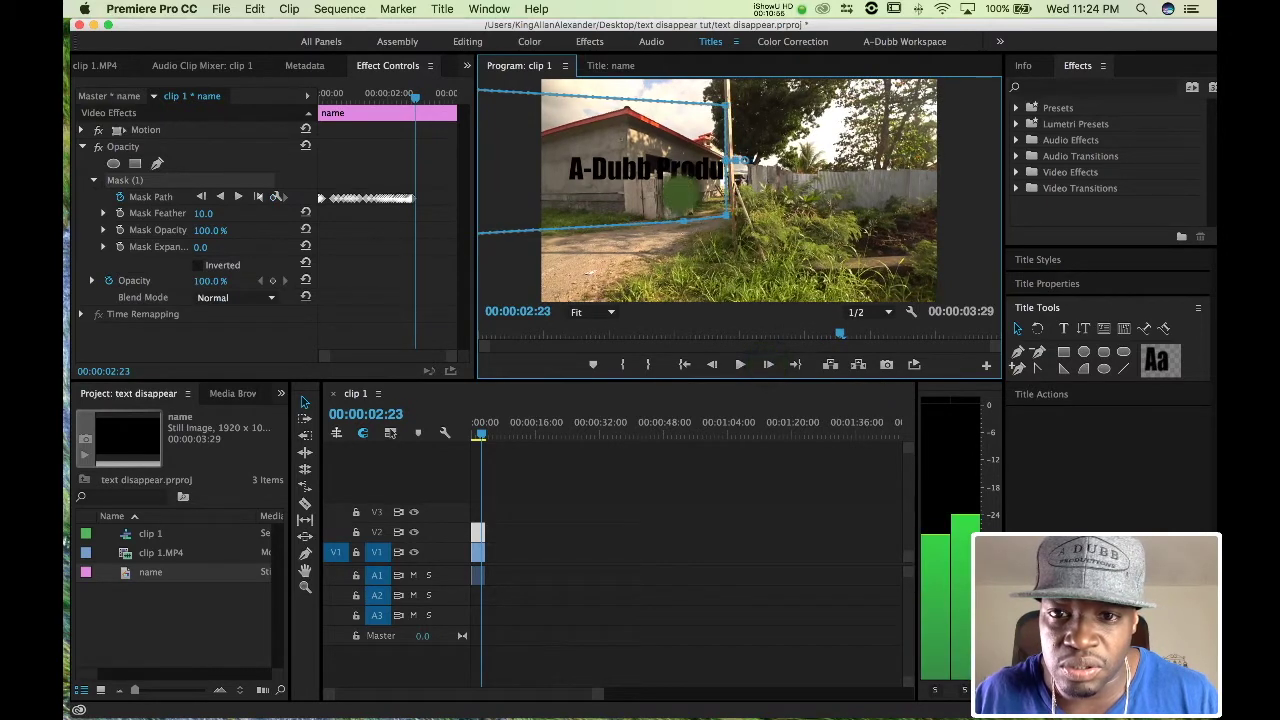
left_click(765, 365)
left_click(763, 364)
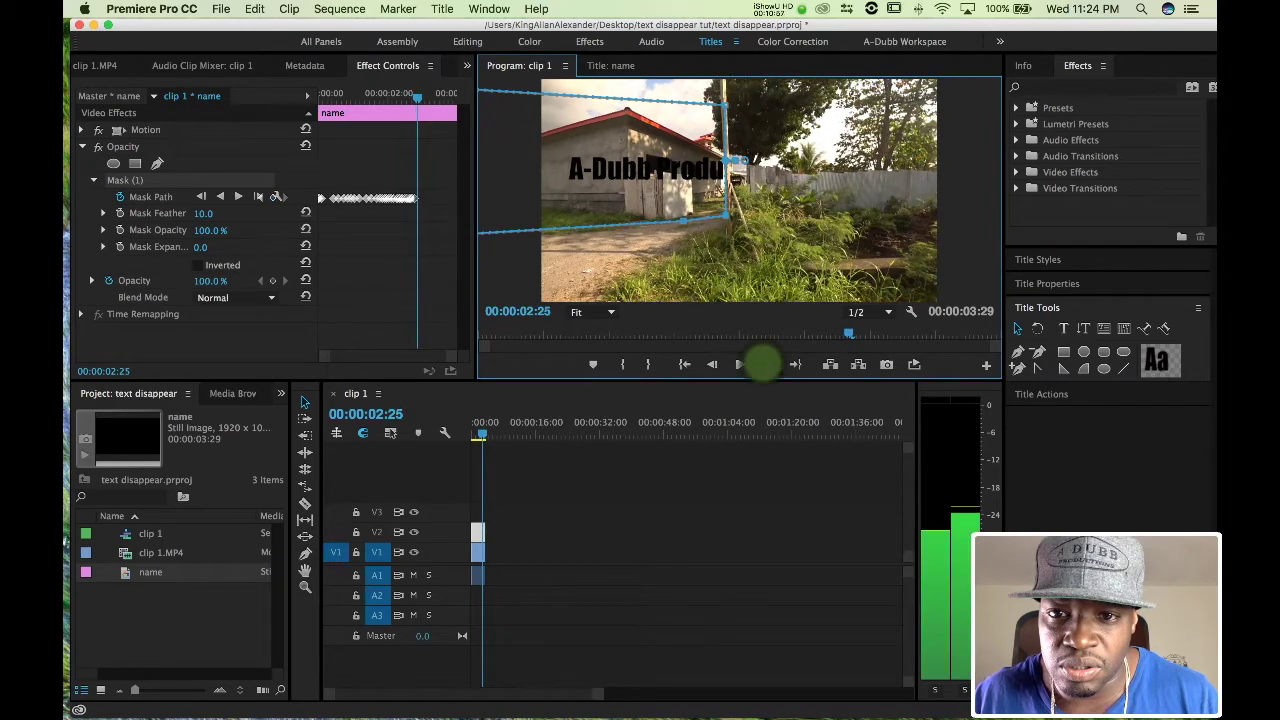
left_click(672, 203)
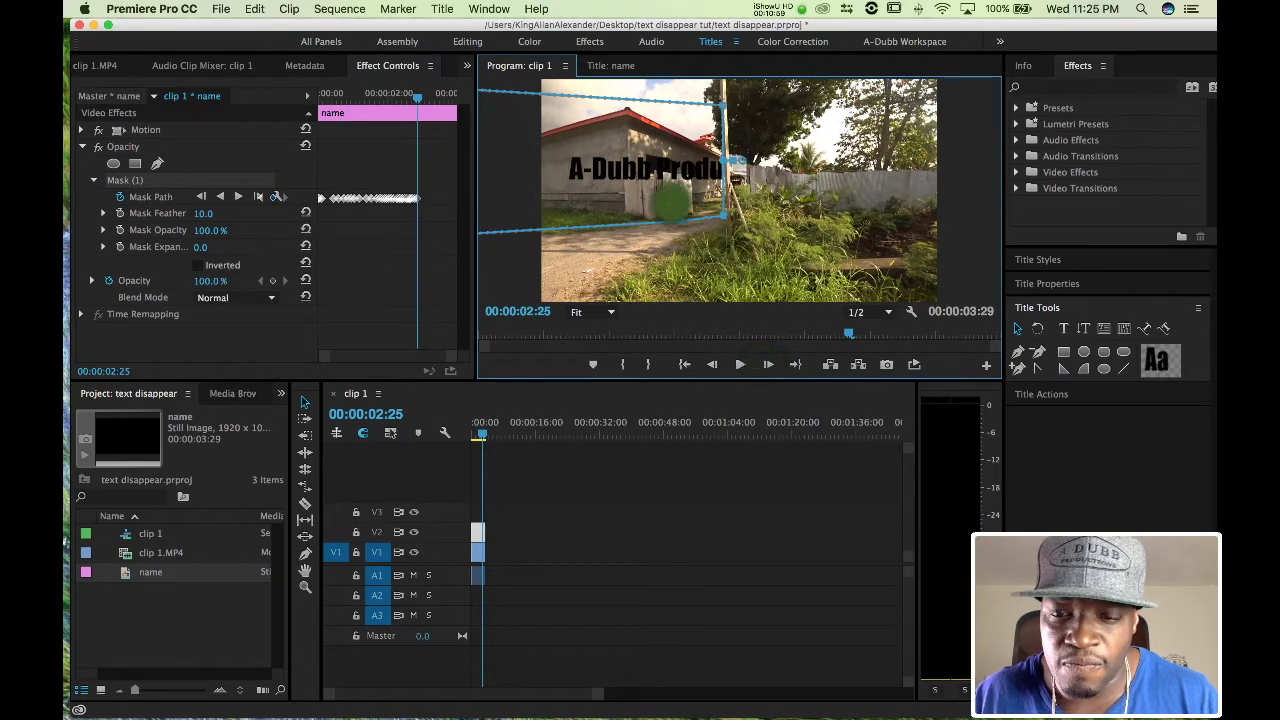
Move the mask further left at 00:00:02:27 and 00:00:02:29 to keep following the pole
left_click(766, 364)
left_click(767, 364)
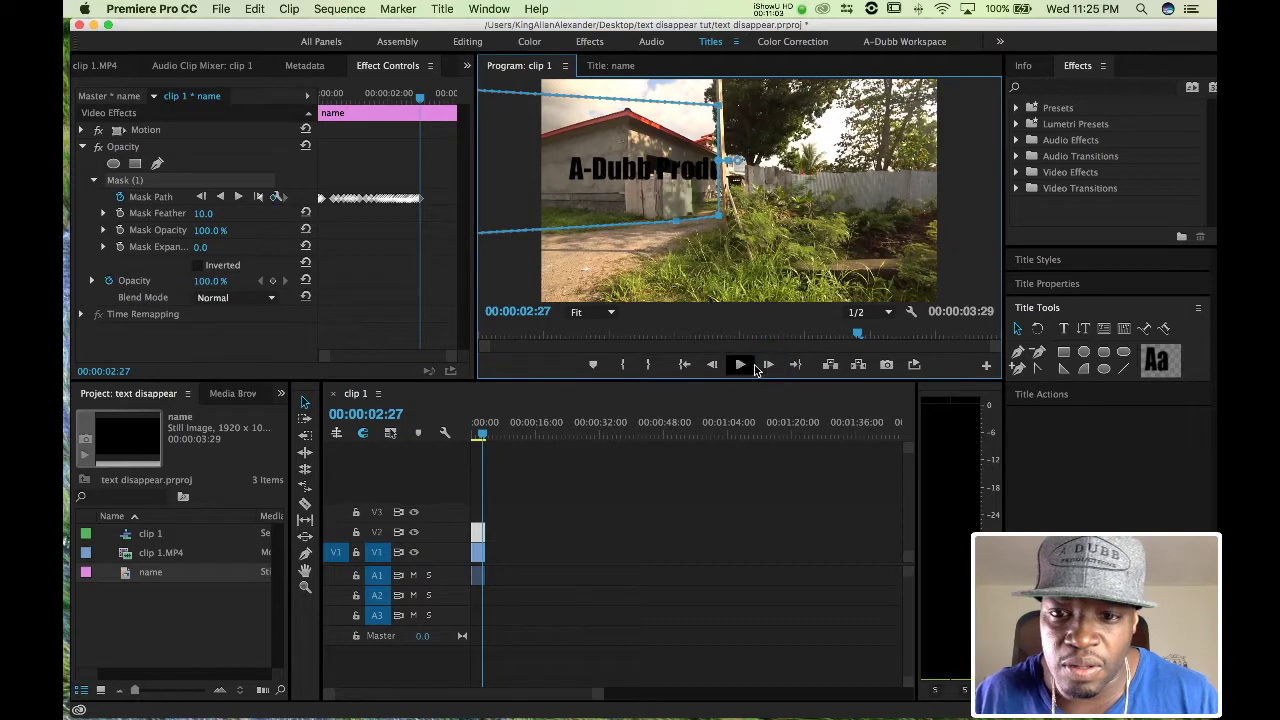
left_click(767, 364)
left_click(767, 364)
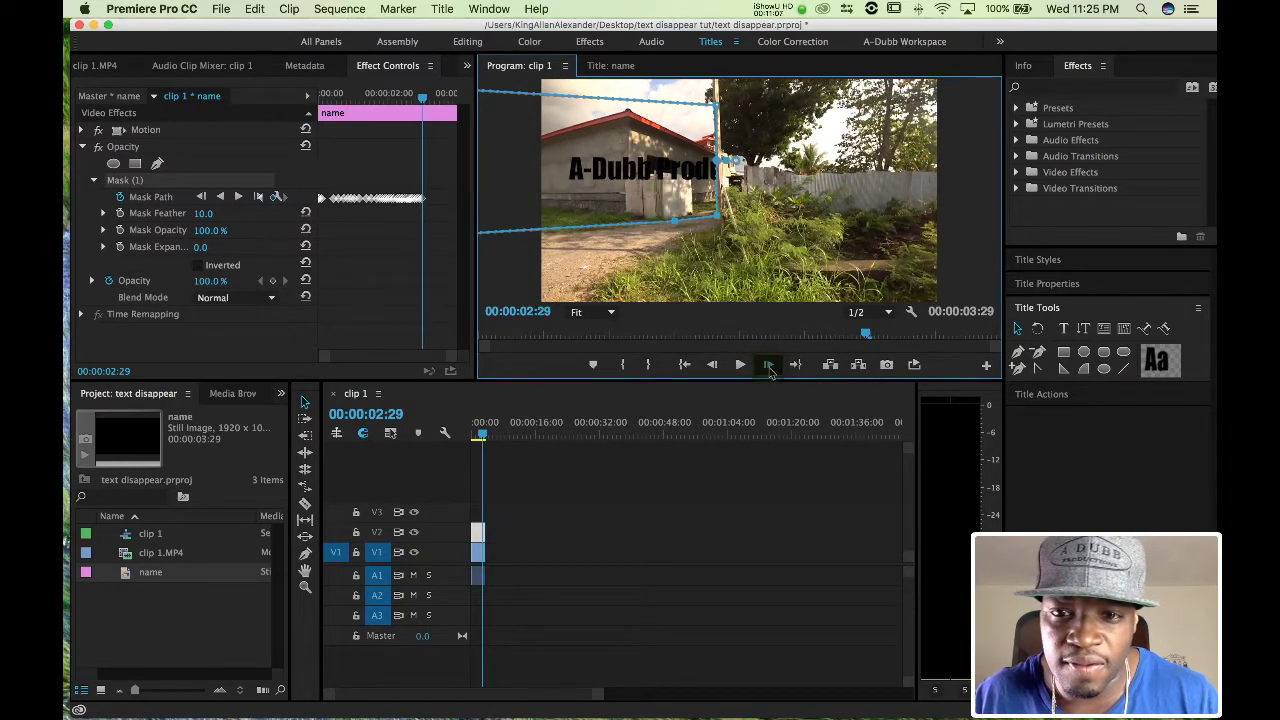
At 00:00:03:00, move the mask left and shift its upper-right corner point to match the pole's tilt
left_click(767, 364)
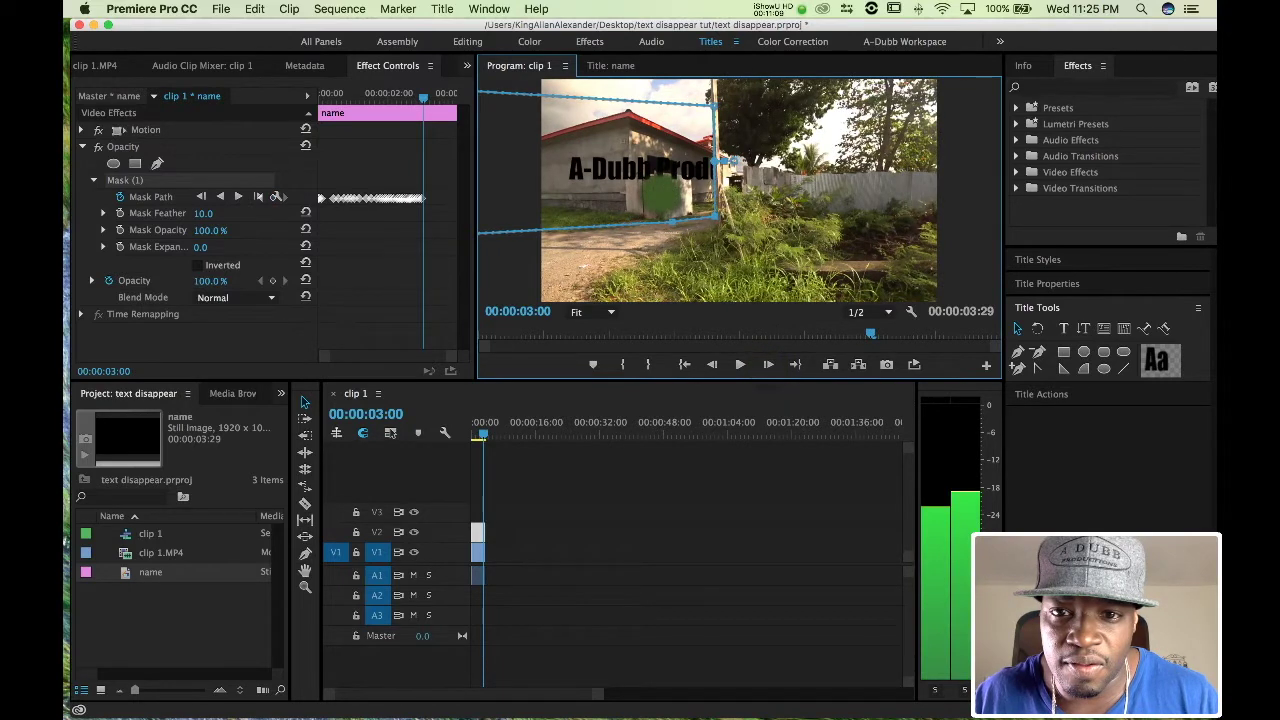
left_click(660, 193)
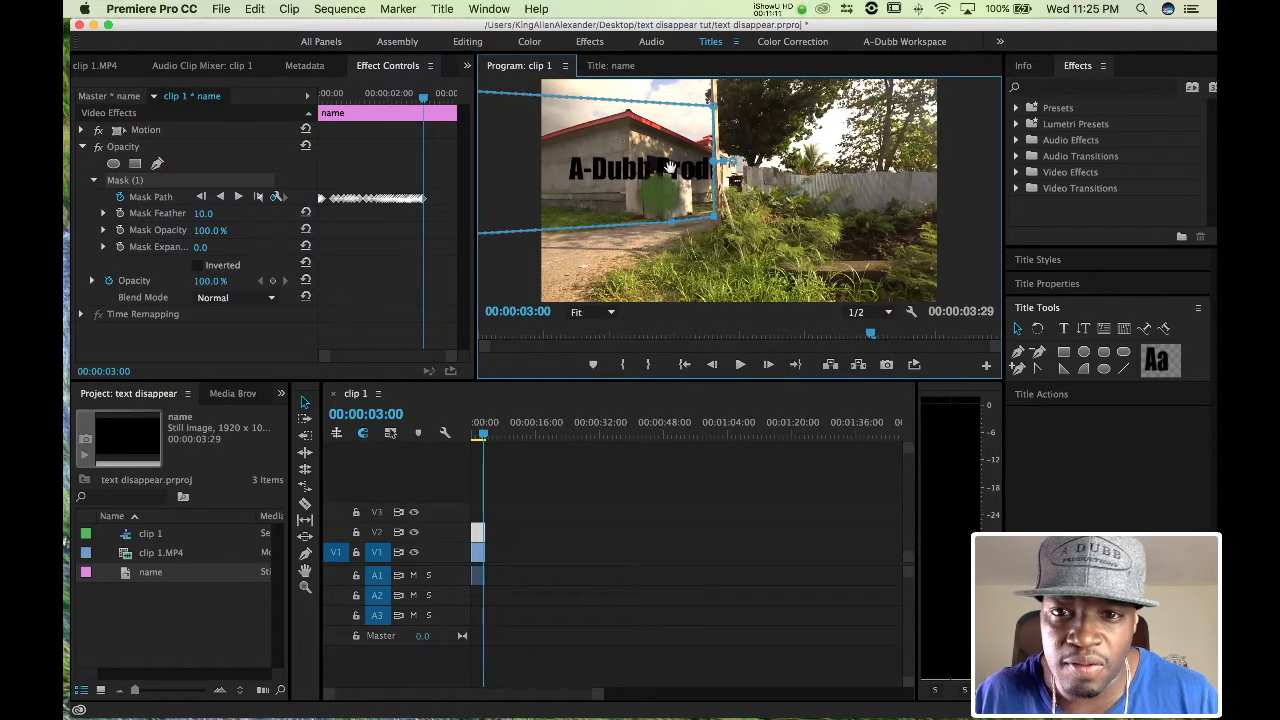
left_click(709, 106)
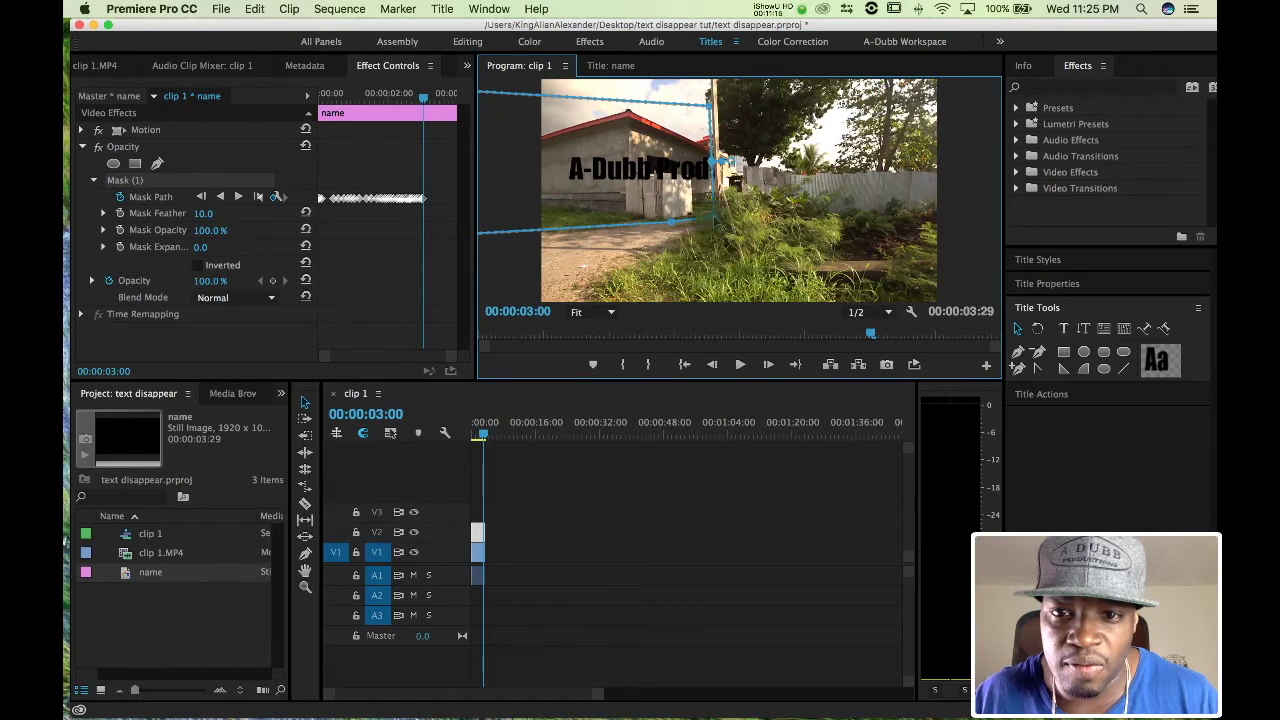
Step frame by frame from 00:00:03:01 to 00:00:03:04, nudging the mask left wherever it drifts off the pole
left_click(768, 364)
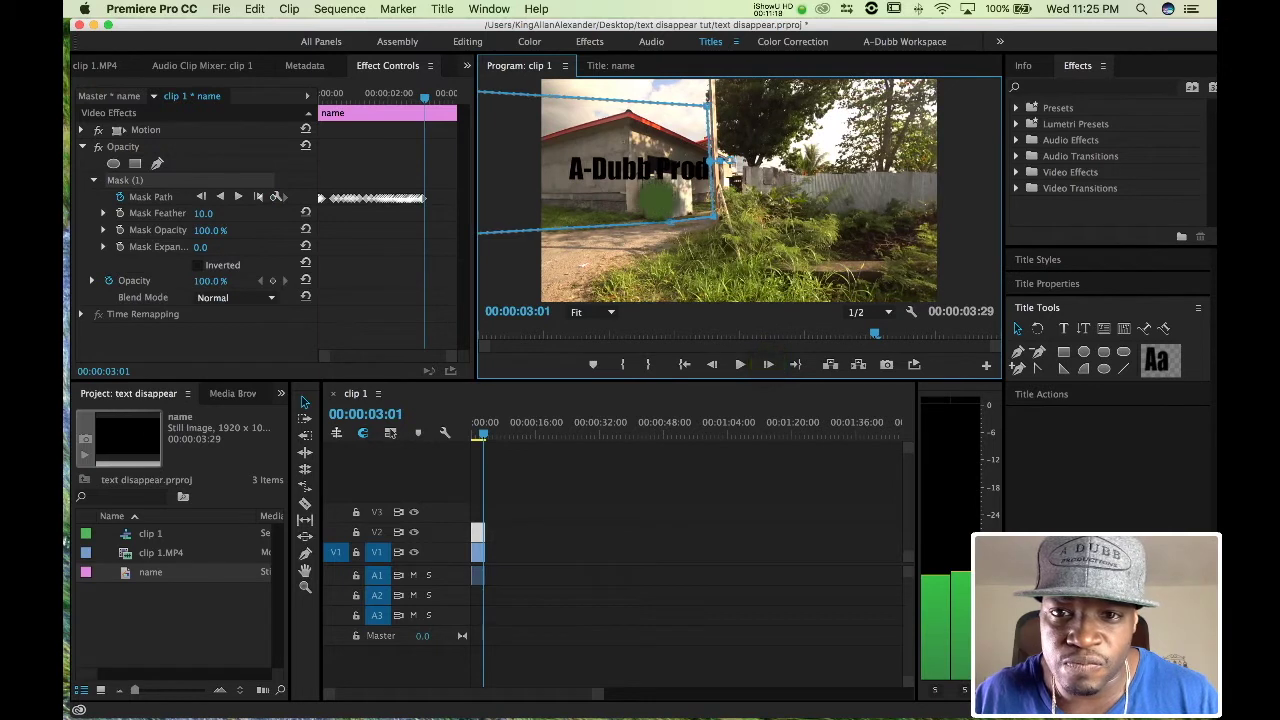
left_click(655, 203)
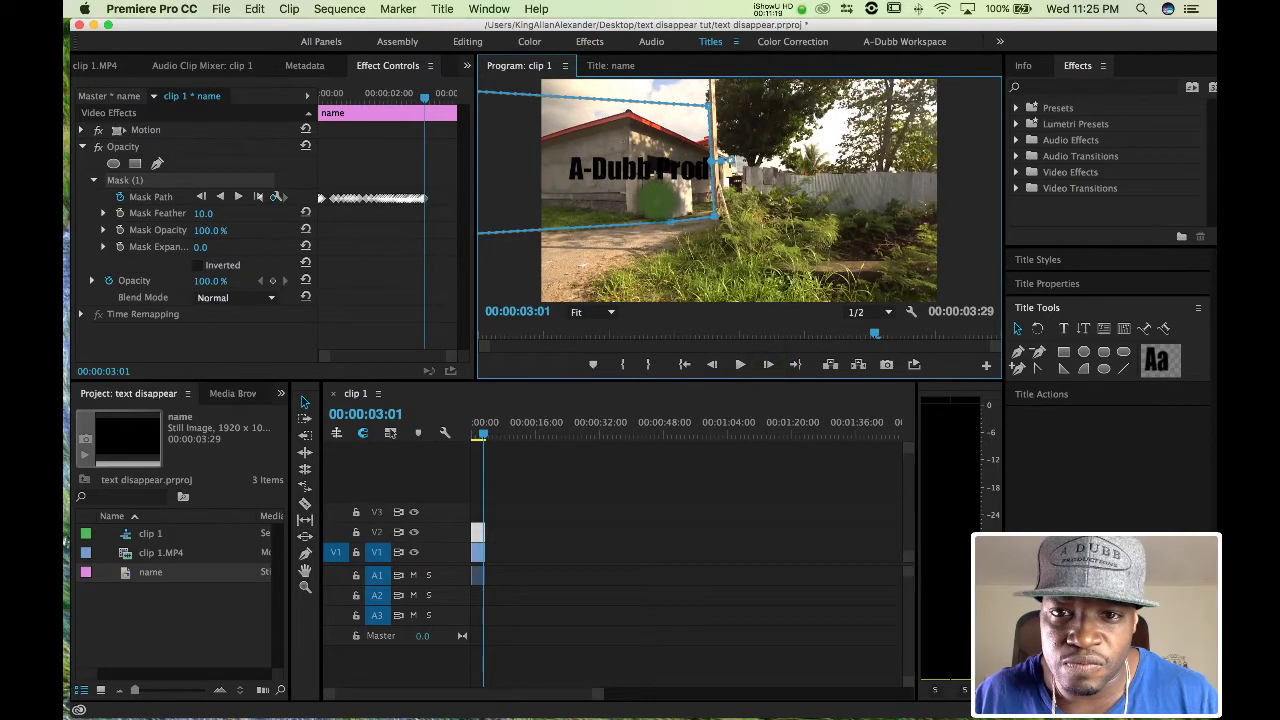
left_click(767, 364)
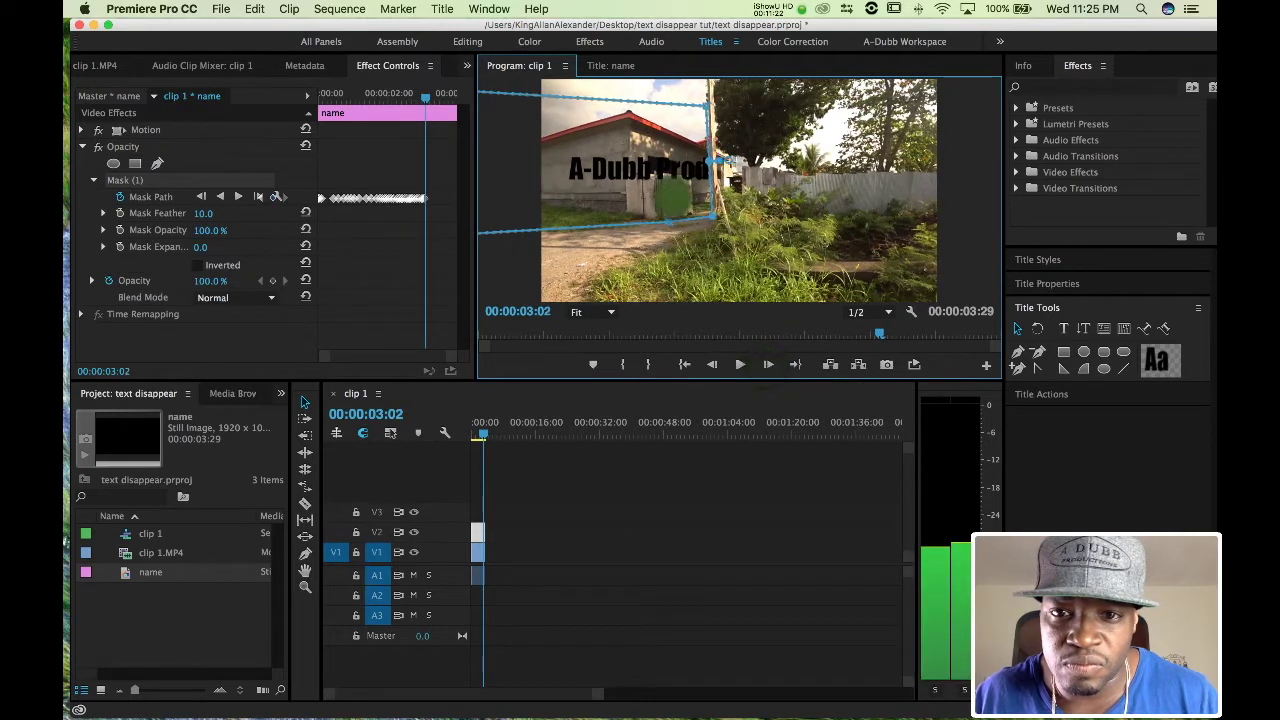
left_click(769, 365)
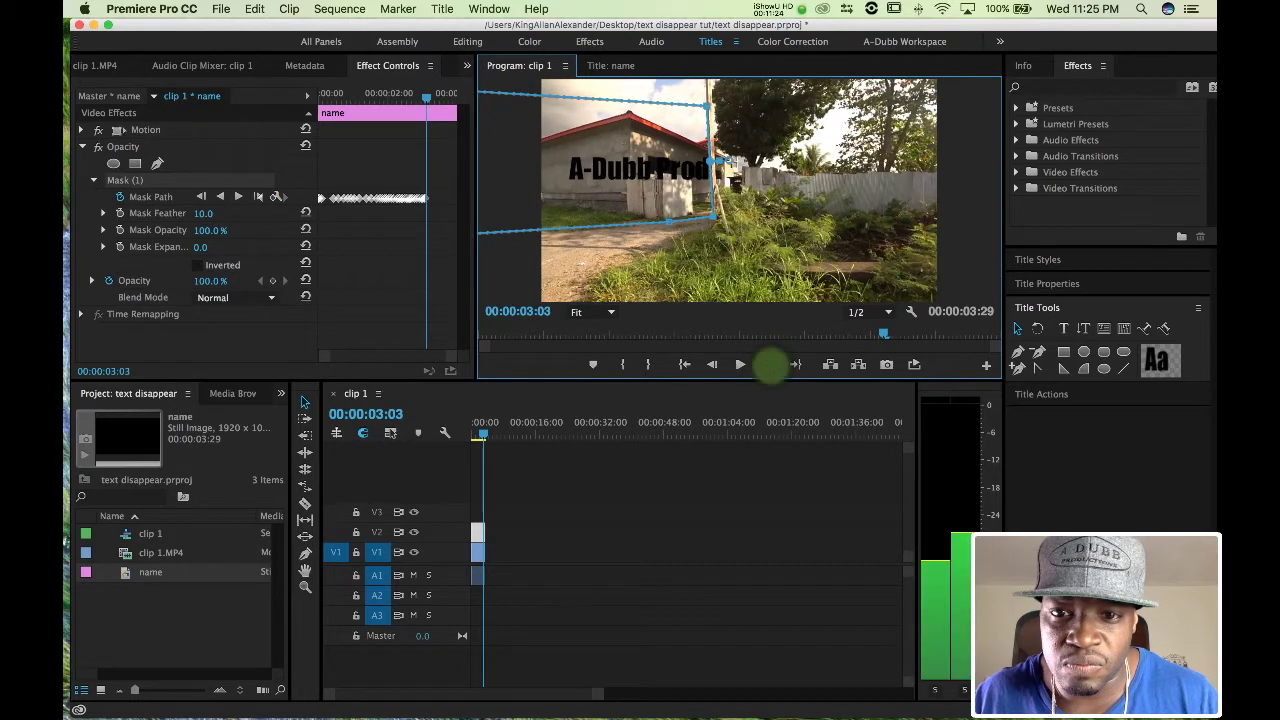
left_click(766, 365)
left_click(684, 207)
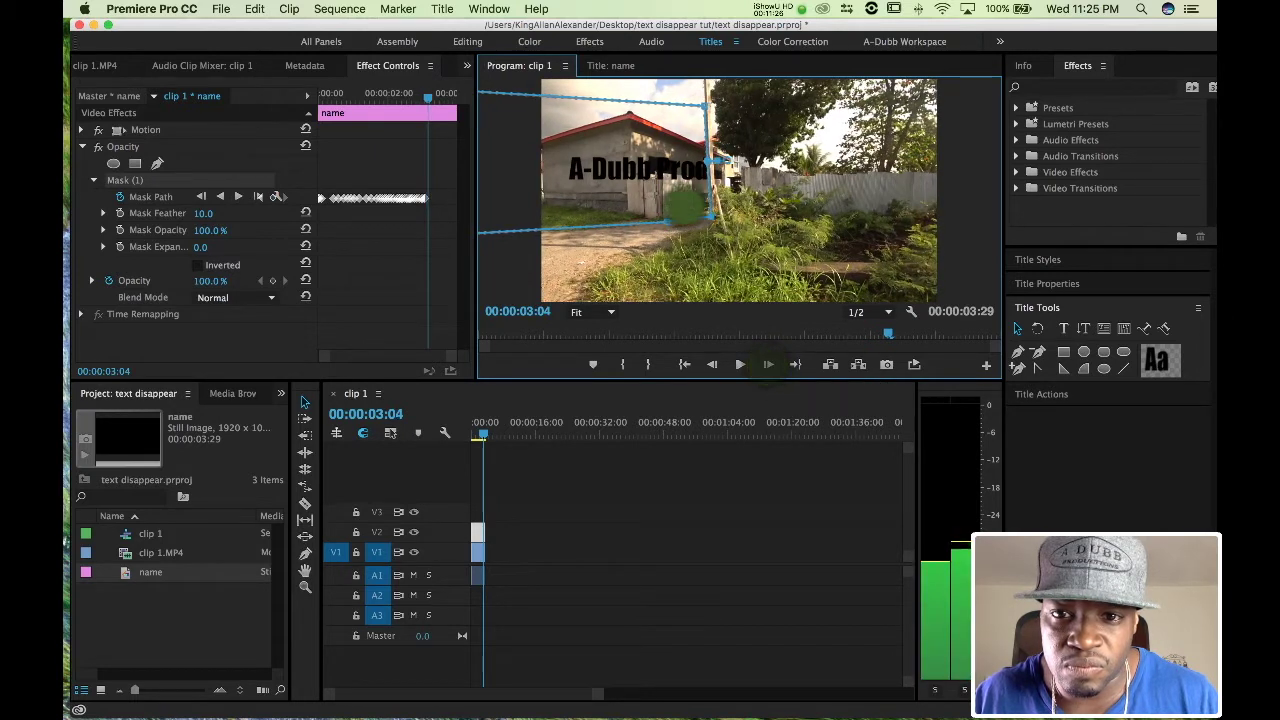
Reposition the mask slightly left at 00:00:03:06, 00:00:03:07 and 00:00:03:09 to align its edge with the pole
left_click(768, 365)
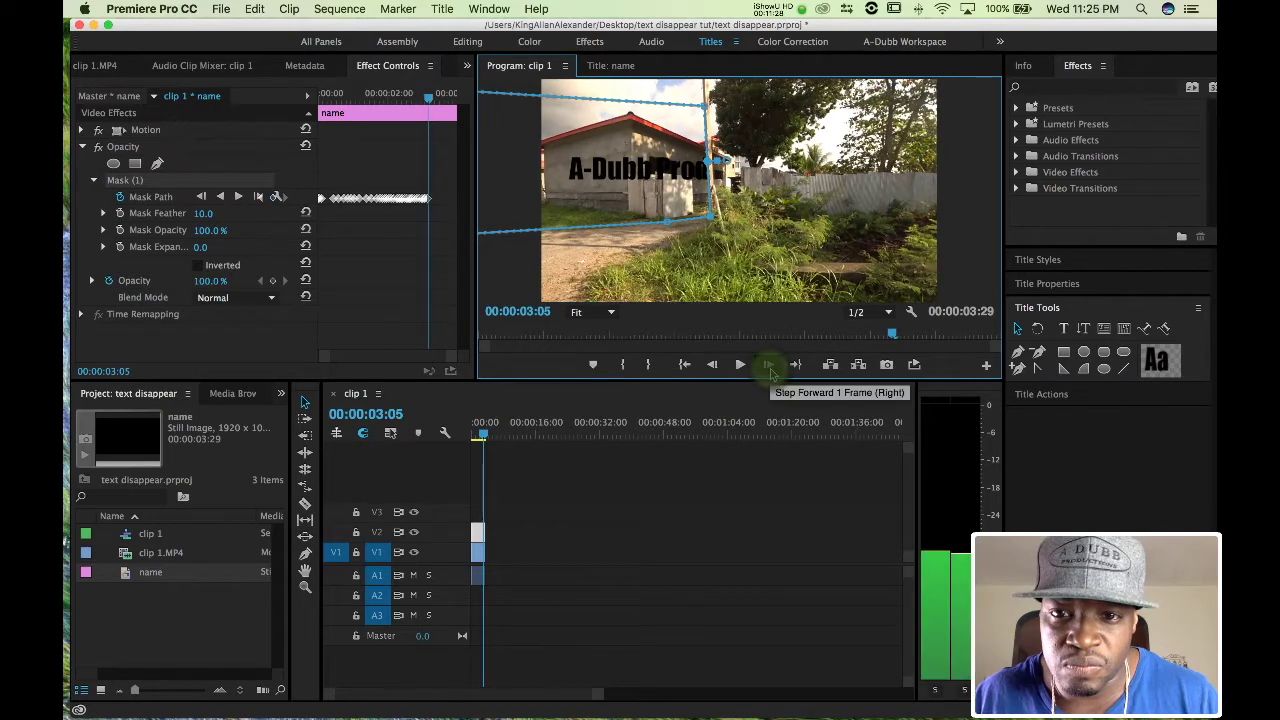
left_click(768, 365)
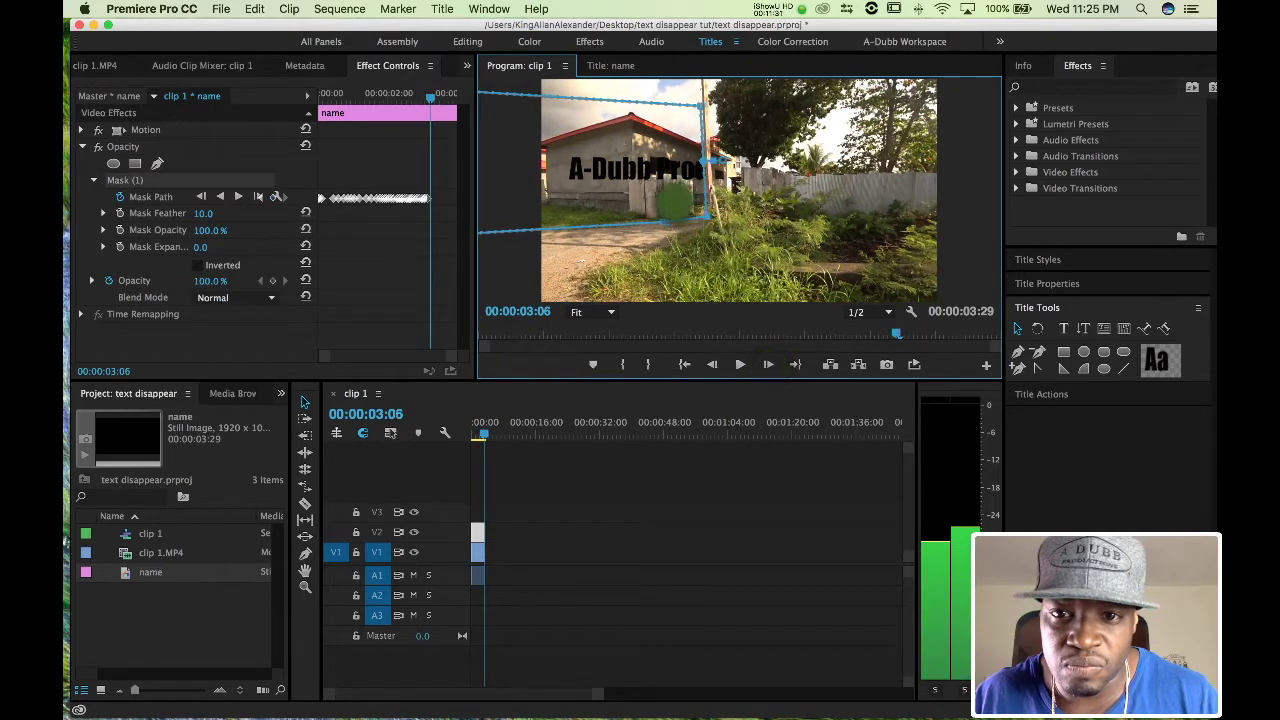
left_click(675, 201)
left_click(768, 365)
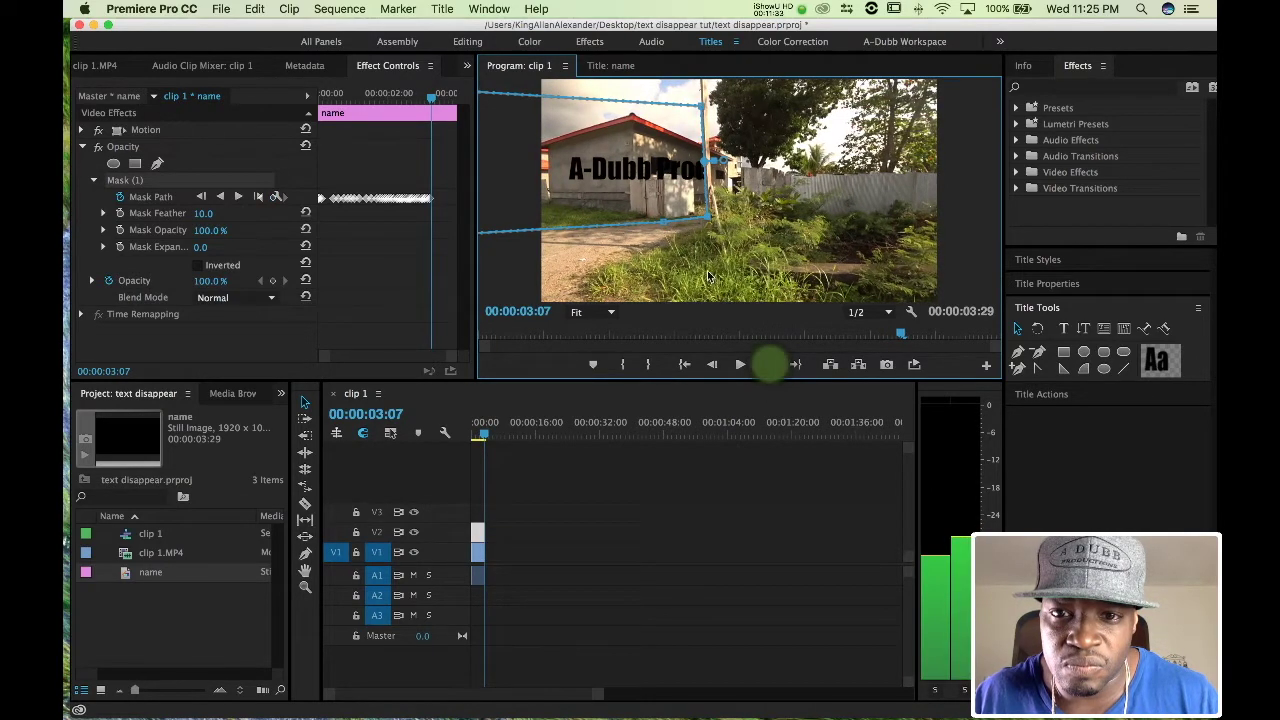
left_click(675, 191)
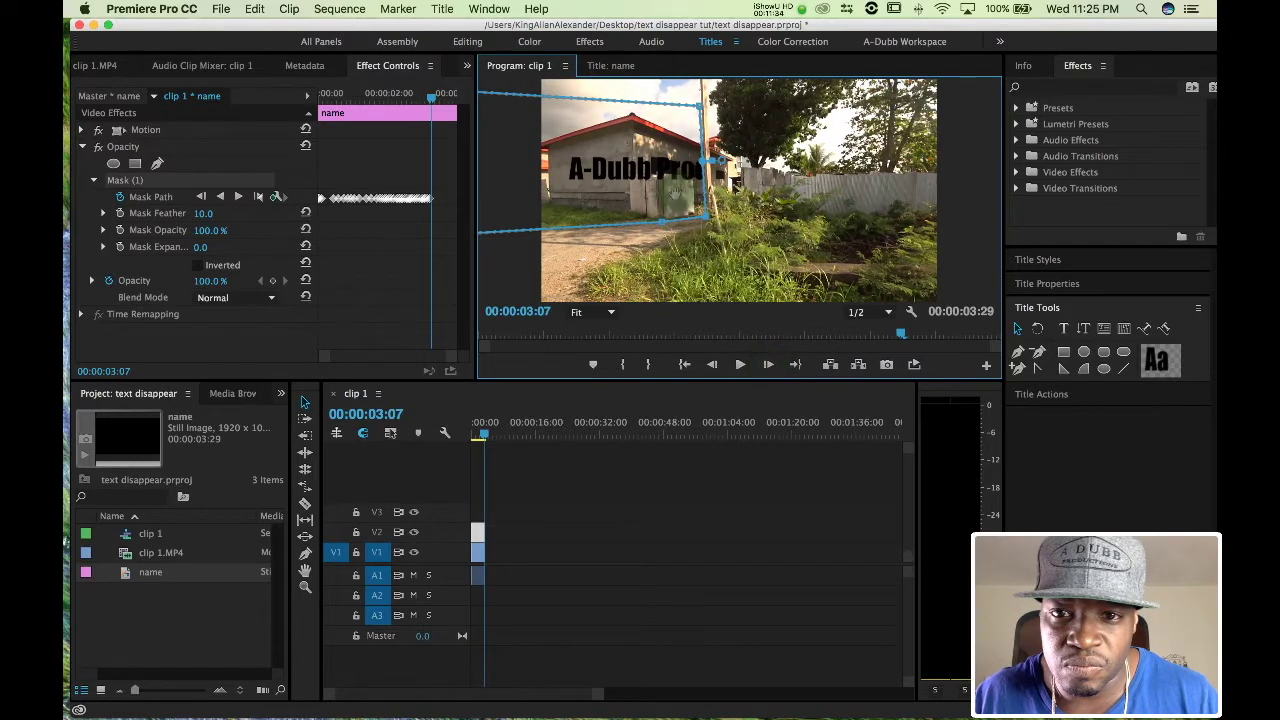
left_click(768, 365)
left_click(768, 365)
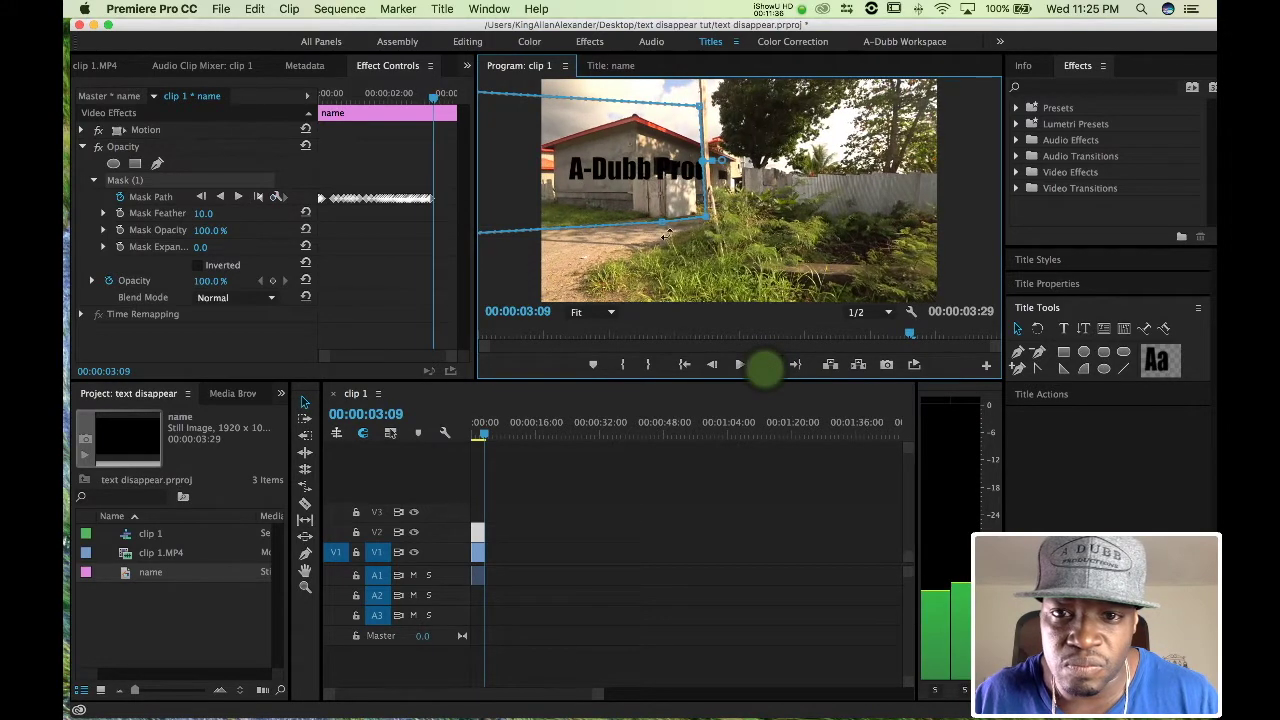
left_click(667, 196)
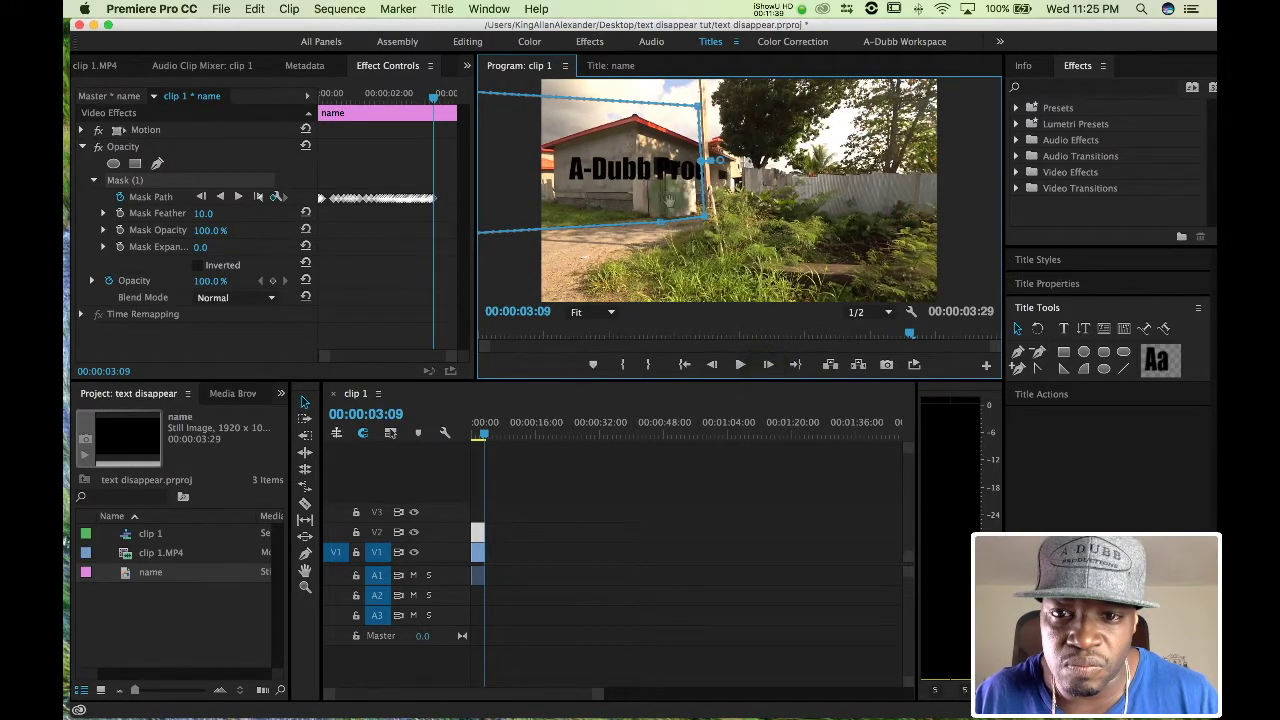
Shift the mask right at 00:00:03:13 and 00:00:03:15 as the pole changes direction
left_click(768, 365)
left_click(768, 365)
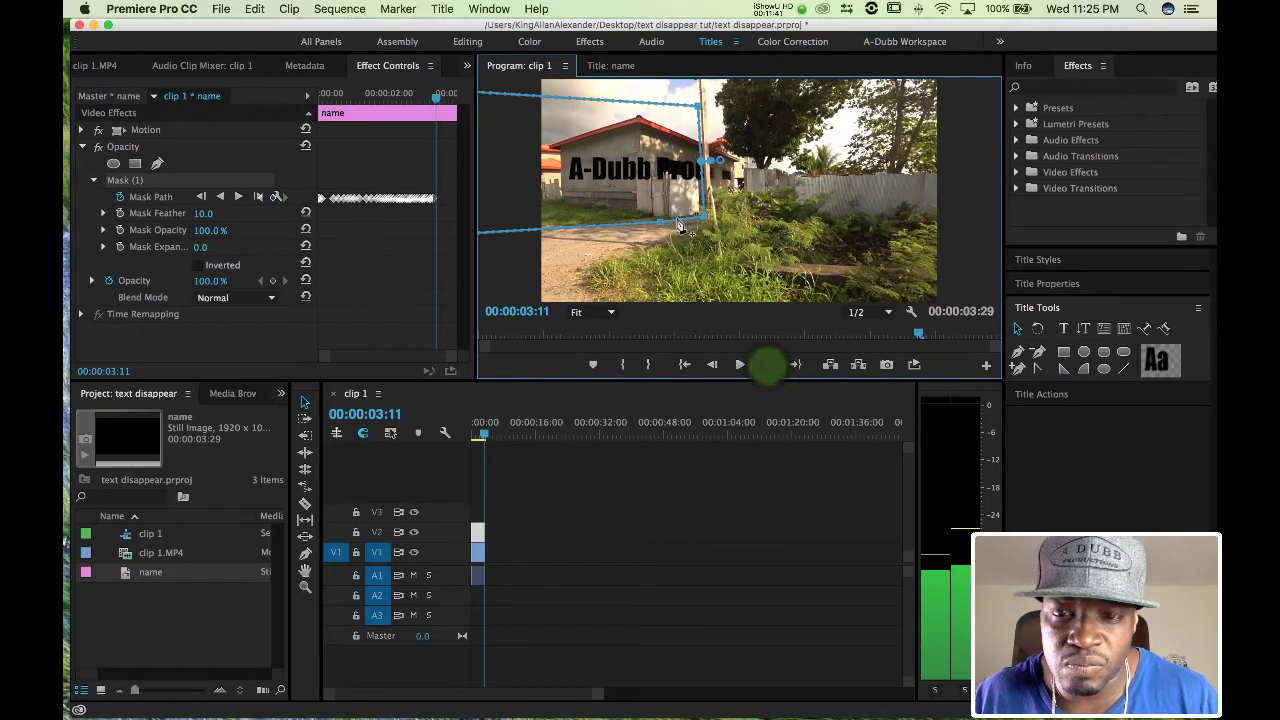
left_click(766, 365)
left_click(766, 365)
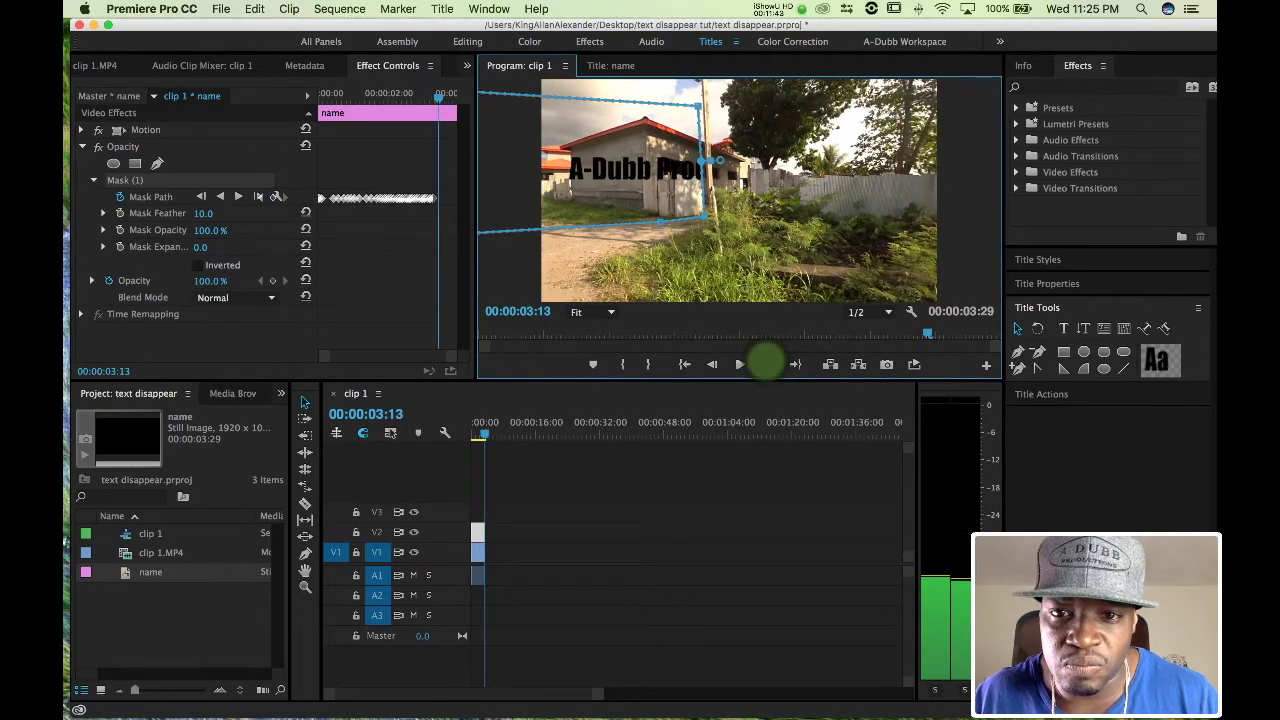
left_click(672, 205)
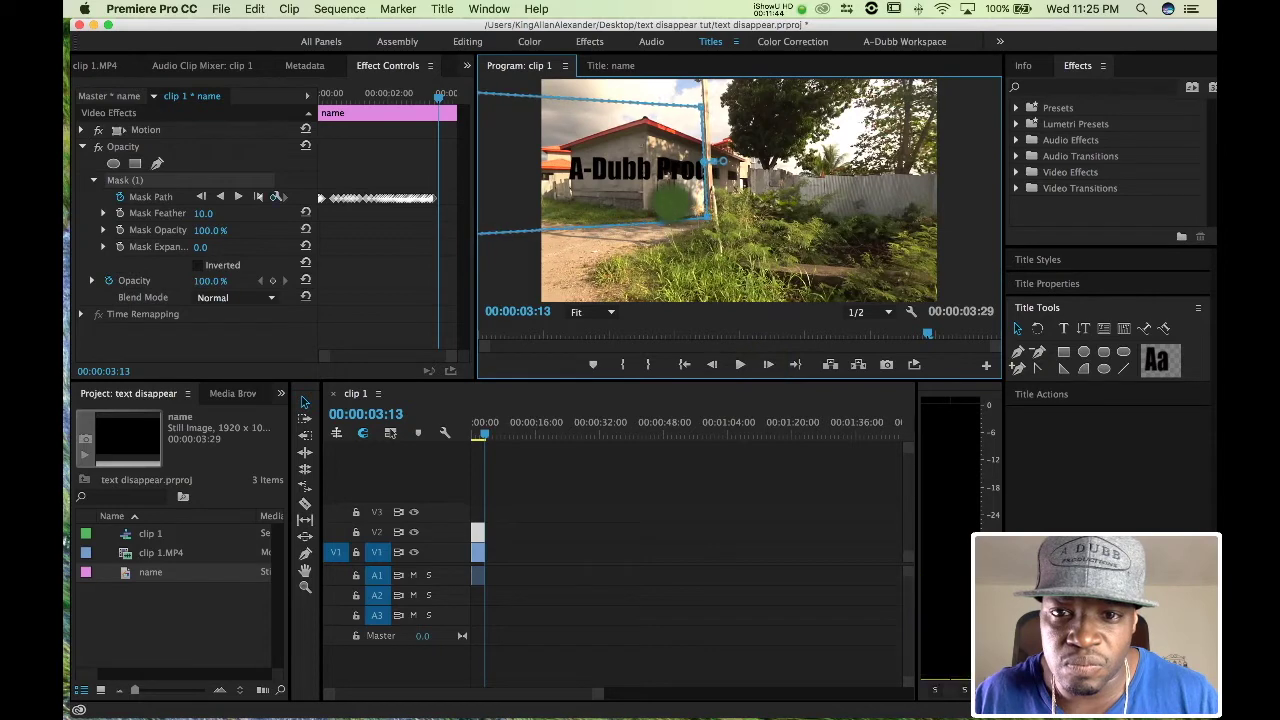
left_click(768, 365)
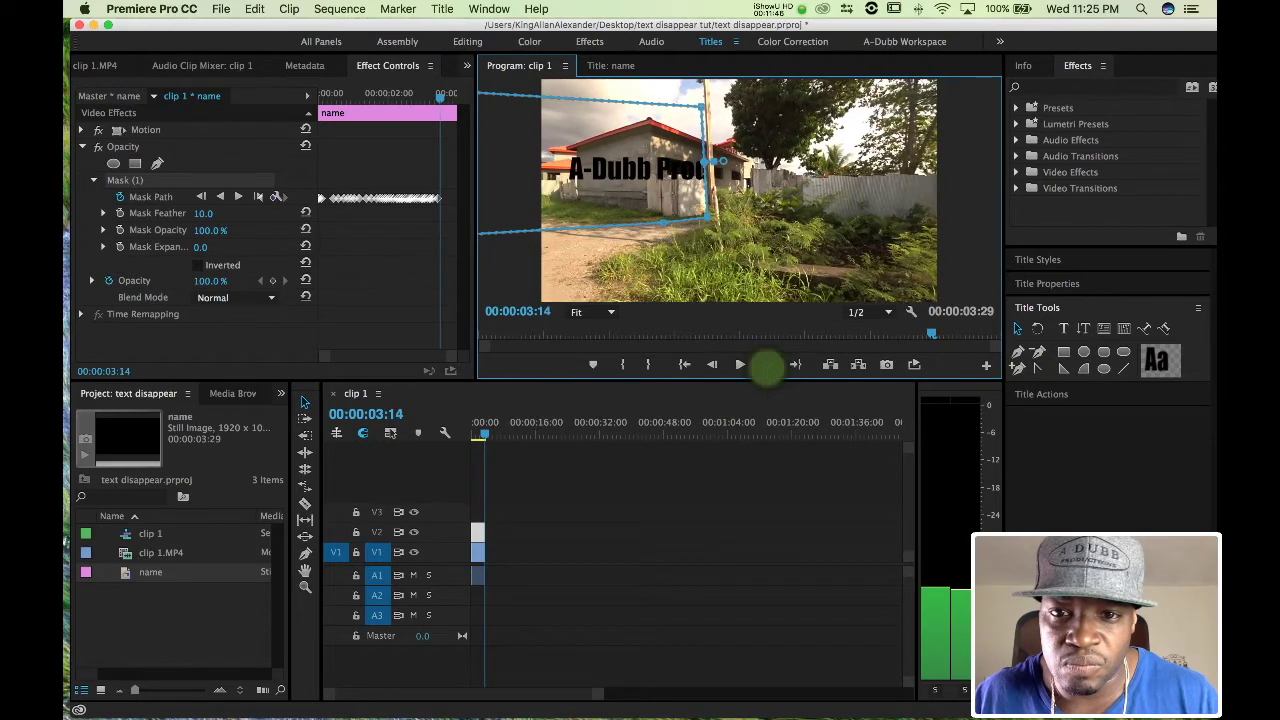
left_click(768, 365)
left_click_drag(668, 205, 674, 205)
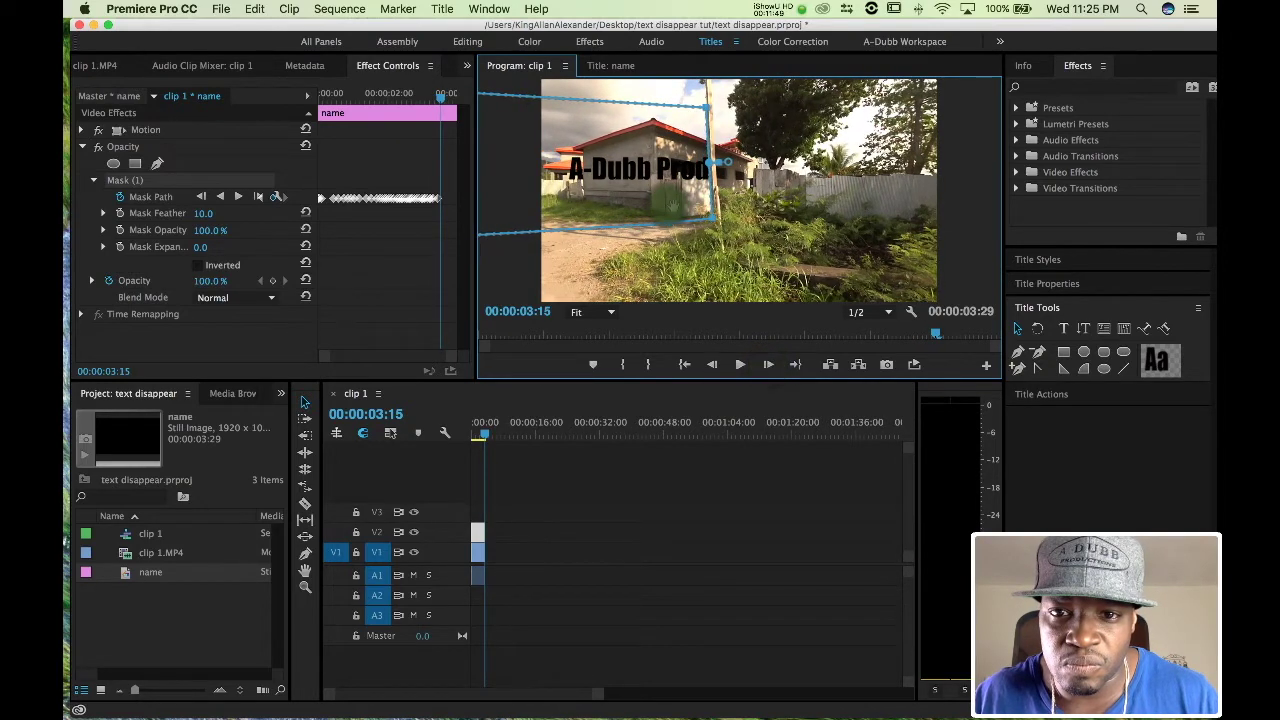
Move the mask further right at 00:00:03:17 and 00:00:03:19 to keep its edge on the pole
left_click(768, 365)
left_click(768, 365)
left_click_drag(636, 200, 640, 200)
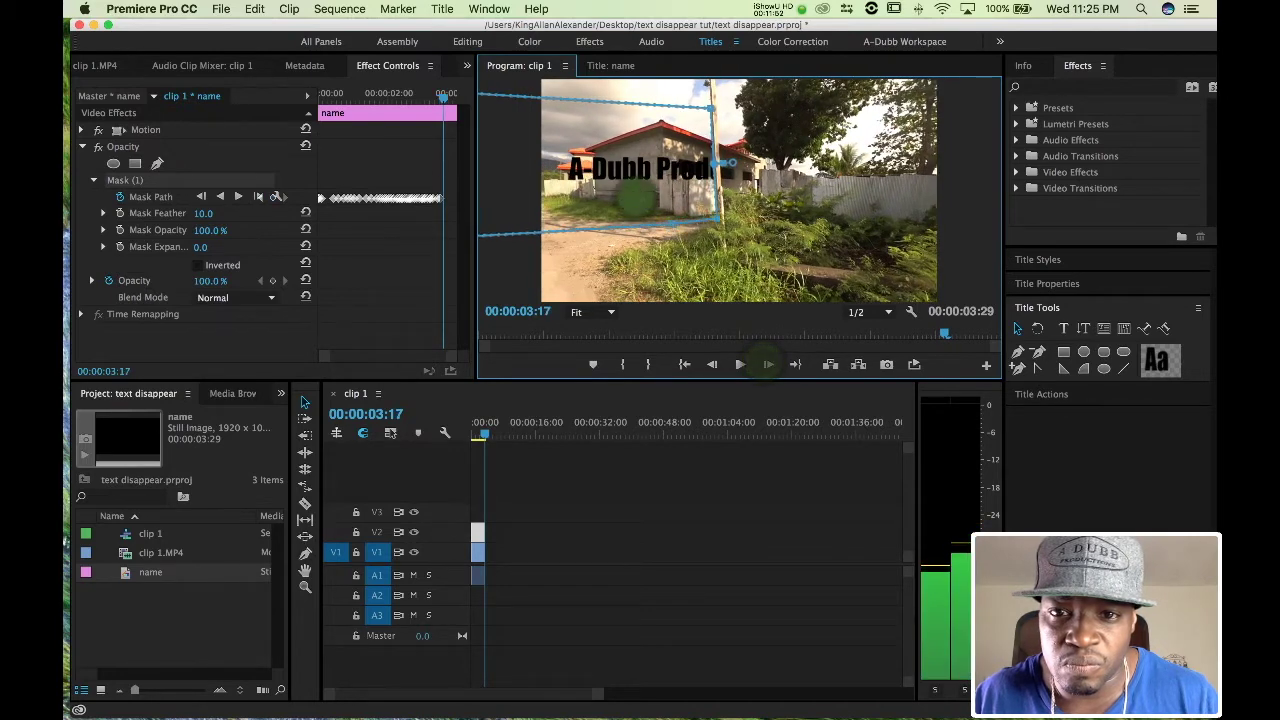
left_click(767, 364)
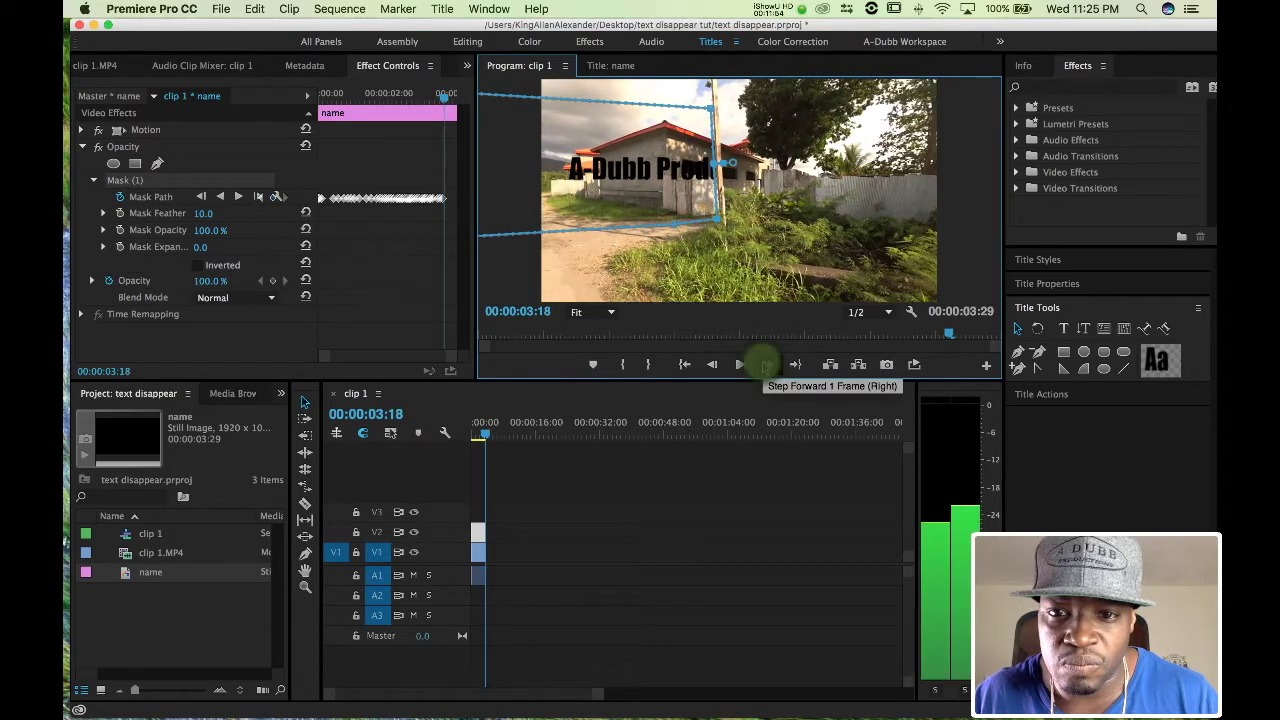
left_click(767, 364)
left_click_drag(663, 193, 667, 193)
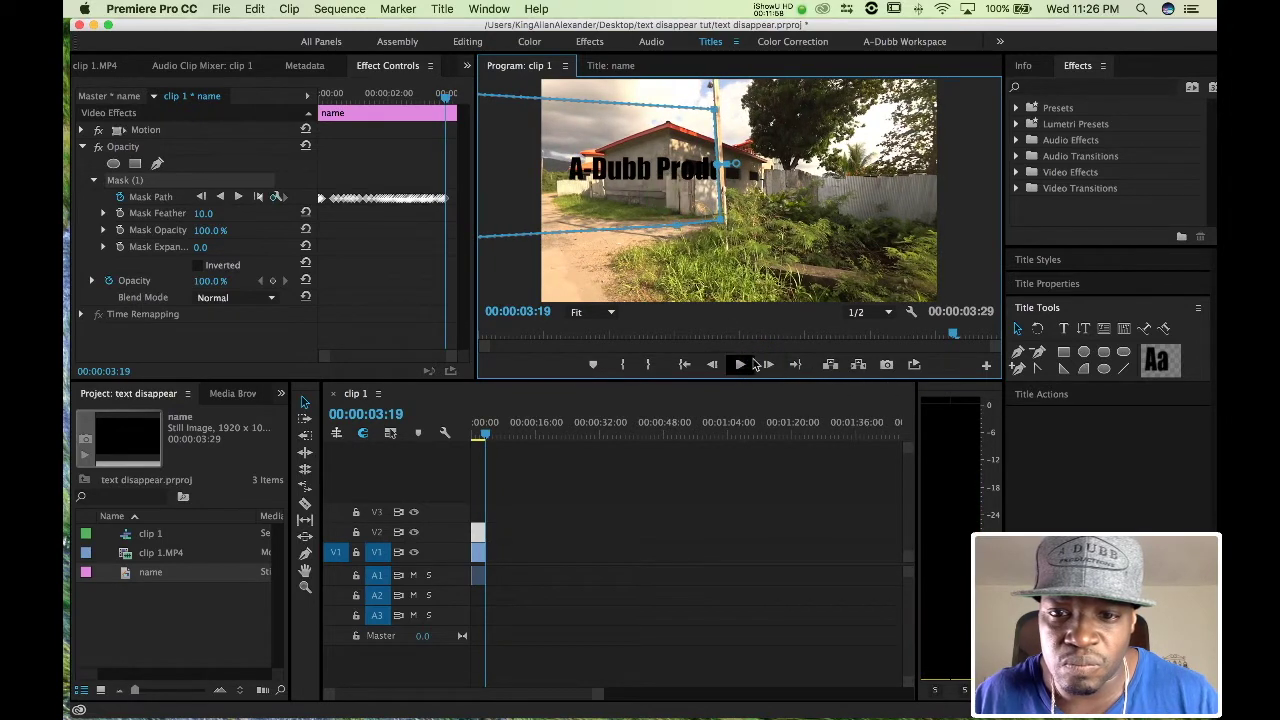
Align the mask's right edge with the pole at 00:00:03:22 and at the footage's last frame, 00:00:03:24
left_click(767, 364)
left_click(767, 364)
left_click(767, 364)
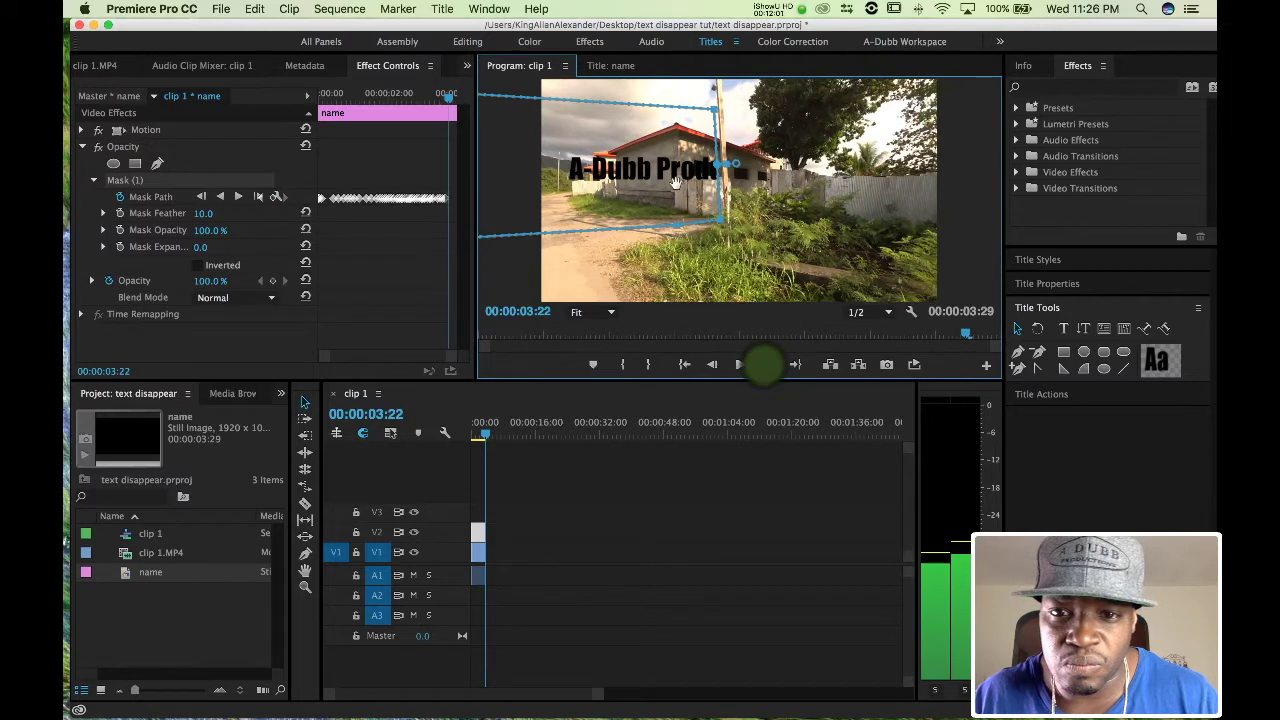
left_click_drag(676, 183, 681, 183)
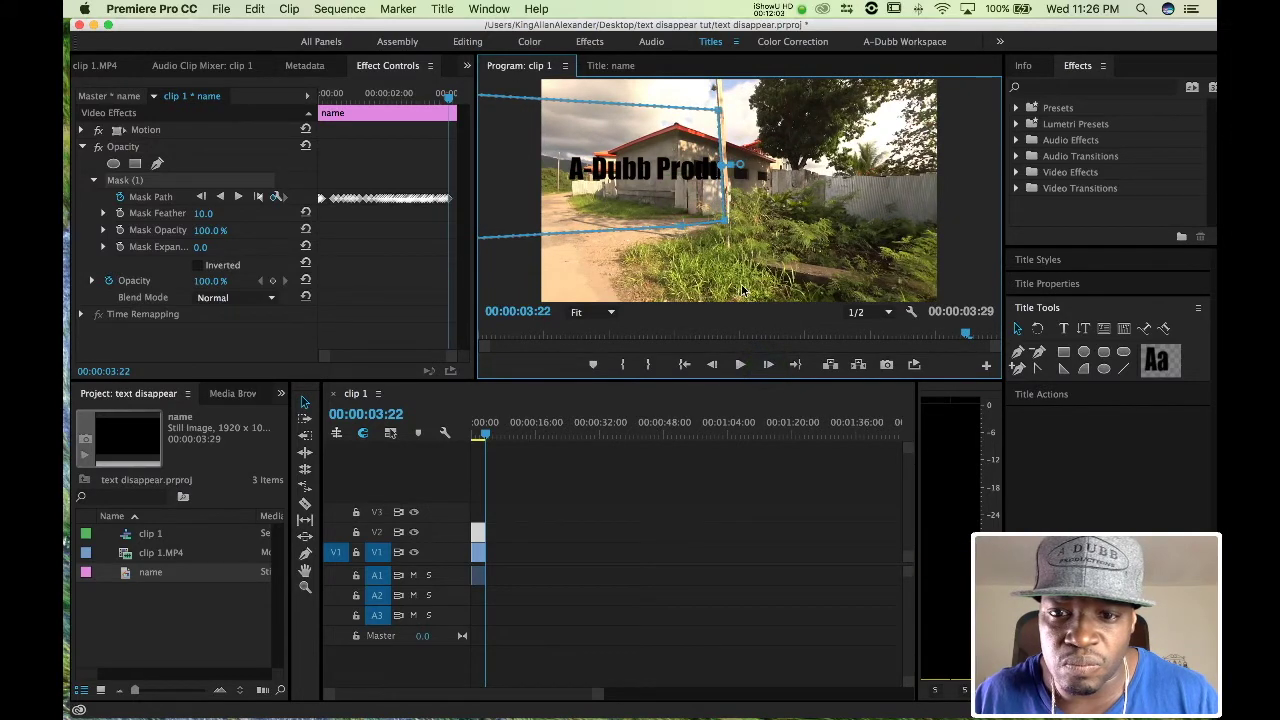
left_click(767, 364)
left_click(767, 364)
left_click(767, 364)
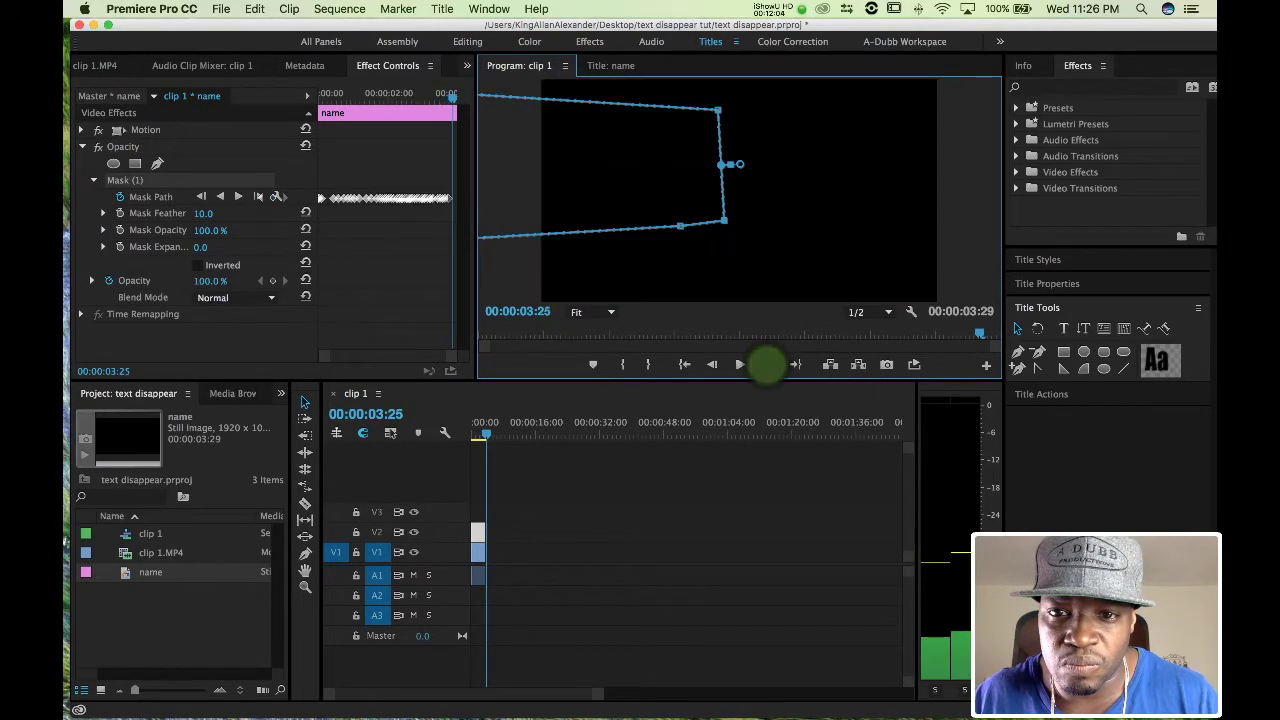
left_click(713, 364)
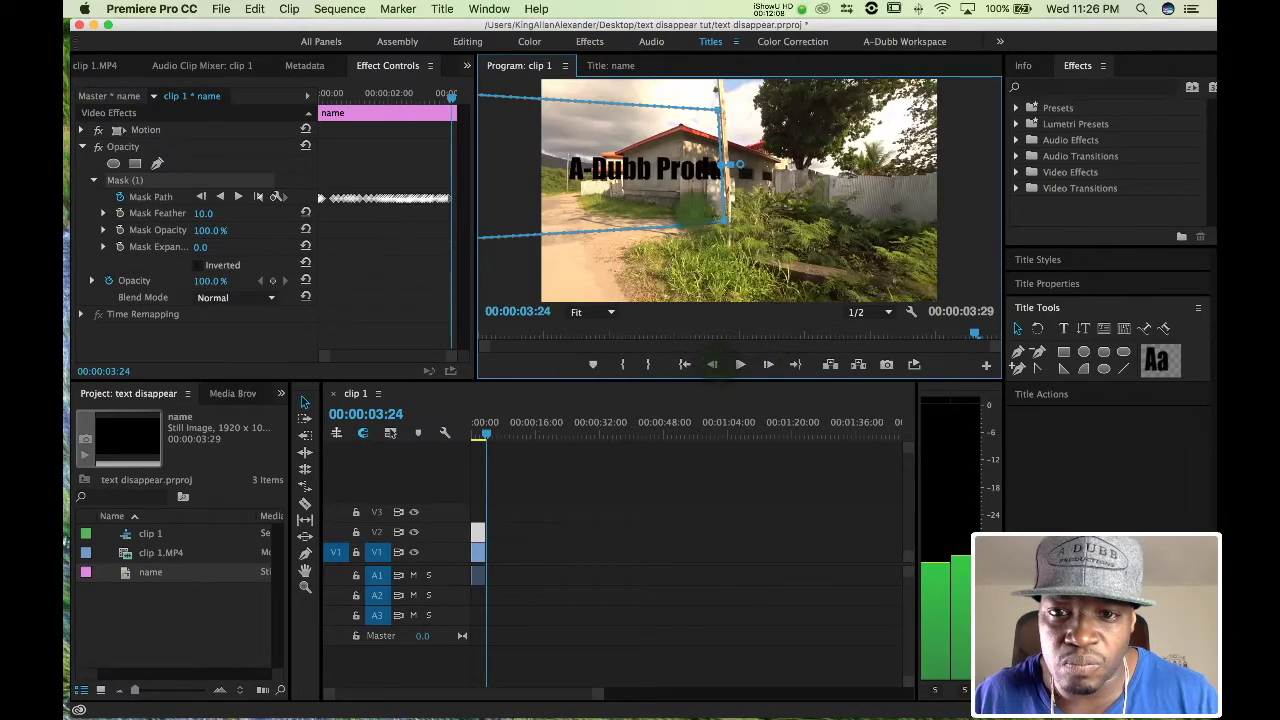
Return the playhead to the start of the sequence at 00:00:00:00 for reviewing the mask animation
left_click(684, 336)
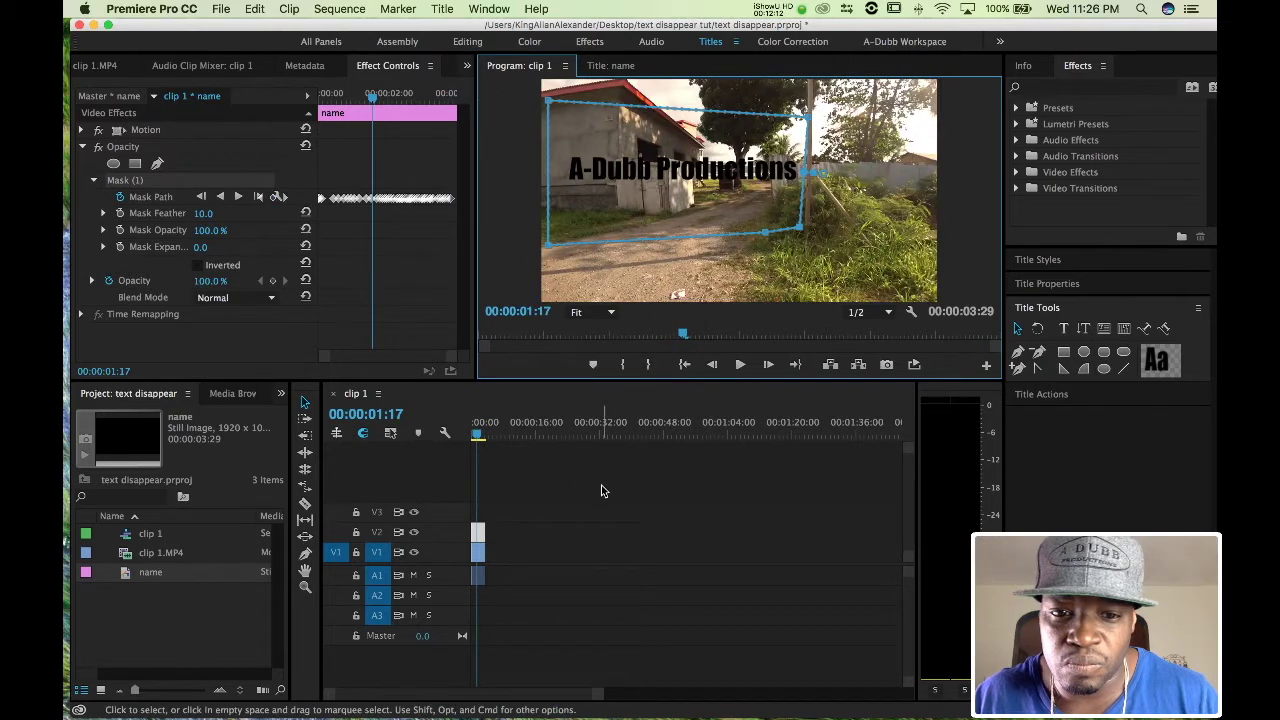
left_click(516, 402)
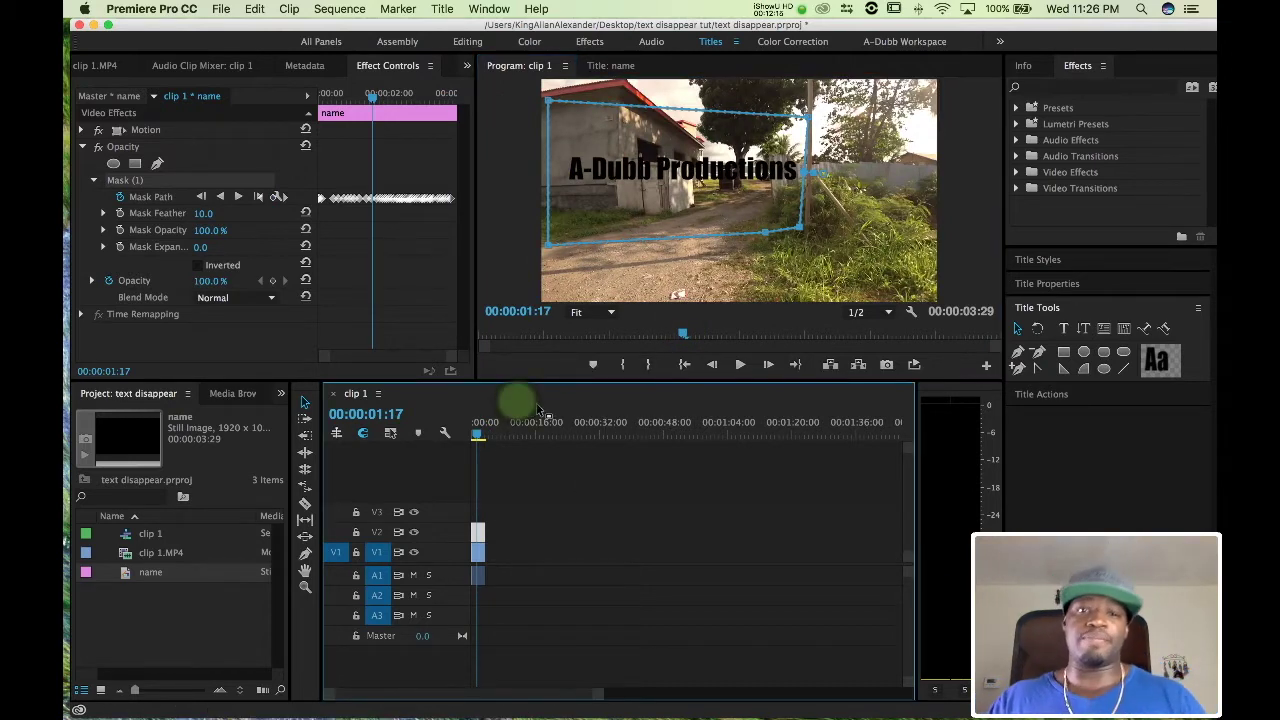
left_click_drag(532, 431, 465, 432)
left_click(516, 350)
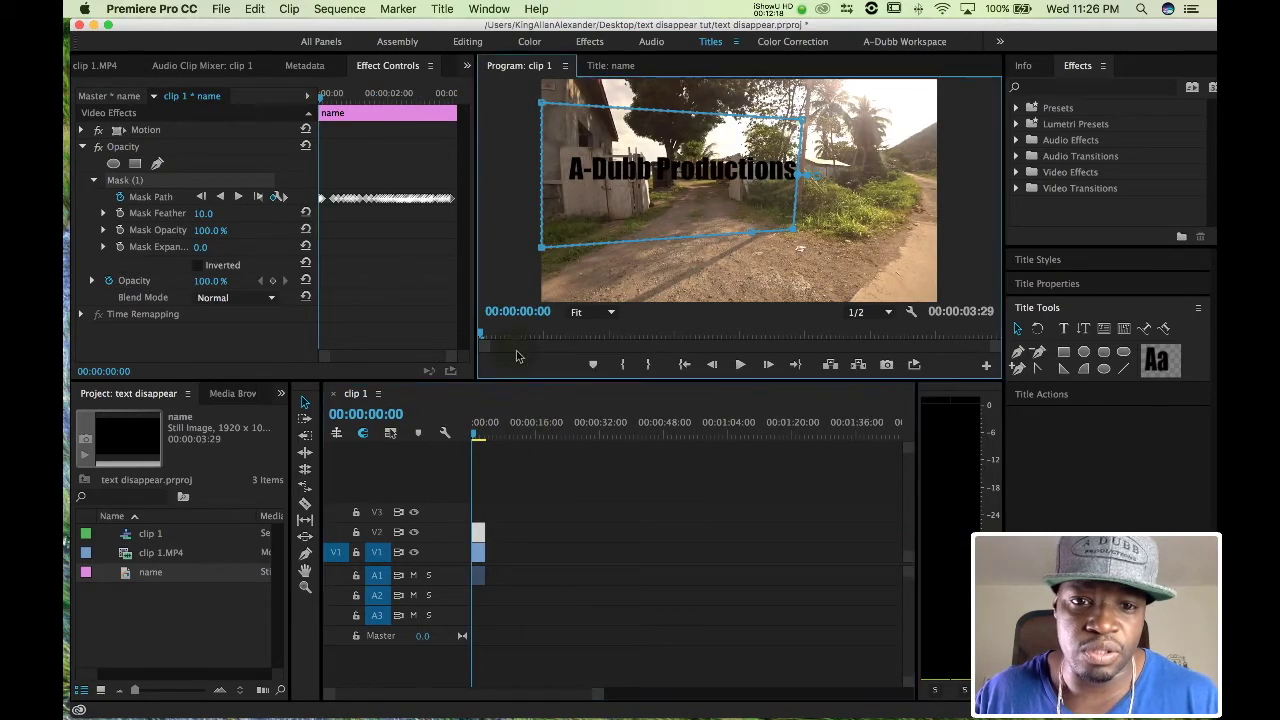
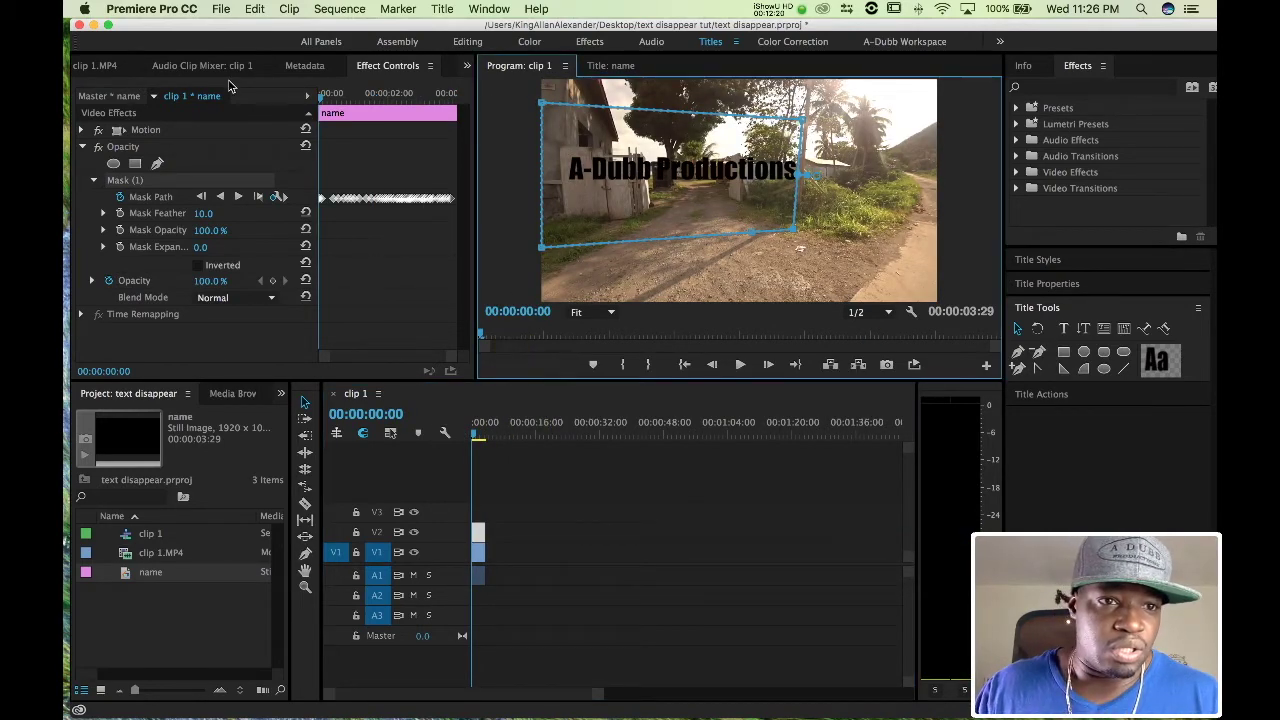
Deselect the title clip and play the sequence from the start to review the mask animation
left_click(100, 68)
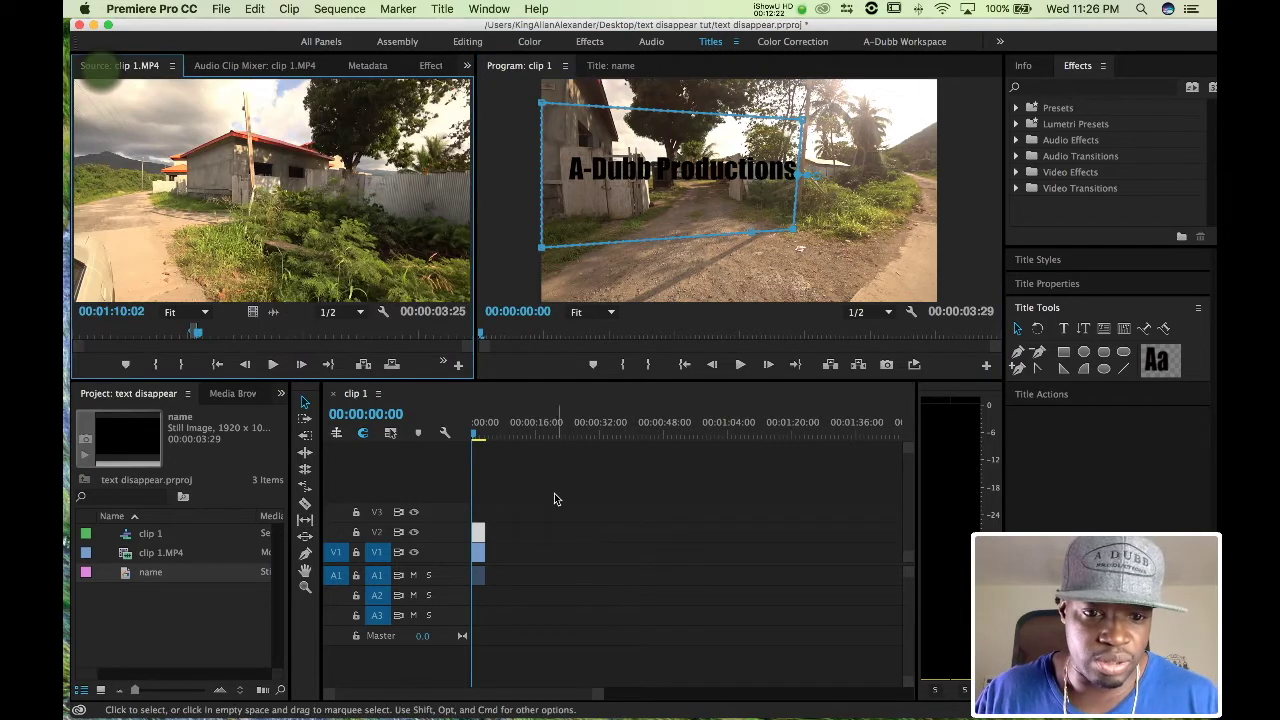
left_click(475, 432)
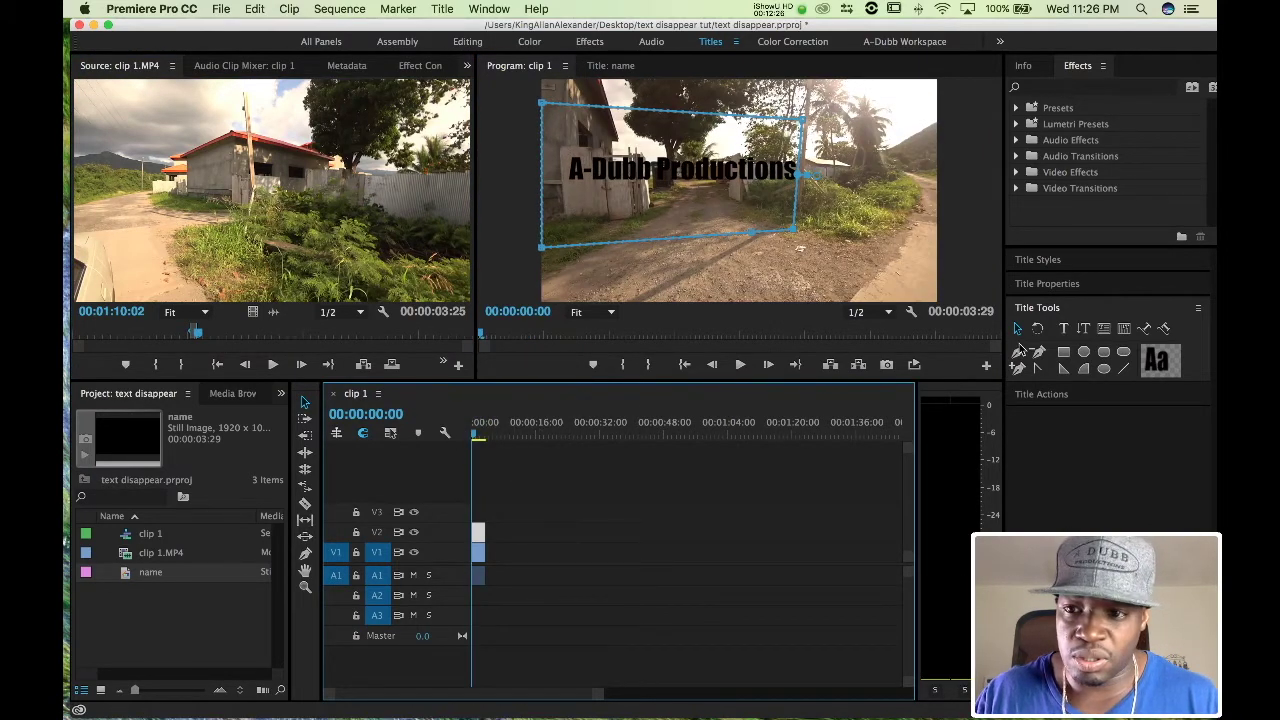
left_click(497, 495)
left_click(528, 547)
key("space")
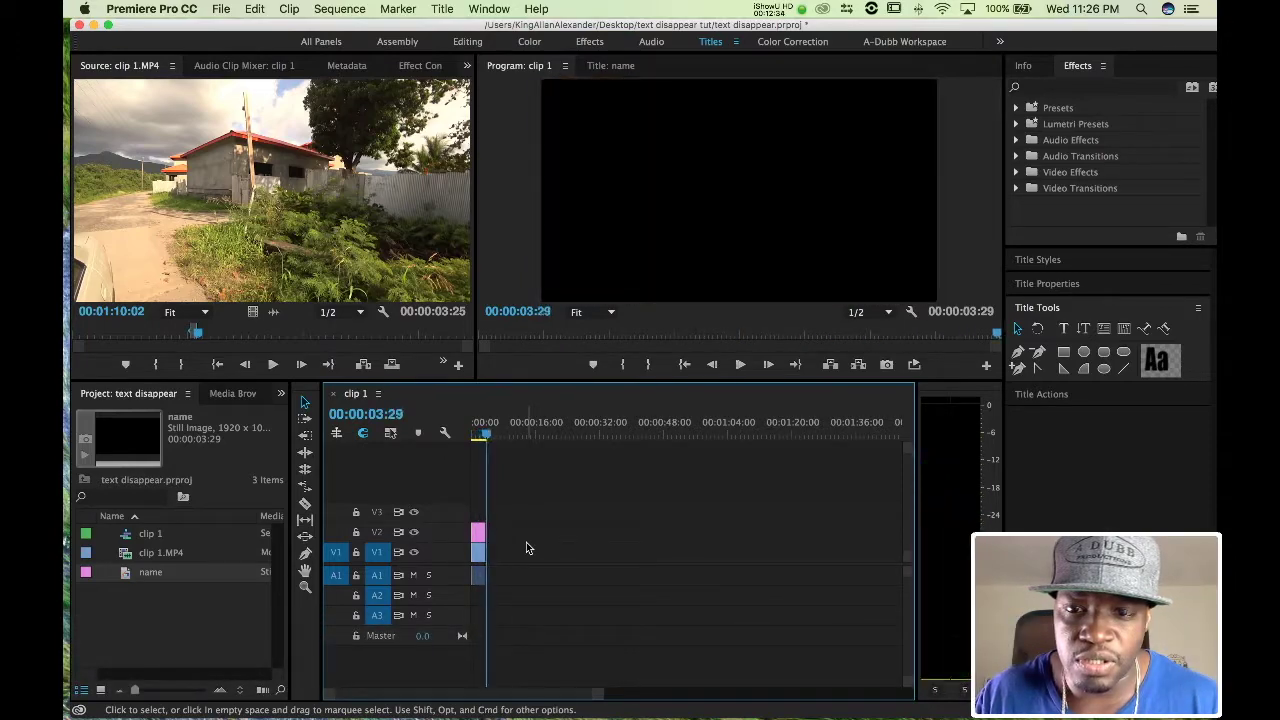
key("space")
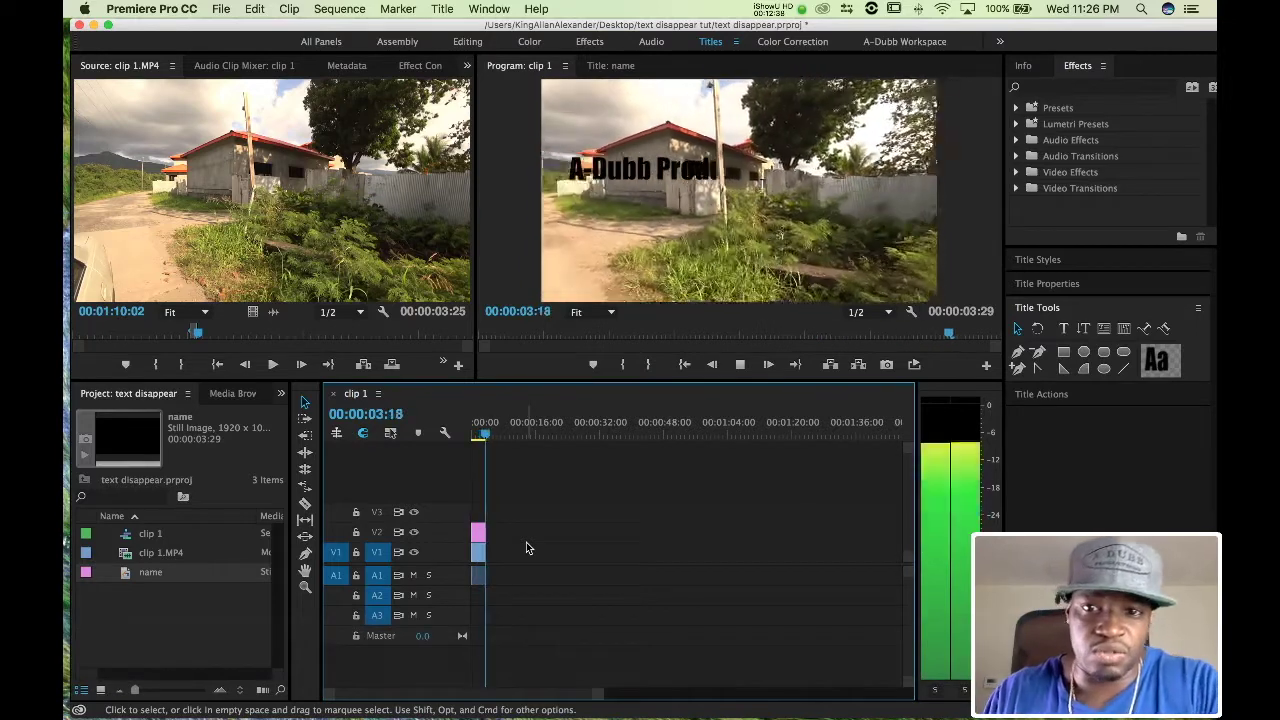
key("space")
key("space")
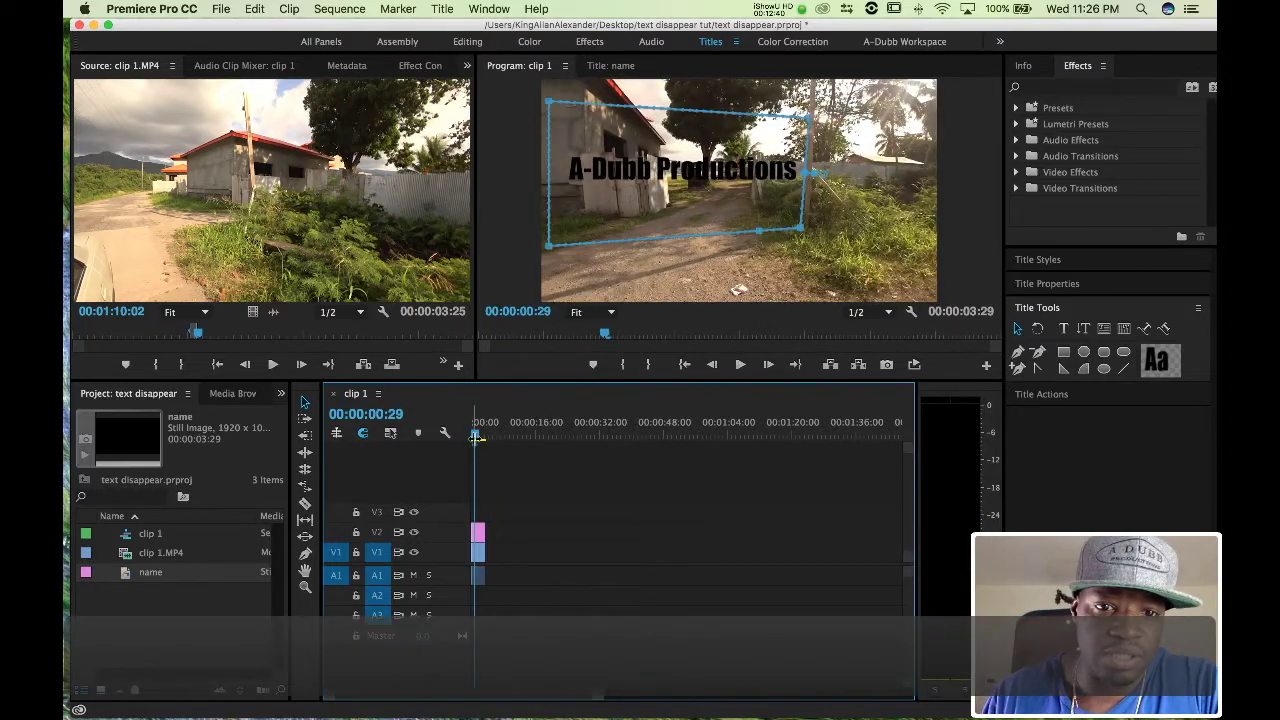
Shift the title clip's opacity mask slightly right at 00:00:00:08 to line its edge up with the pole
left_click(477, 433)
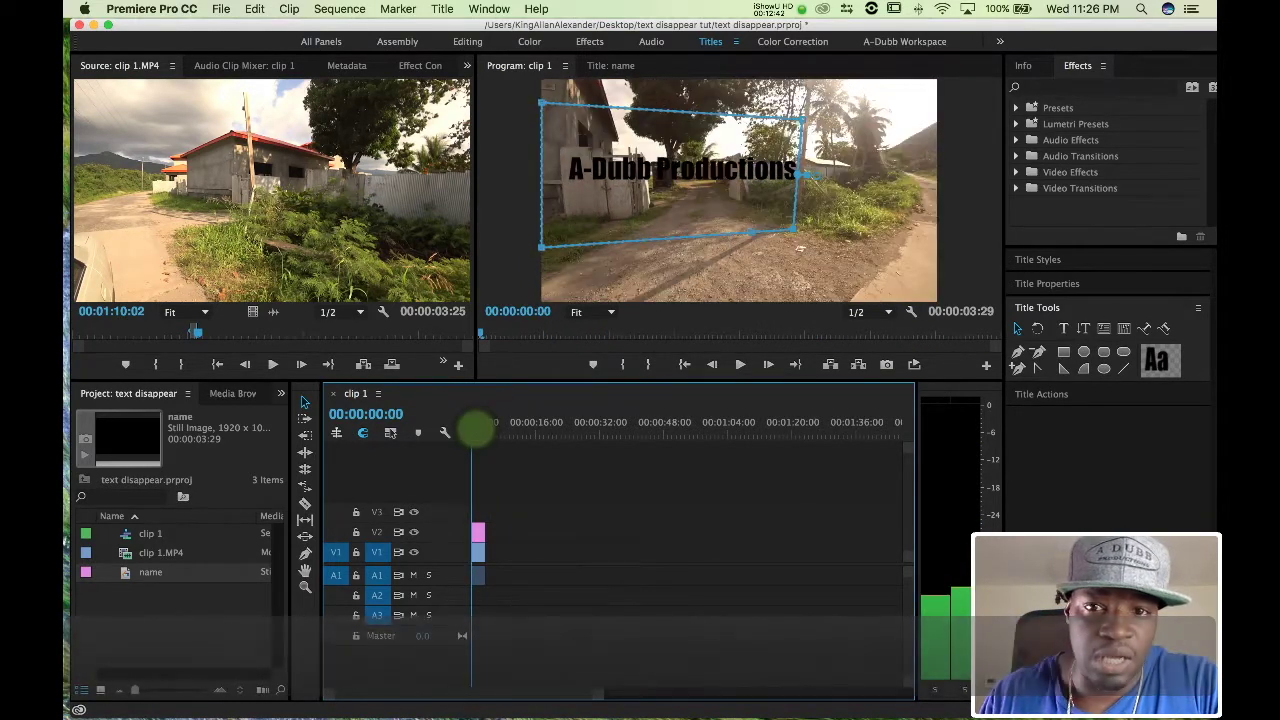
left_click(476, 532)
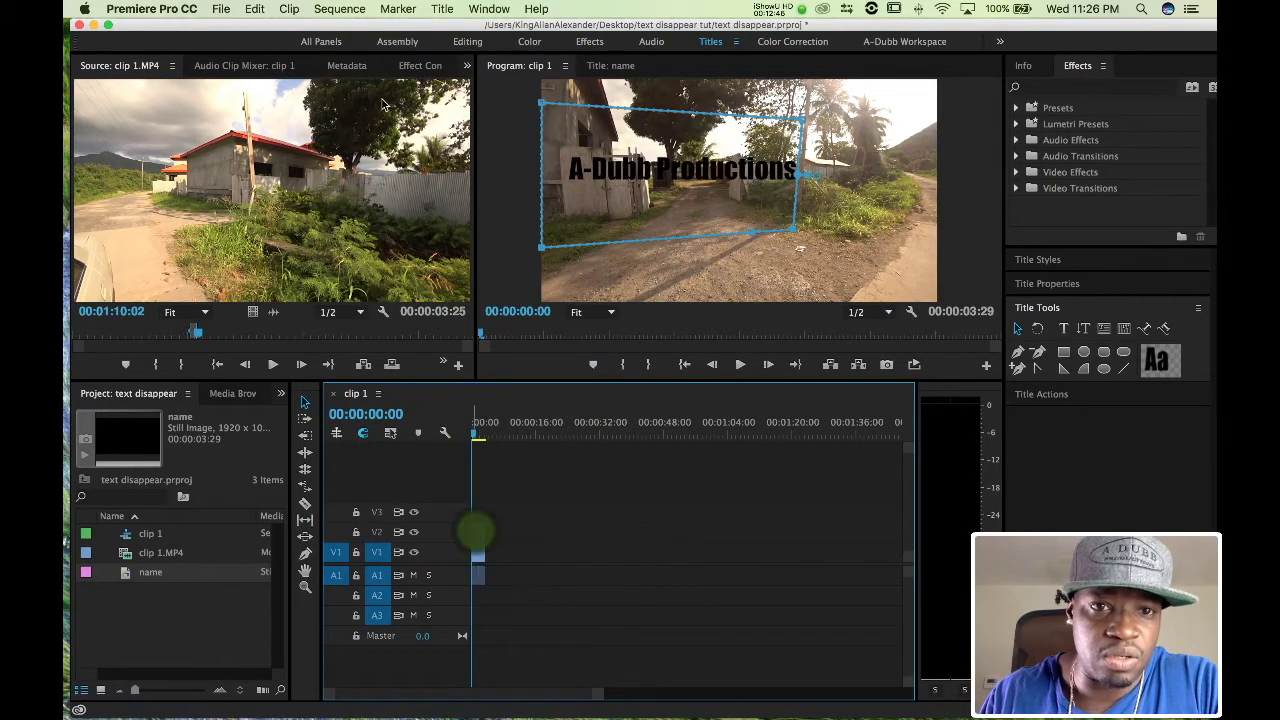
left_click(420, 60)
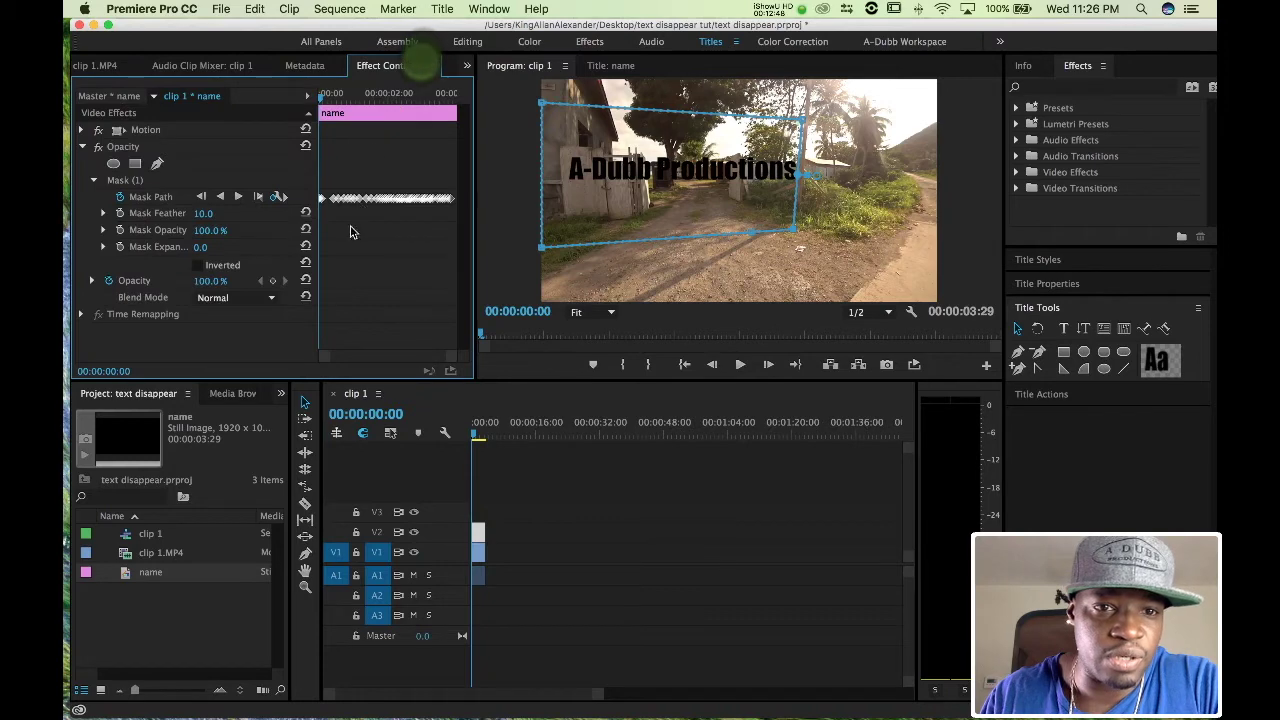
left_click(321, 95)
left_click_drag(321, 95, 330, 100)
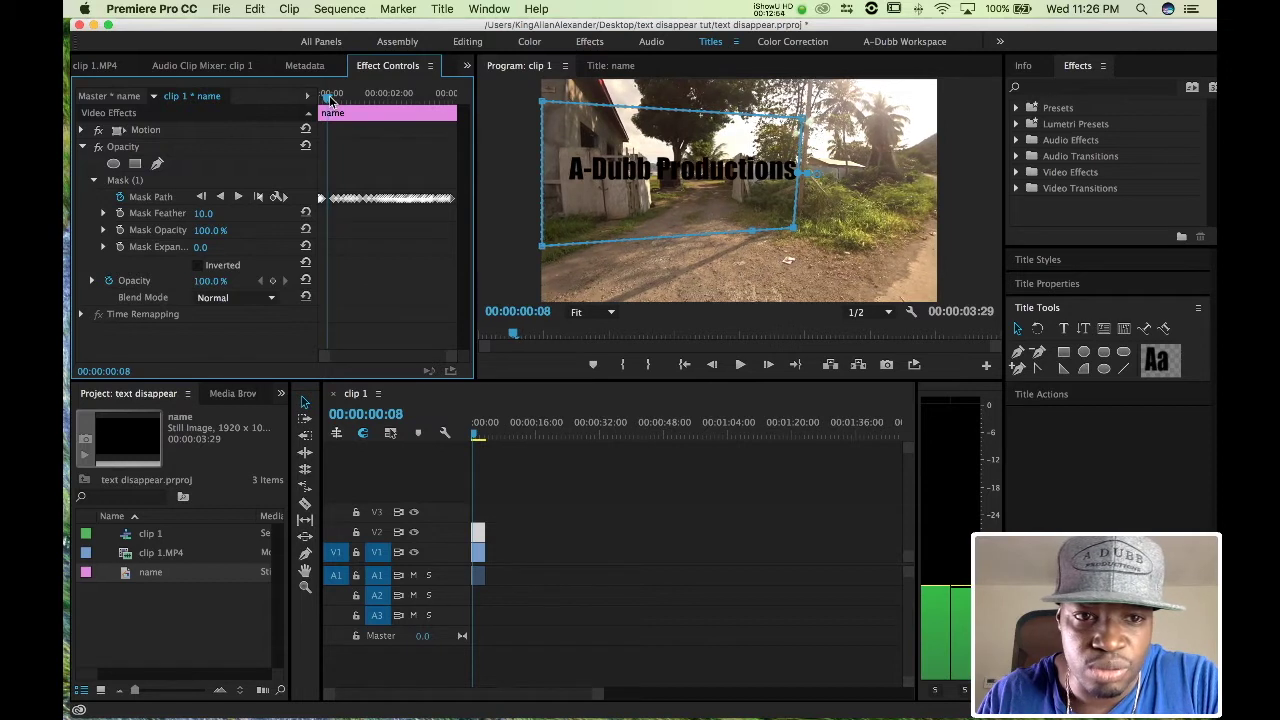
left_click_drag(710, 199, 713, 200)
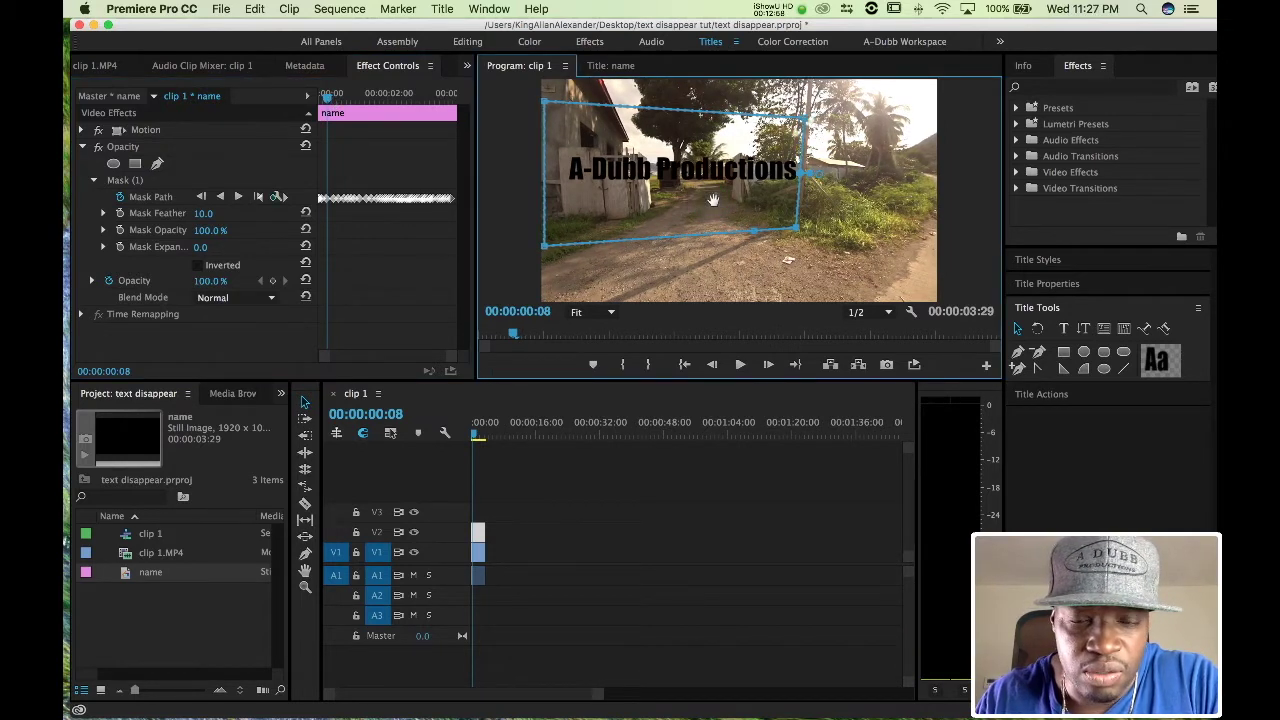
Scrub through the title's mask keyframes to 00:00:03:25 and replay the whole sequence from the start to check the corrected effect
left_click(330, 96)
left_click_drag(330, 96, 453, 95)
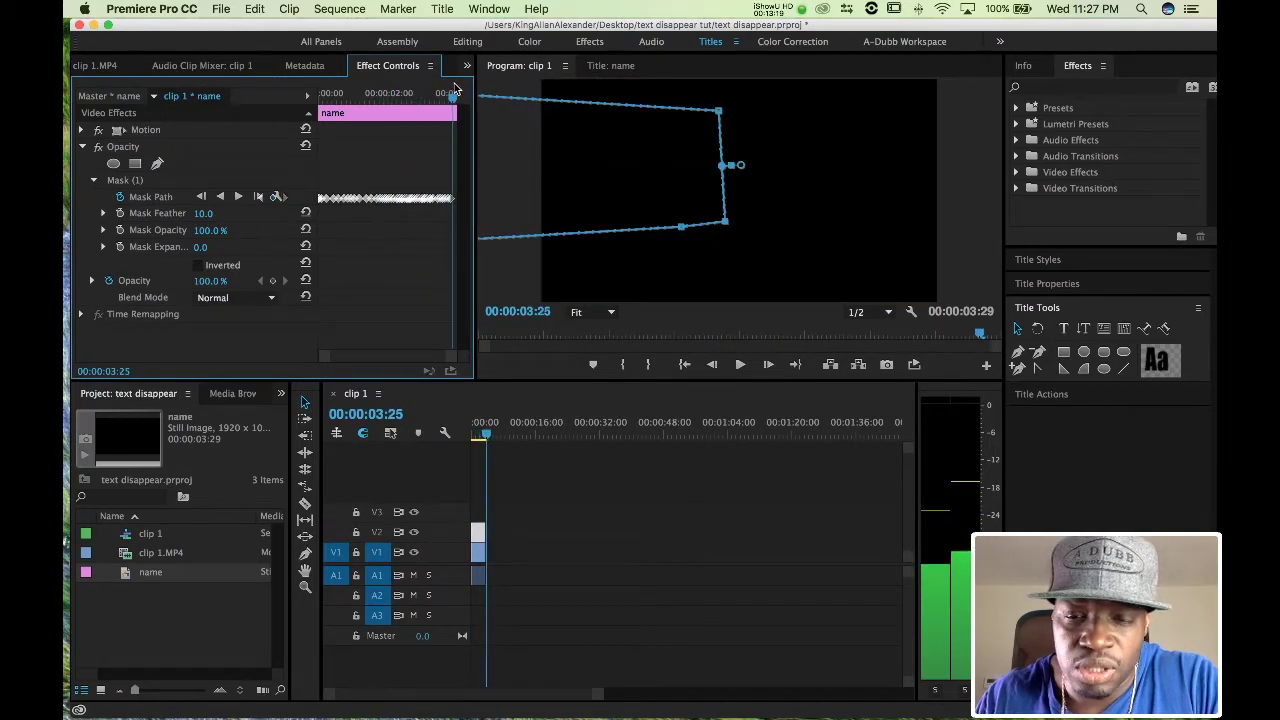
left_click(553, 465)
left_click_drag(482, 430, 450, 435)
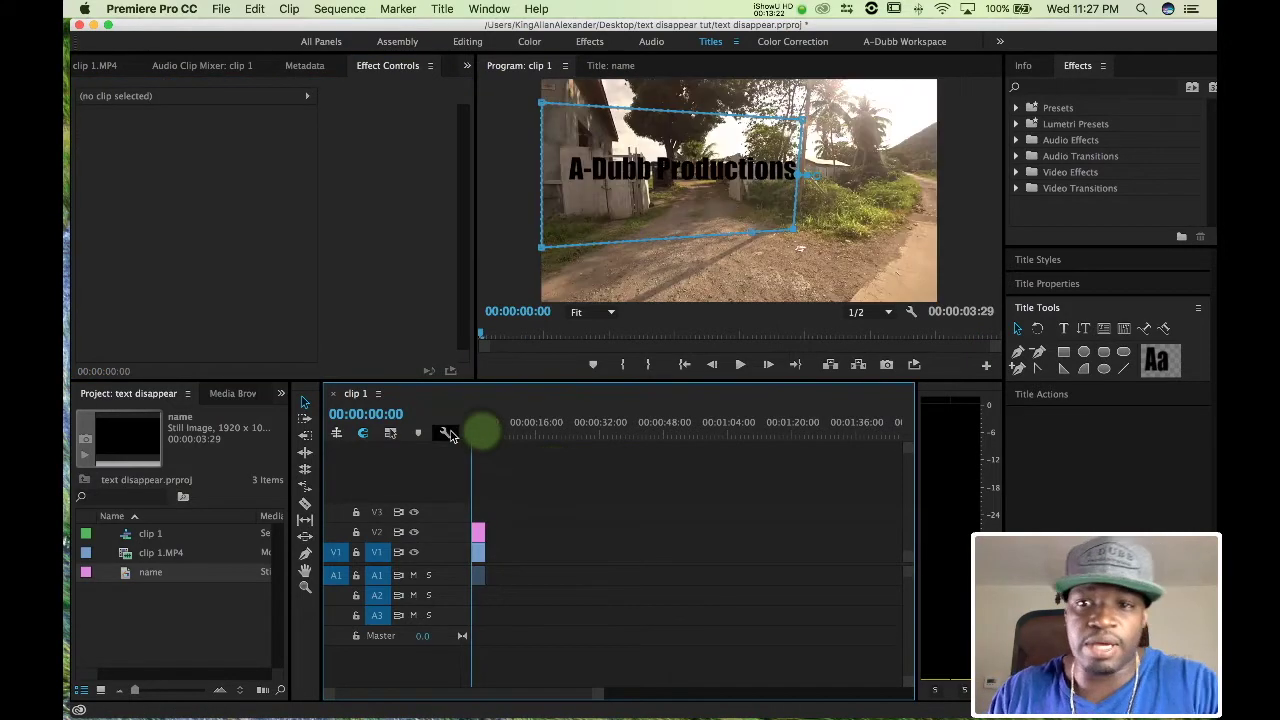
key("space")
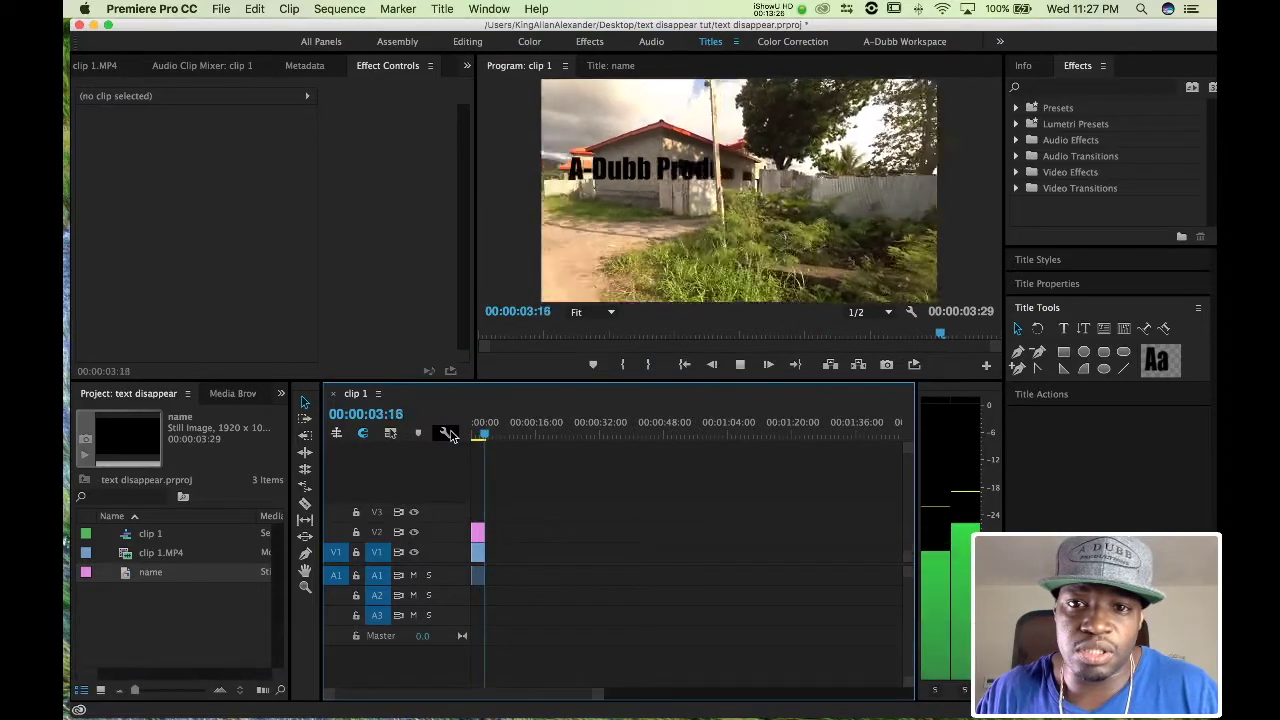
key("space")
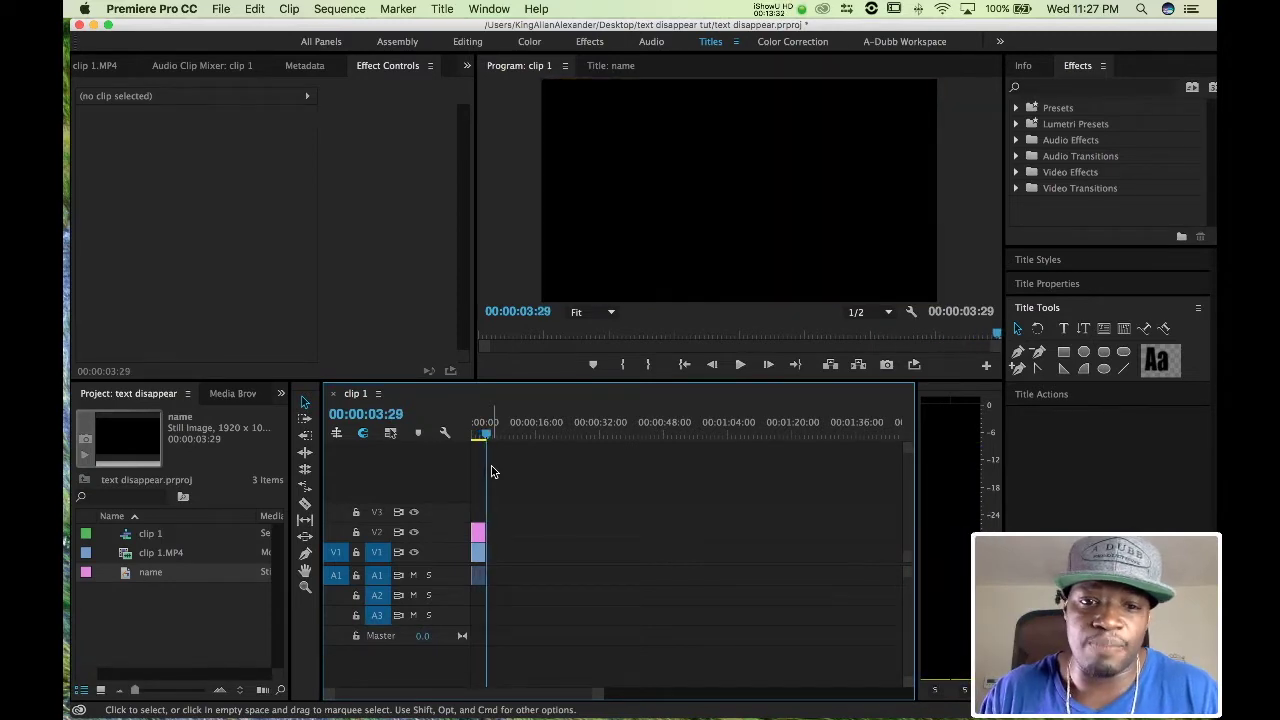
key("space")
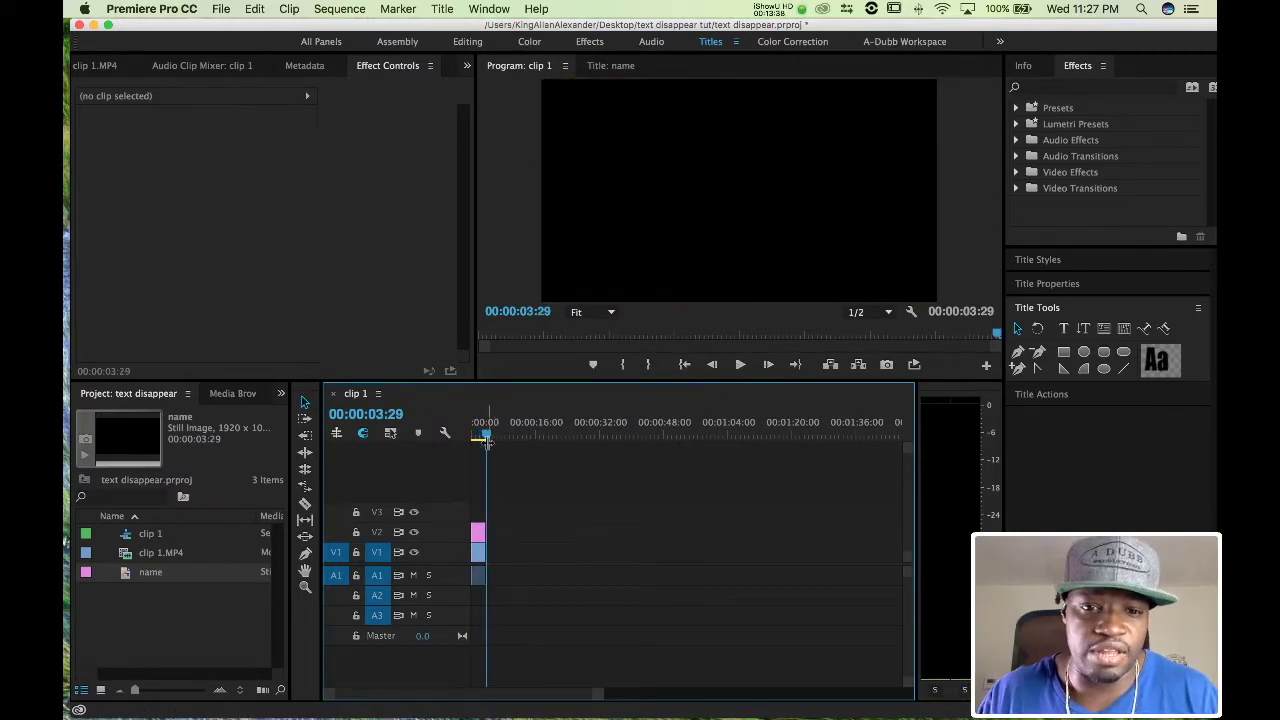
left_click_drag(489, 441, 474, 439)
key("space")
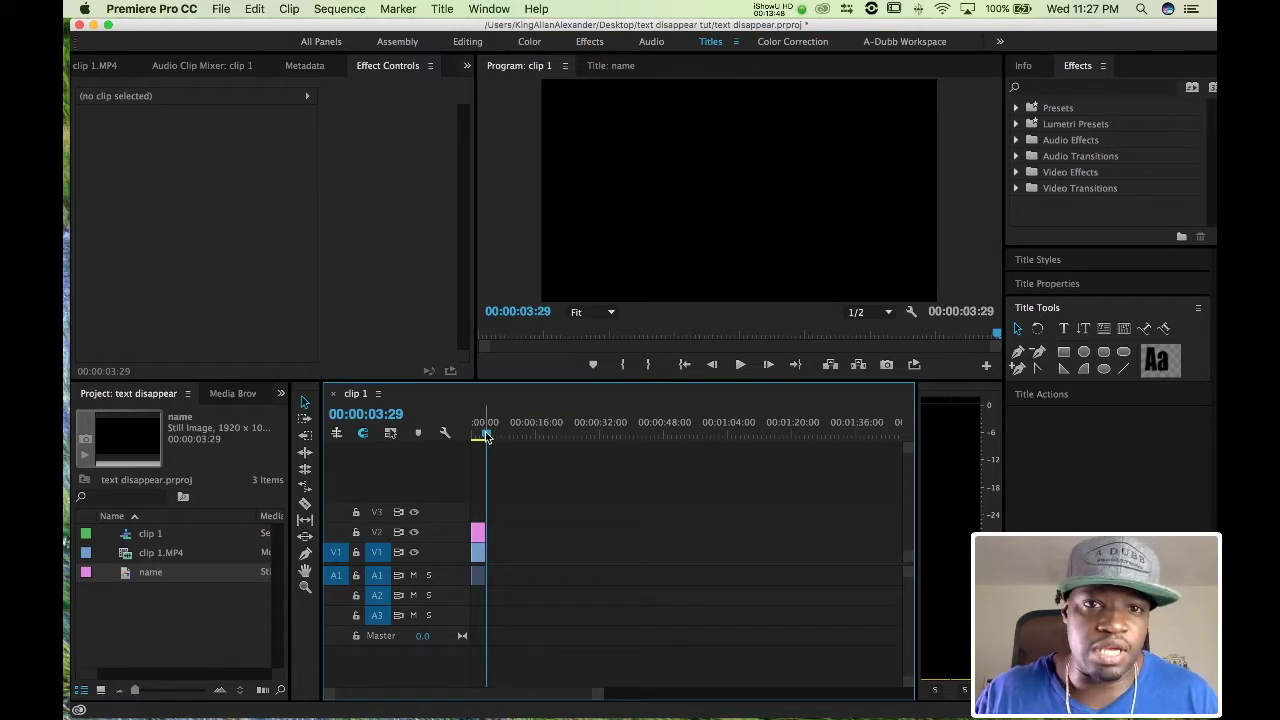
Examine the New Title types without creating a title, and show the Titles workspace
left_click(442, 9)
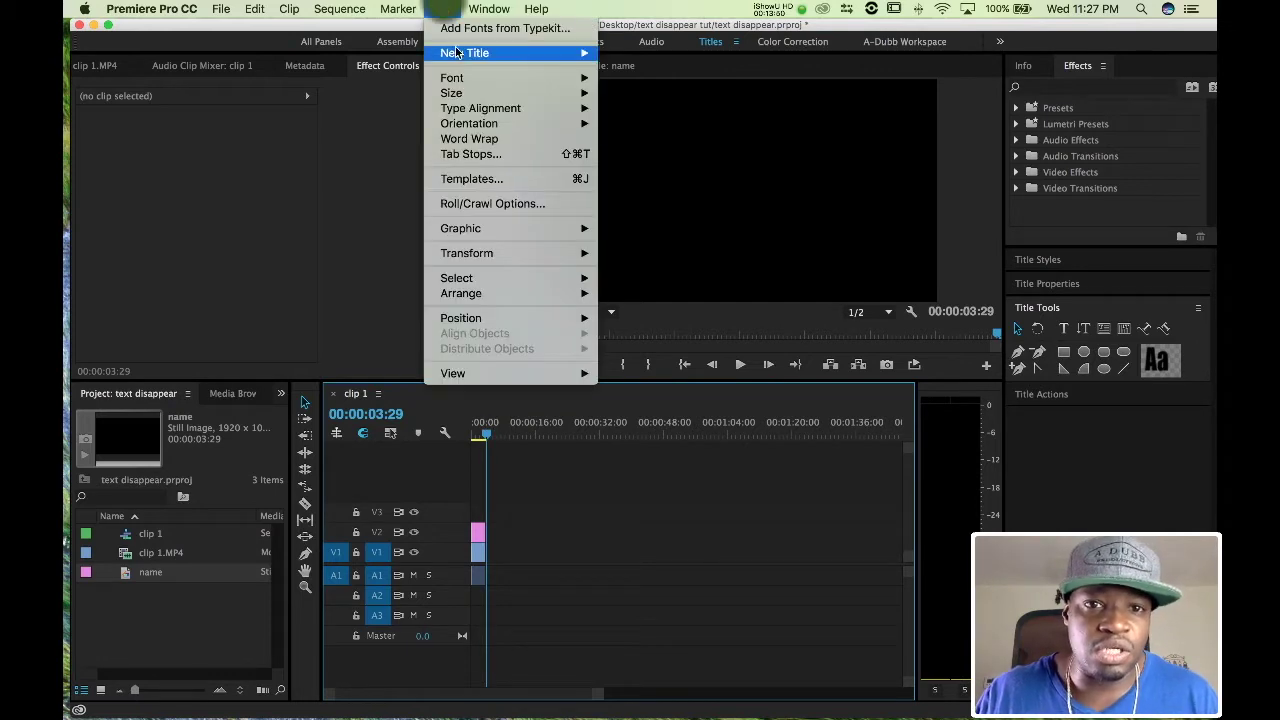
mouse_move(458, 56)
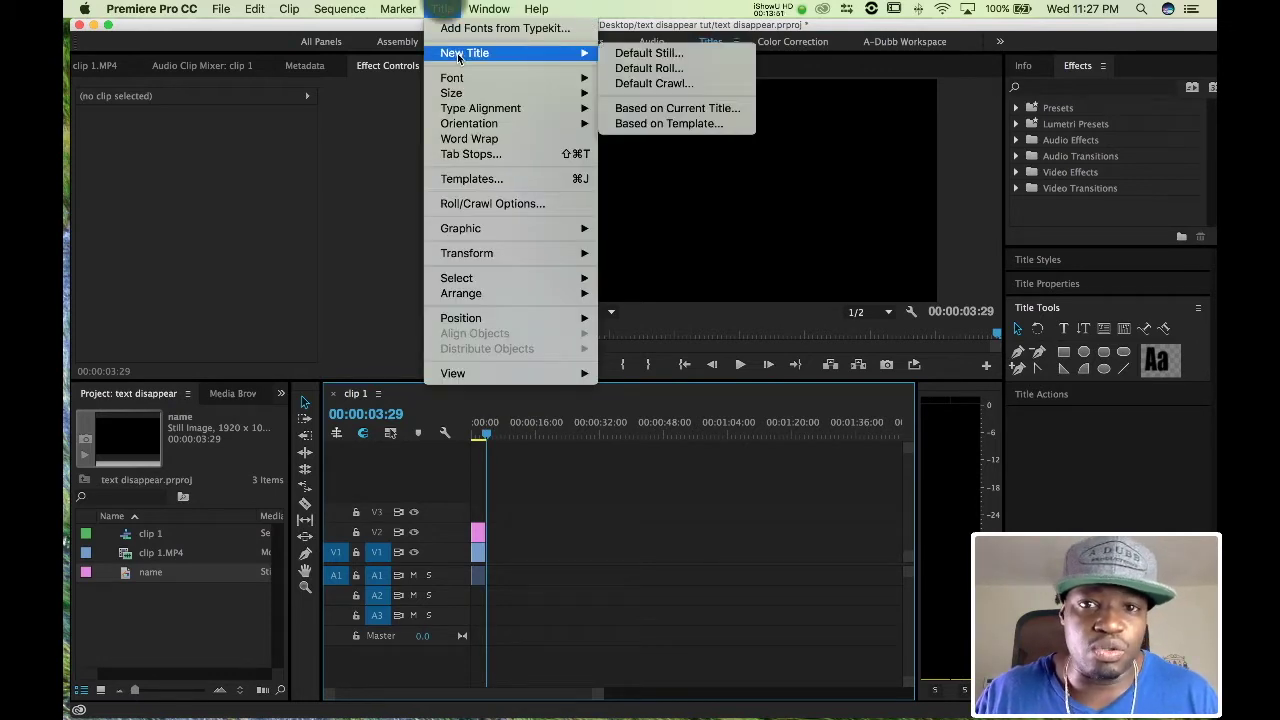
left_click(616, 543)
left_click(712, 41)
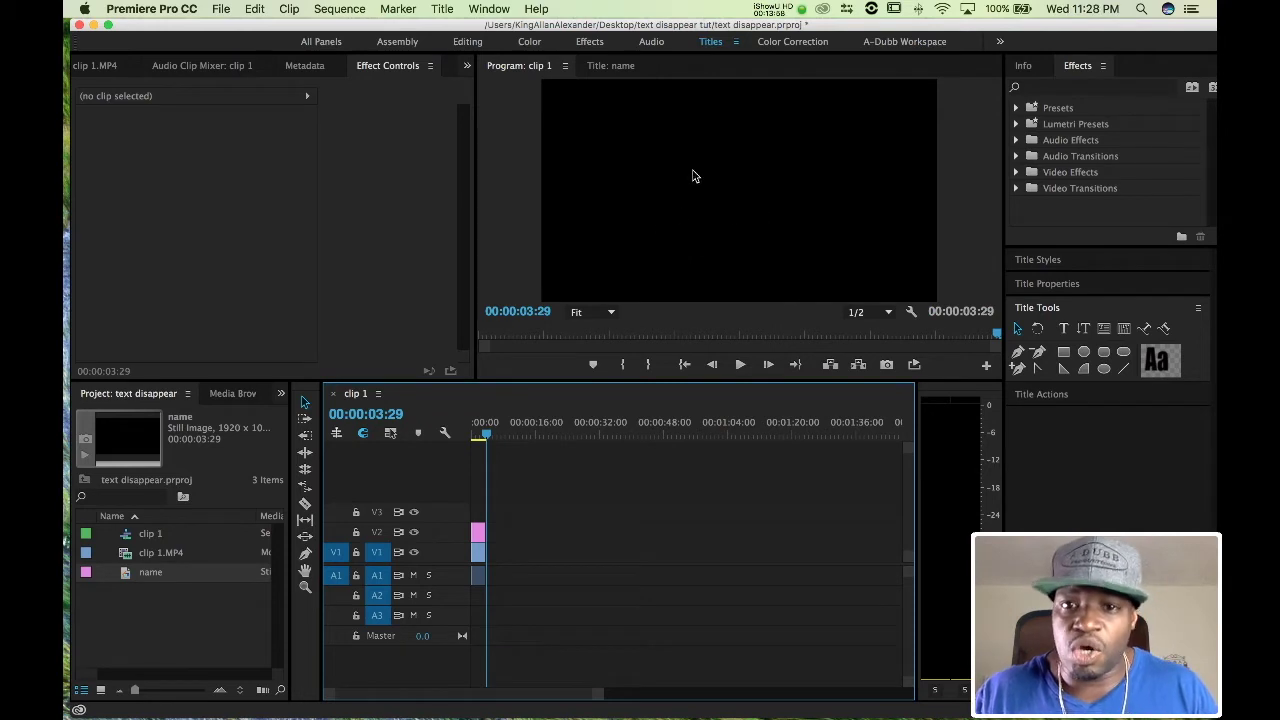
Examine the Title Properties and Title Tools, ending on the title Selection tool
left_click(1074, 307)
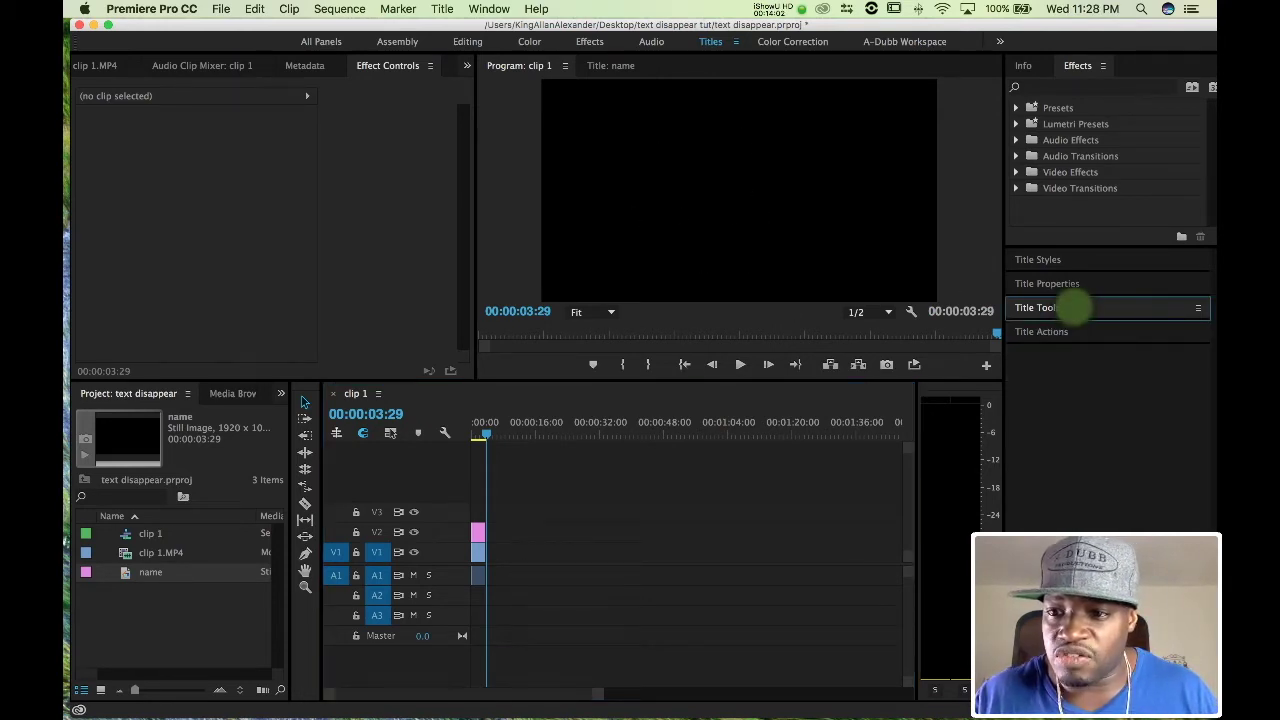
left_click(1082, 286)
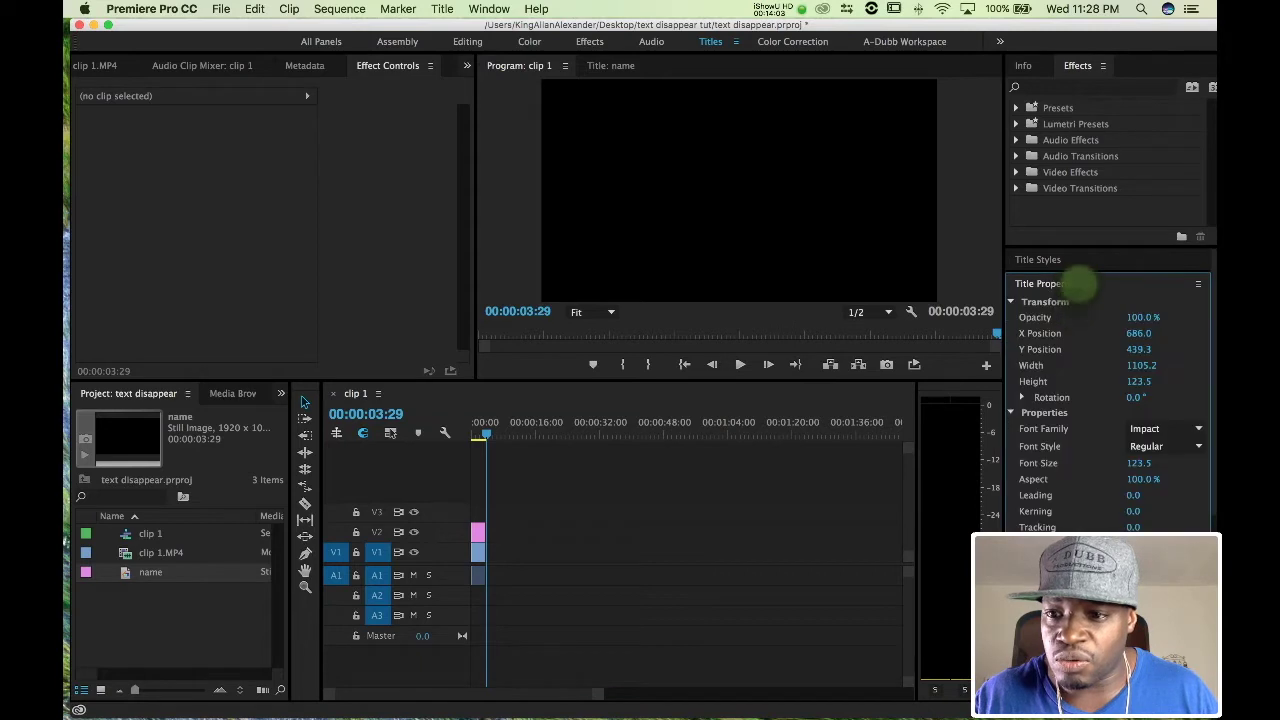
left_click(1082, 286)
left_click(1086, 307)
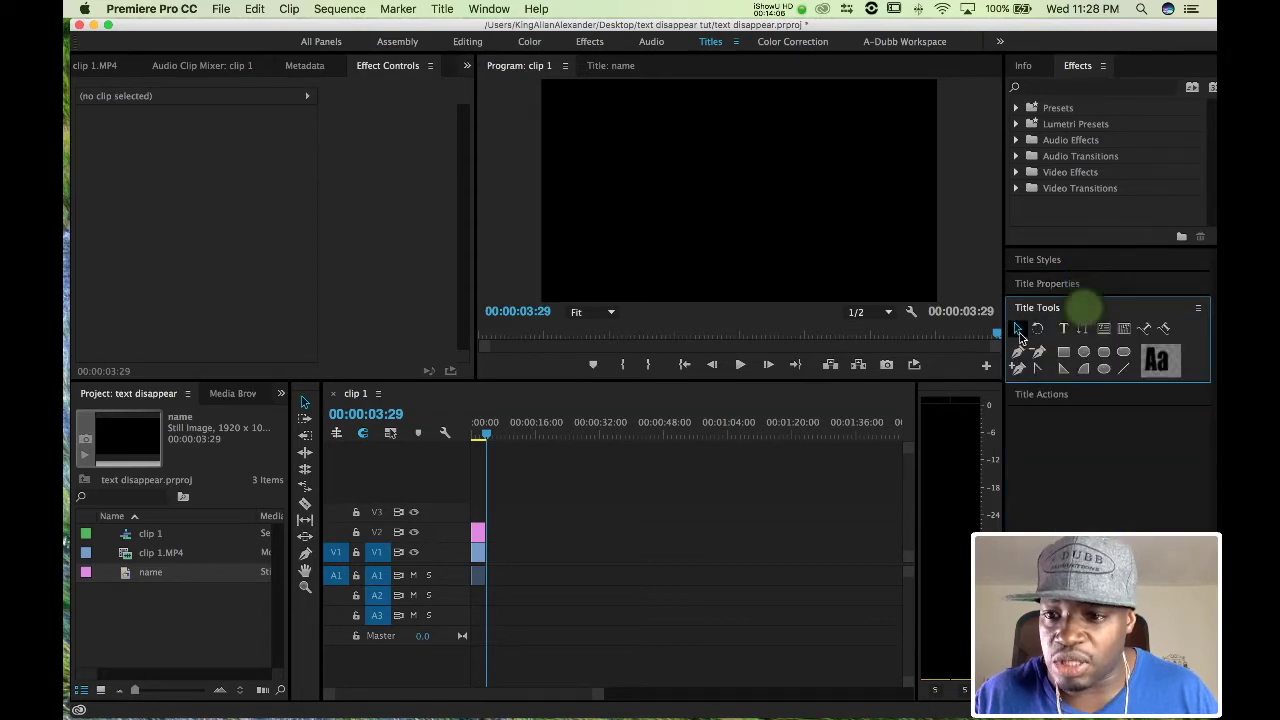
left_click(1017, 328)
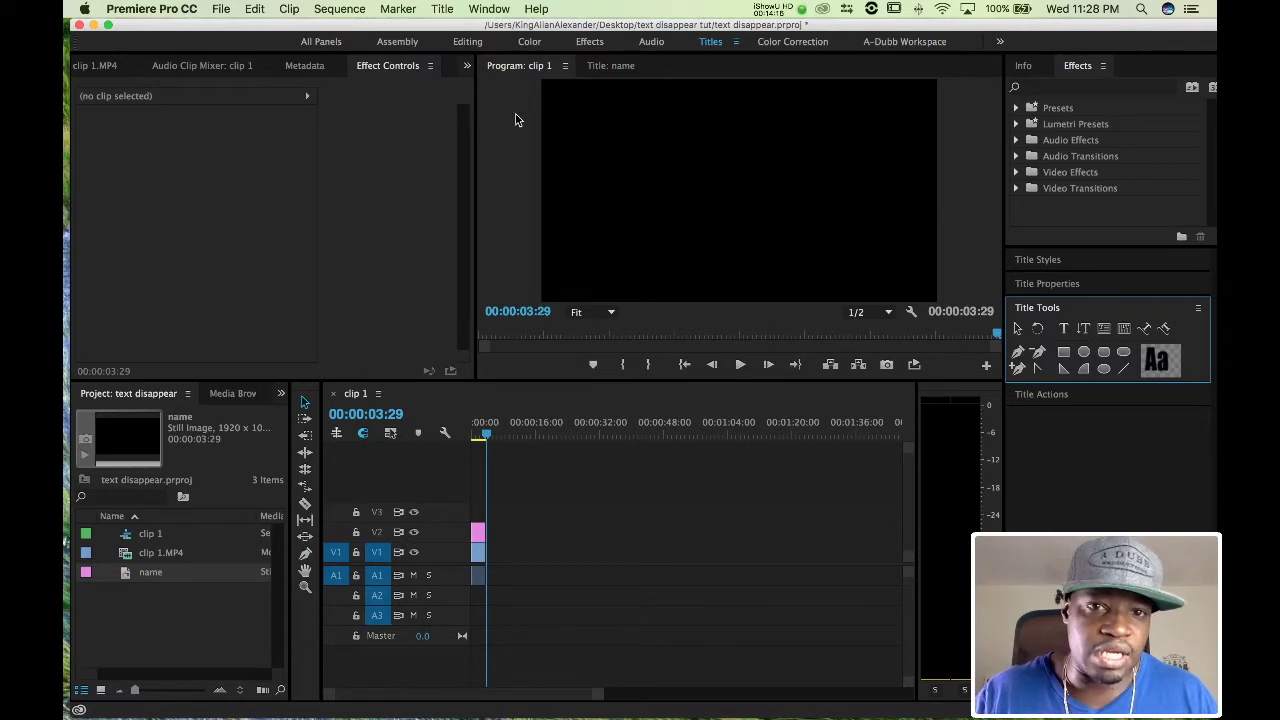
Compare the "name" title's editing view with the program view, moving the playhead to 00:00:00:12 so the text shows over the footage
left_click(594, 67)
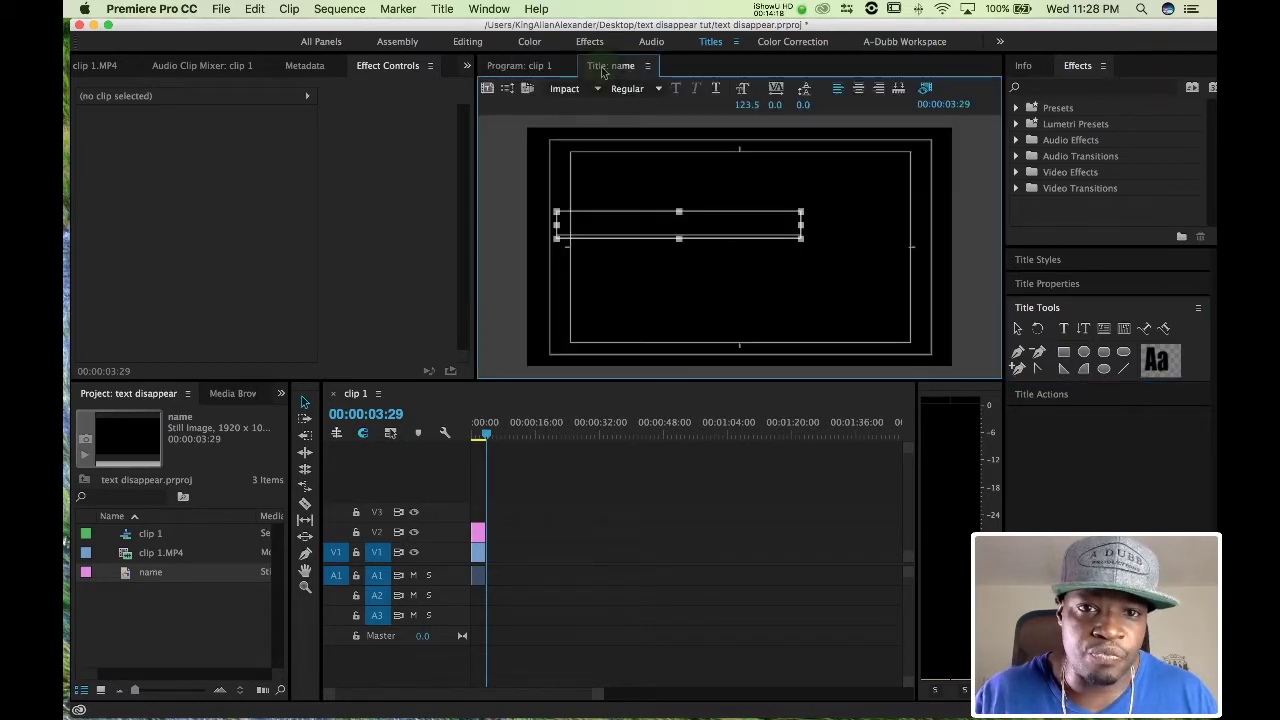
left_click(547, 66)
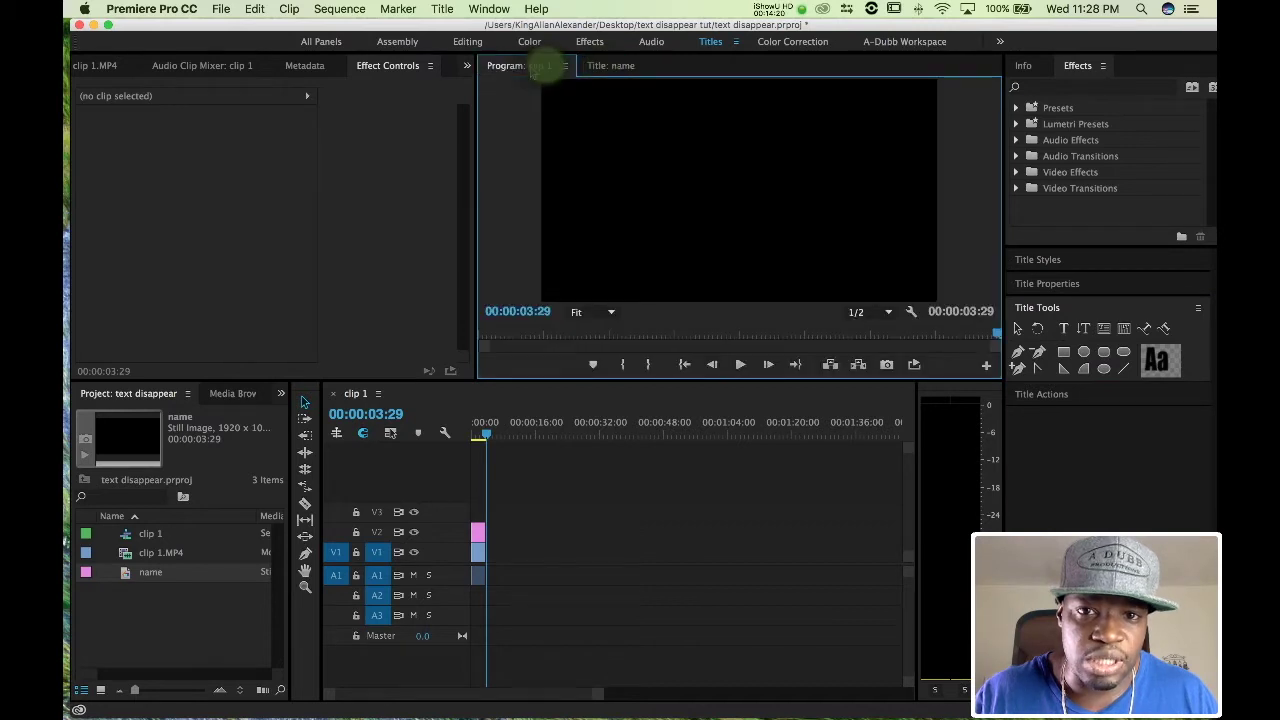
left_click(612, 66)
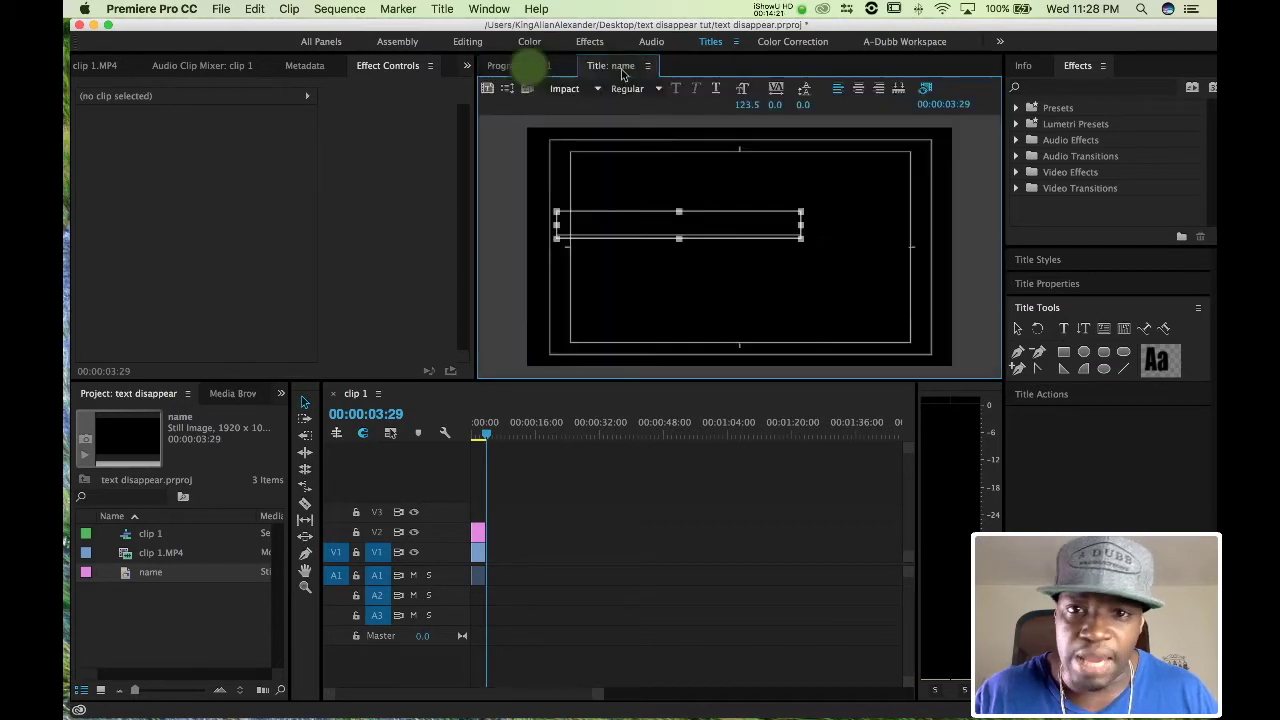
left_click(531, 68)
left_click_drag(486, 433, 475, 433)
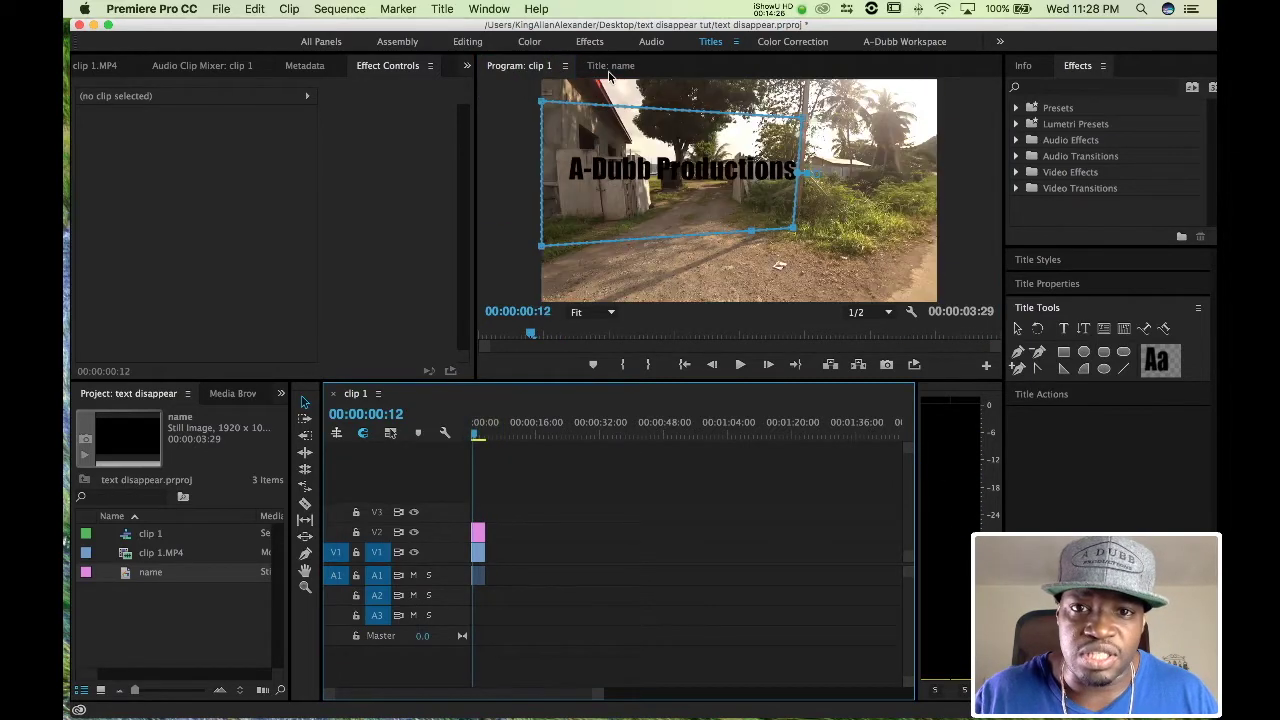
left_click(608, 66)
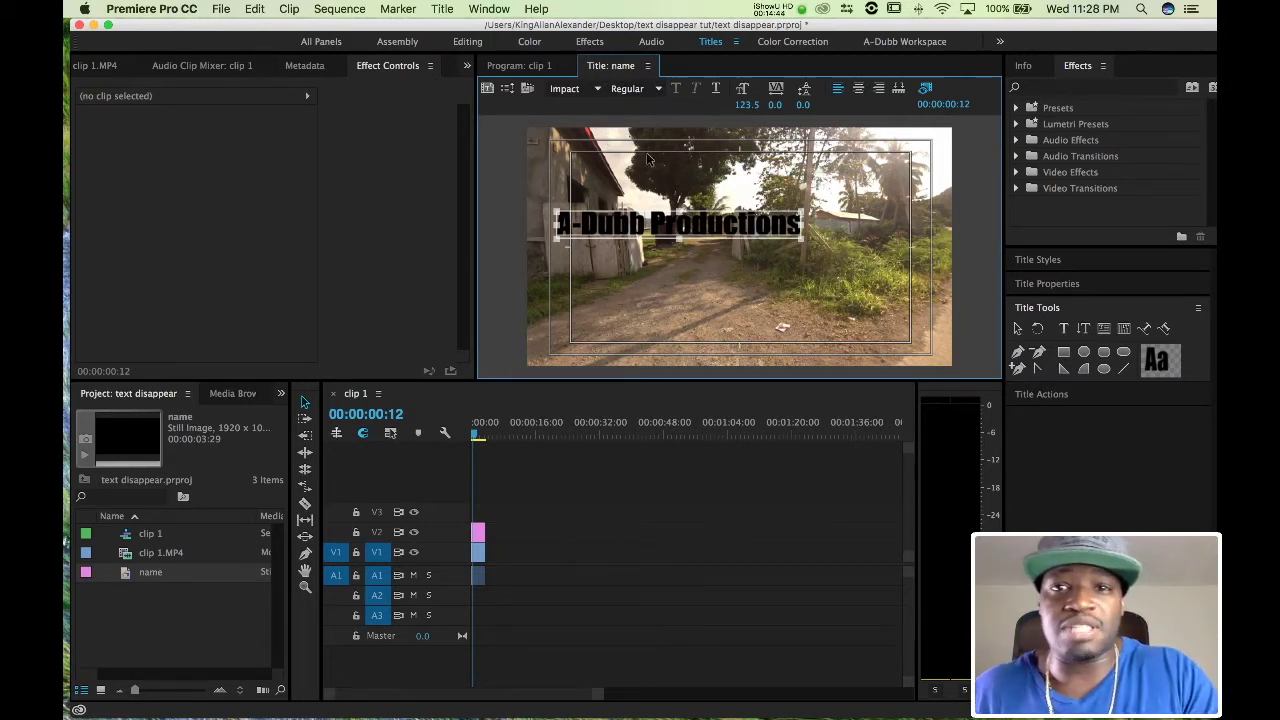
left_click(515, 65)
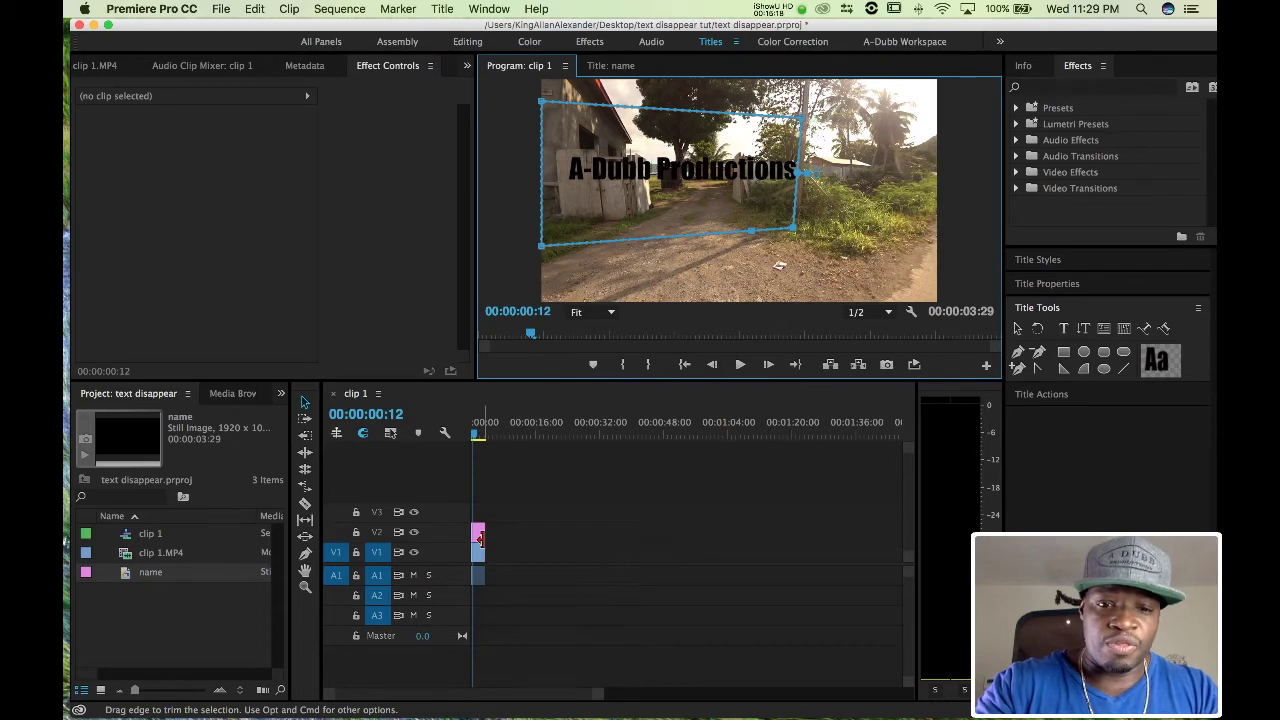
Return the playhead to 00:00:00:00 and display the effect controls of the "name" title clip on V2
mouse_move(478, 550)
left_mouse_down()
mouse_move(505, 514)
mouse_move(477, 514)
mouse_move(472, 557)
left_mouse_up()
left_click(478, 512)
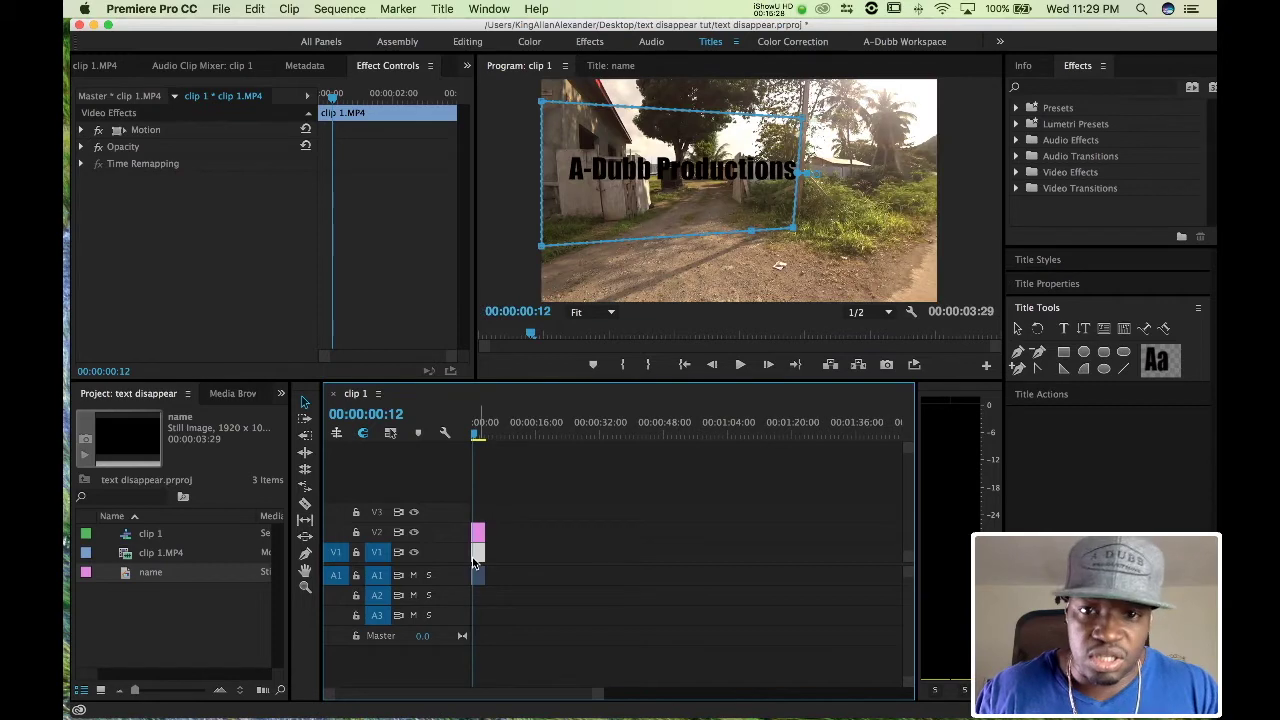
left_click(512, 532)
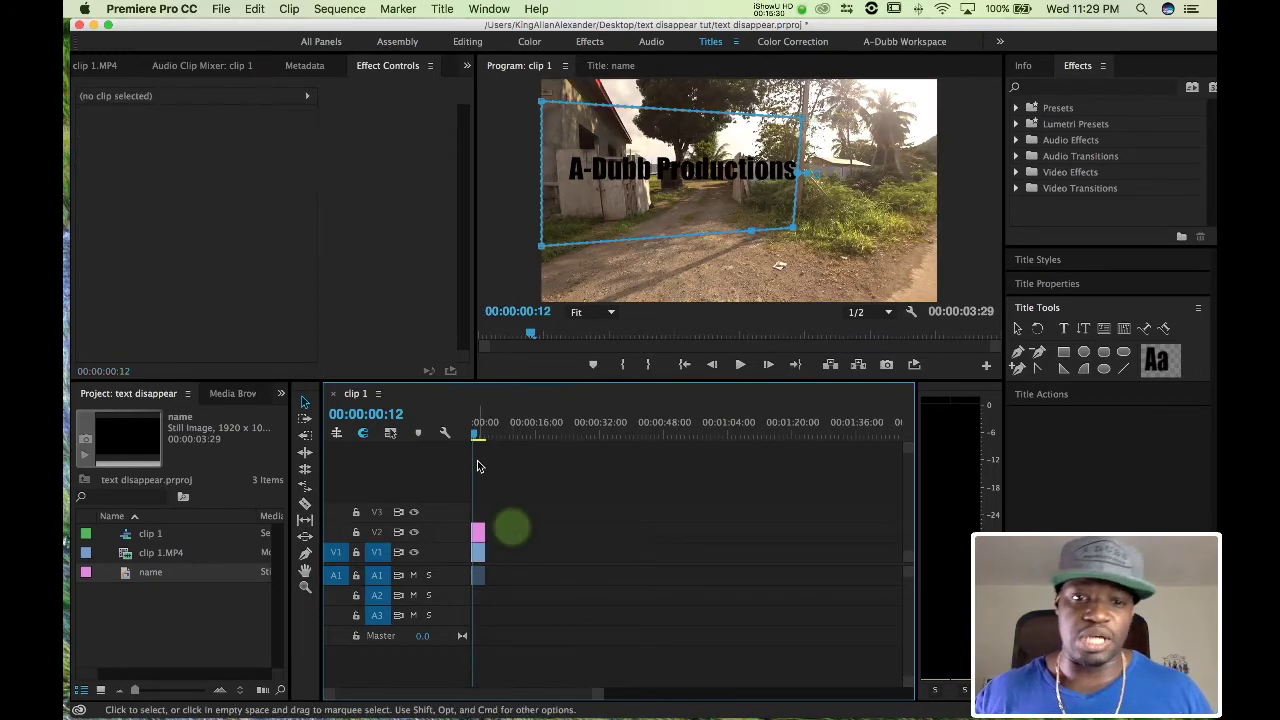
left_click(475, 430)
left_click_drag(475, 430, 471, 431)
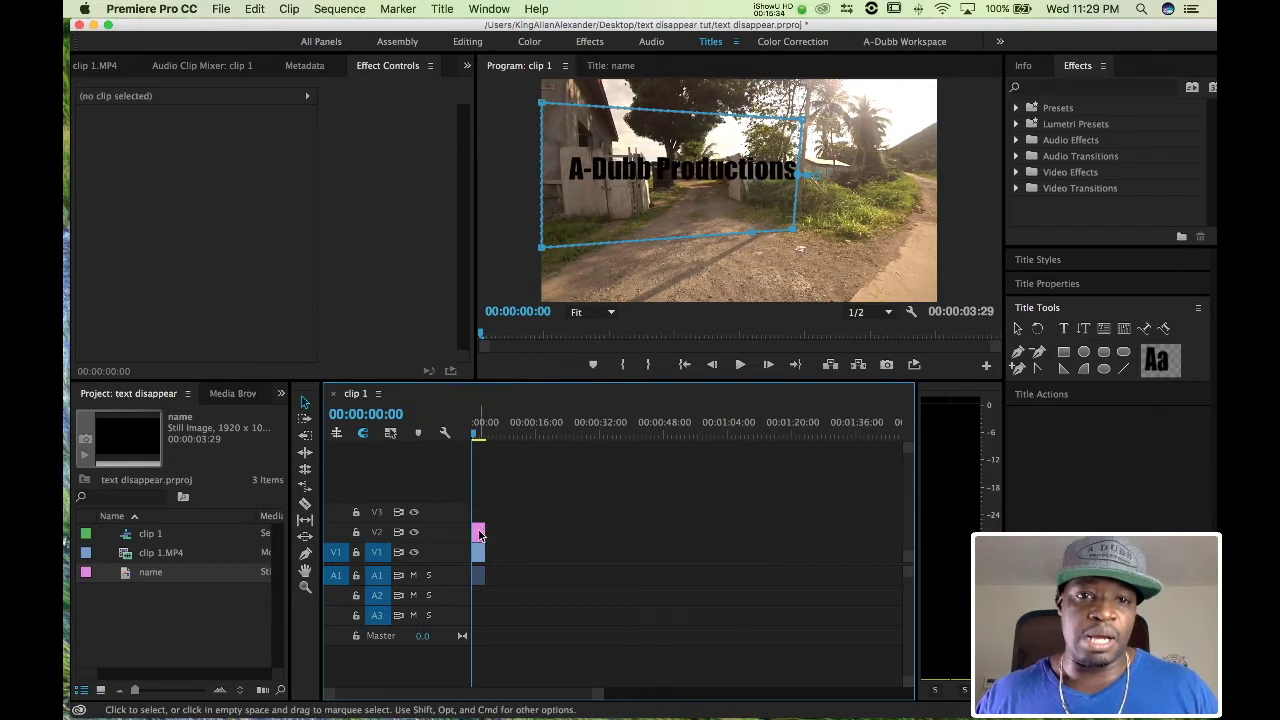
left_click(399, 67)
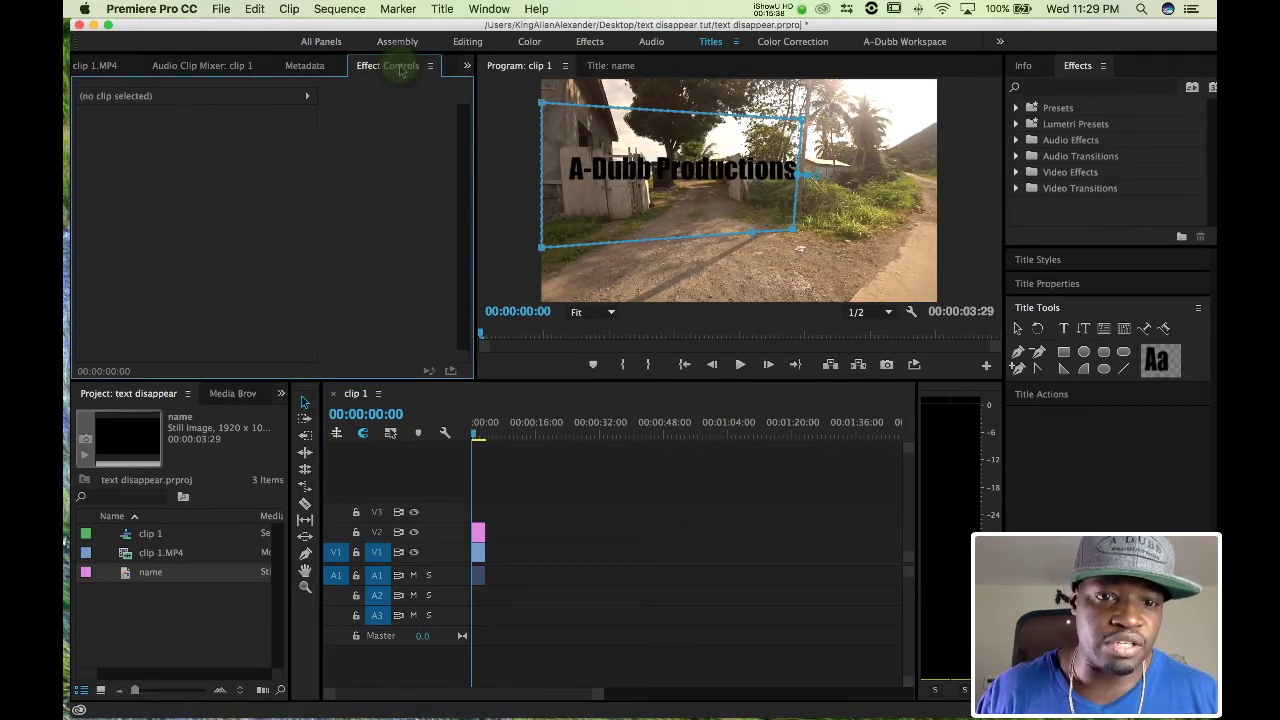
left_click(477, 533)
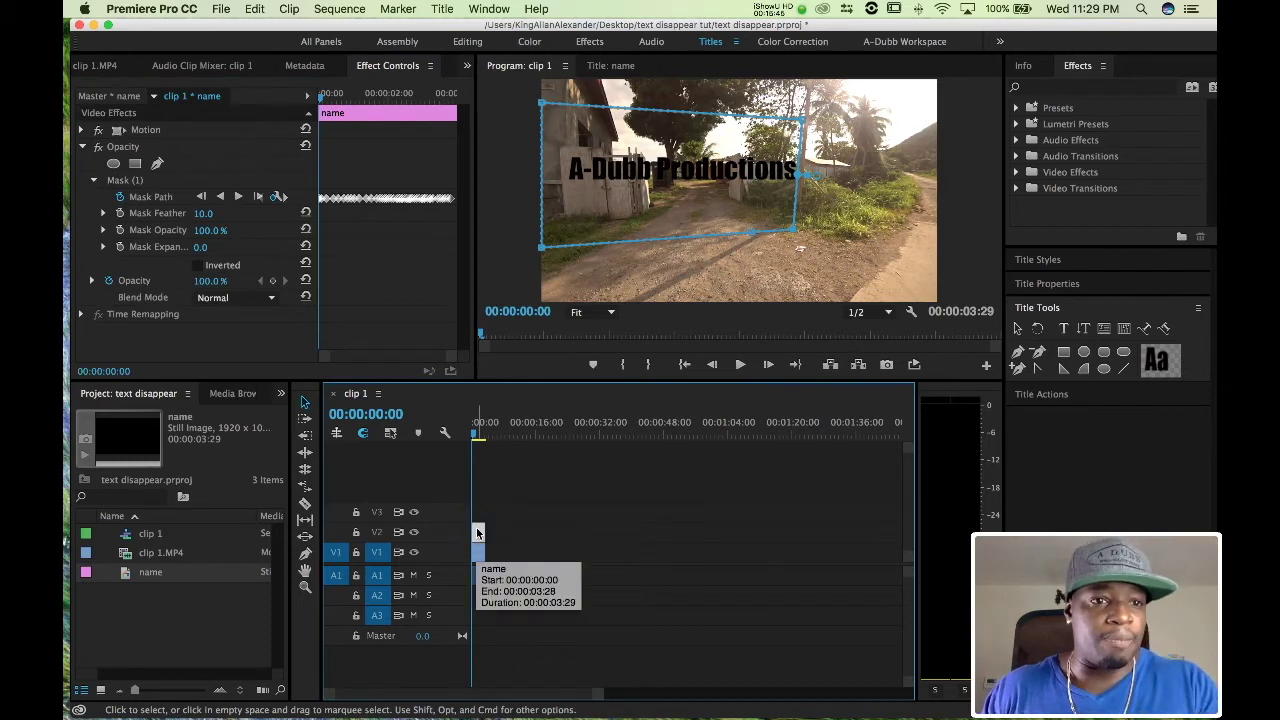
Review the Opacity settings of the "name" title clip, including the pen tool used for drawing its mask
left_click(82, 146)
left_click(82, 146)
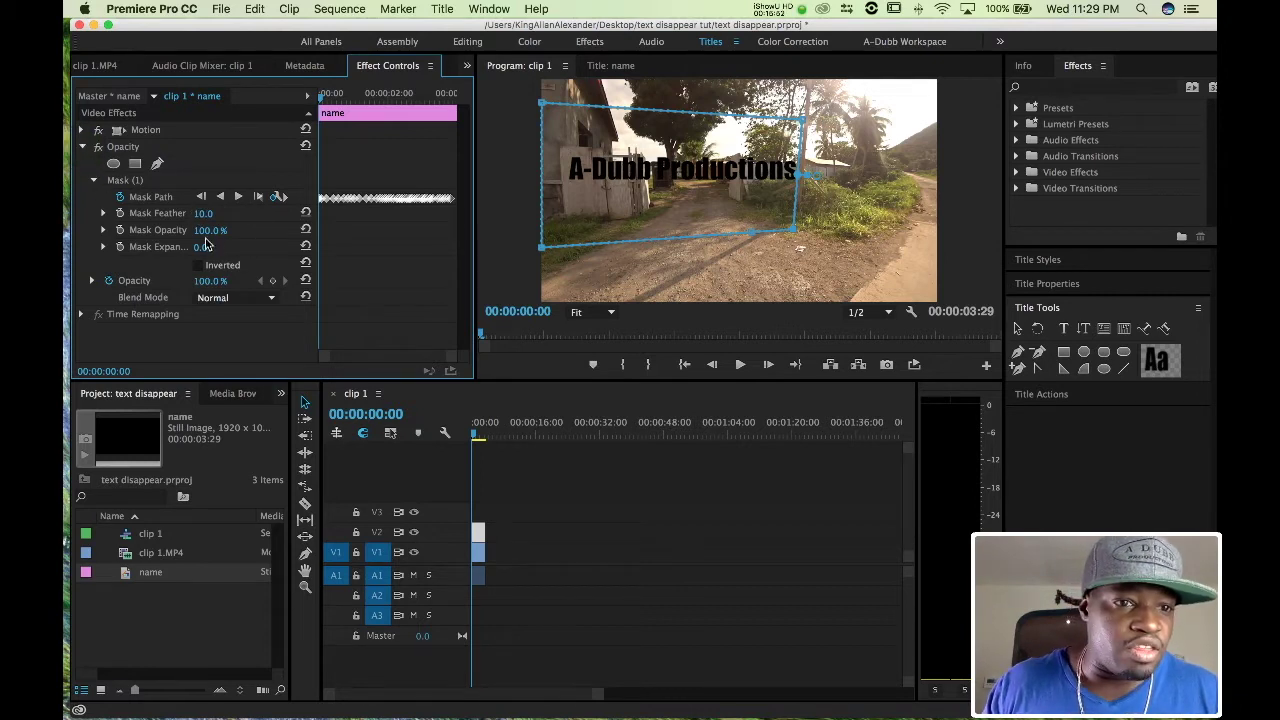
left_click(156, 165)
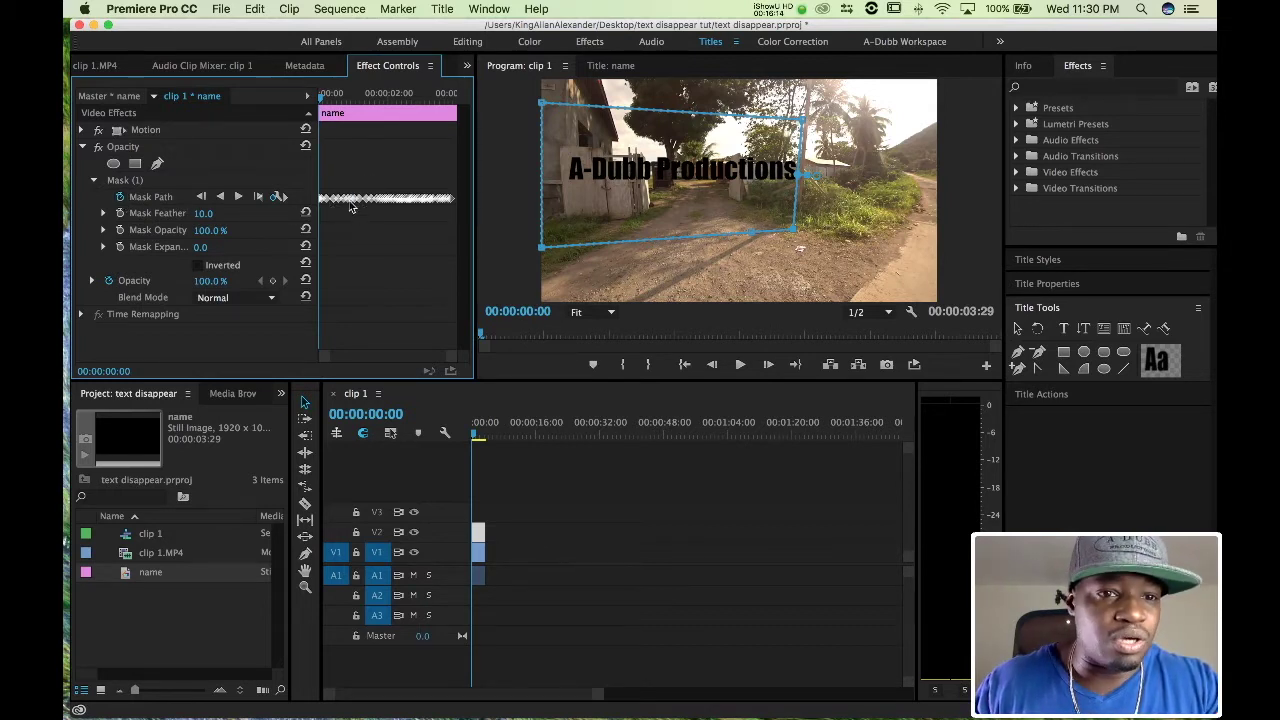
Advance frame by frame from the start to 00:00:00:04 and nudge the title's opacity mask slightly to follow the pole
left_click(476, 434)
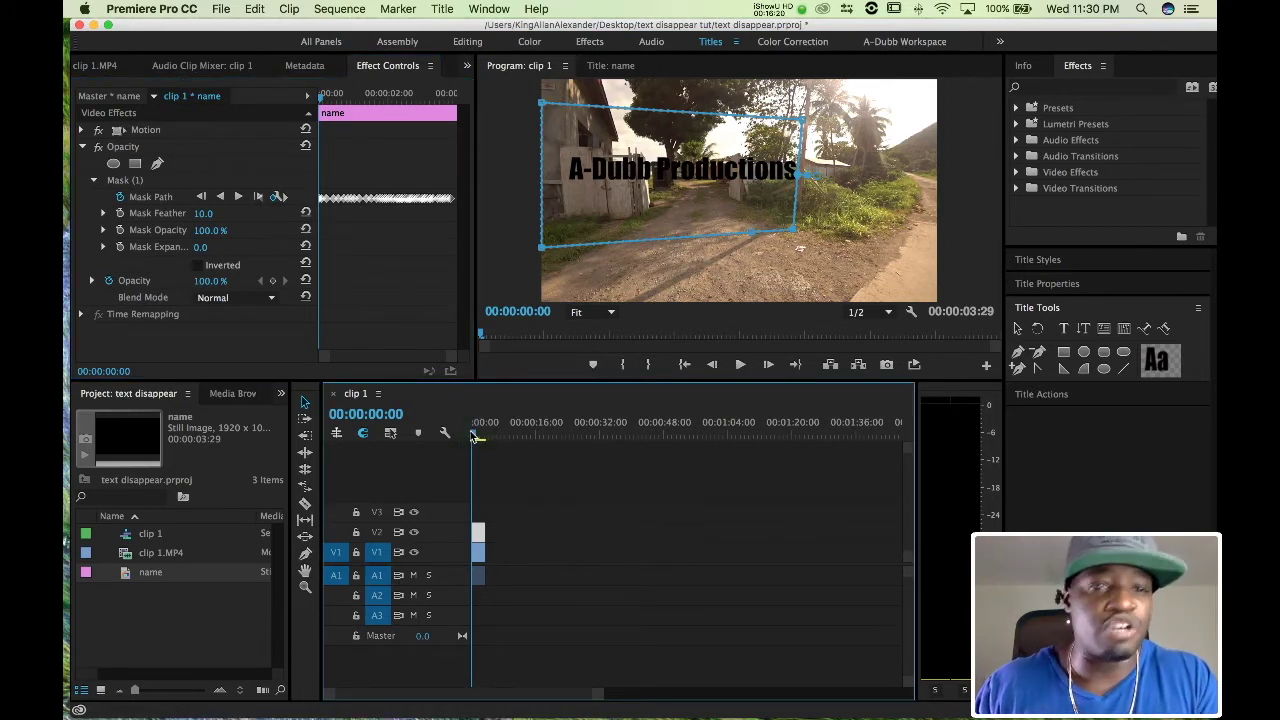
left_click(768, 365)
left_click(768, 365)
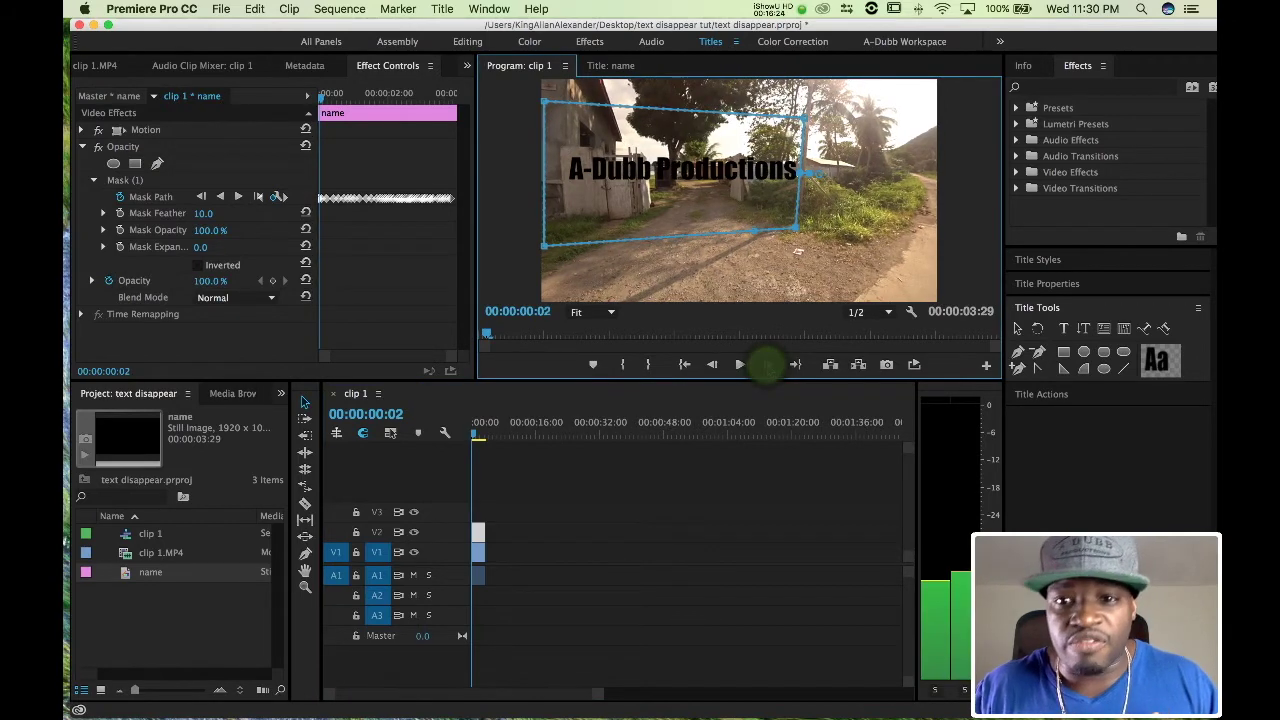
left_click(768, 366)
left_click(768, 365)
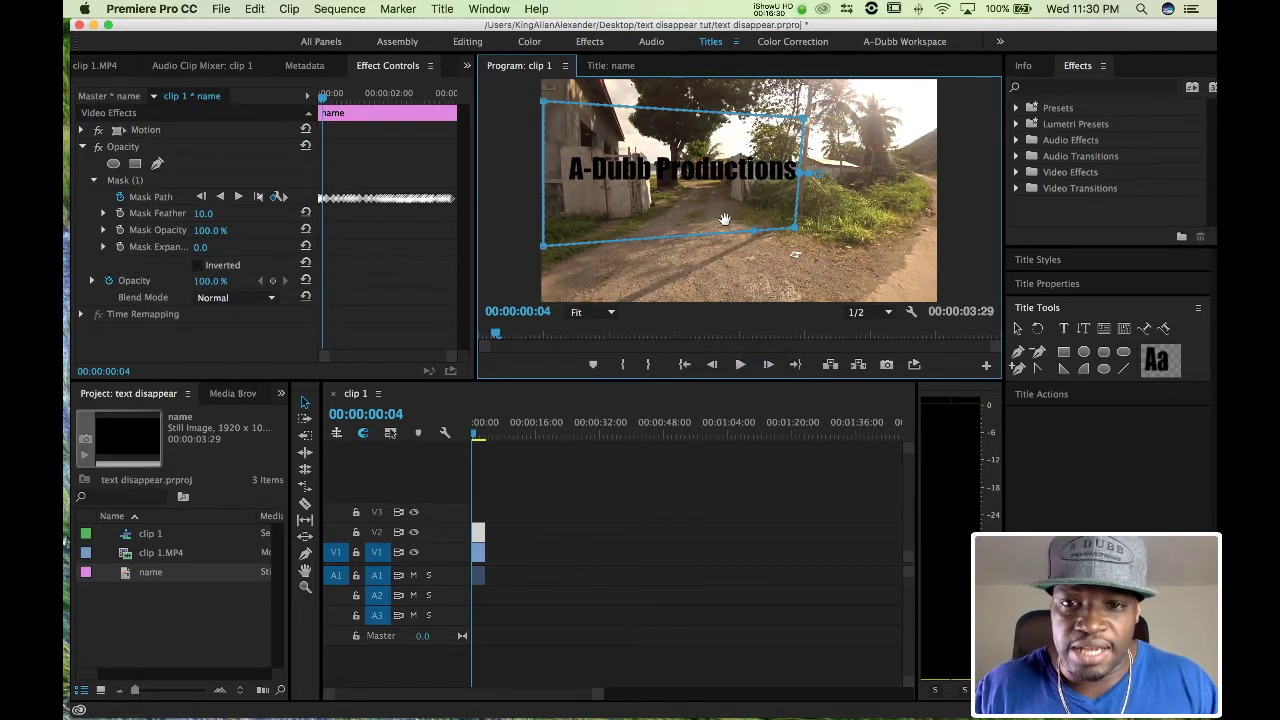
mouse_move(726, 218)
left_mouse_down()
mouse_move(698, 218)
mouse_move(726, 219)
left_mouse_up()
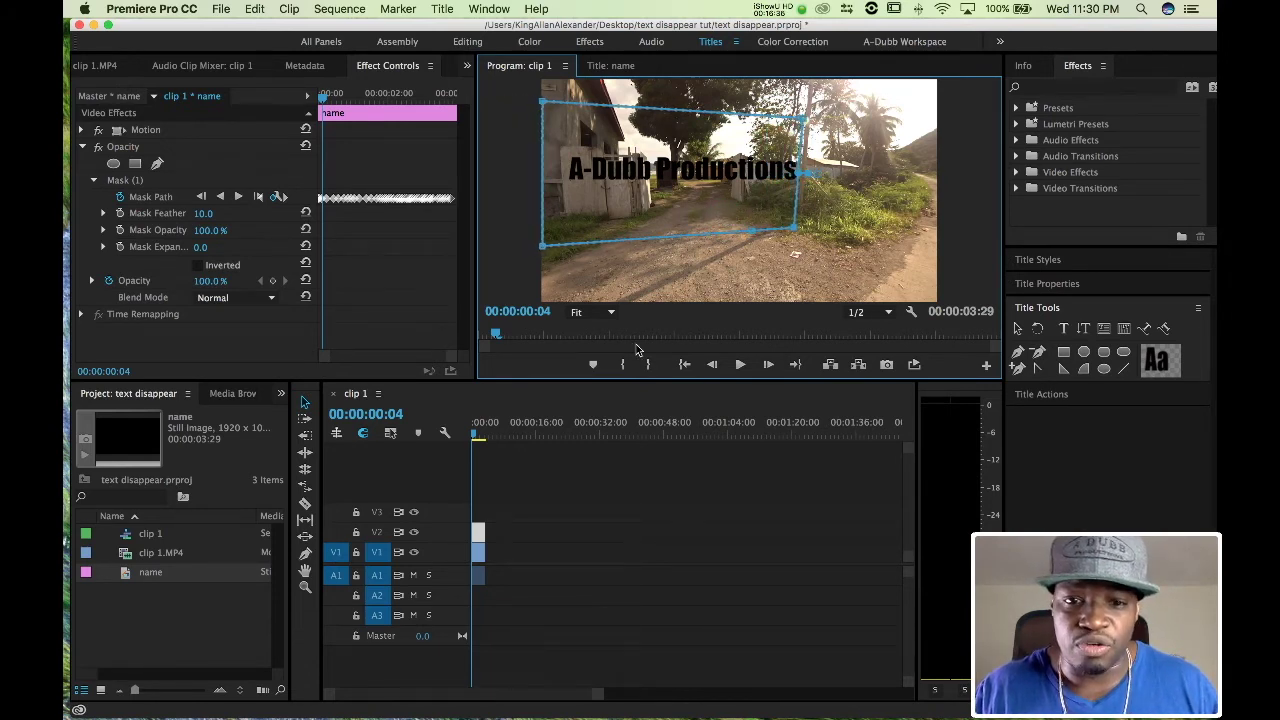
Play the sequence from the start to review the disappearing title effect, stopping playback at 00:00:03:18
left_click(474, 434)
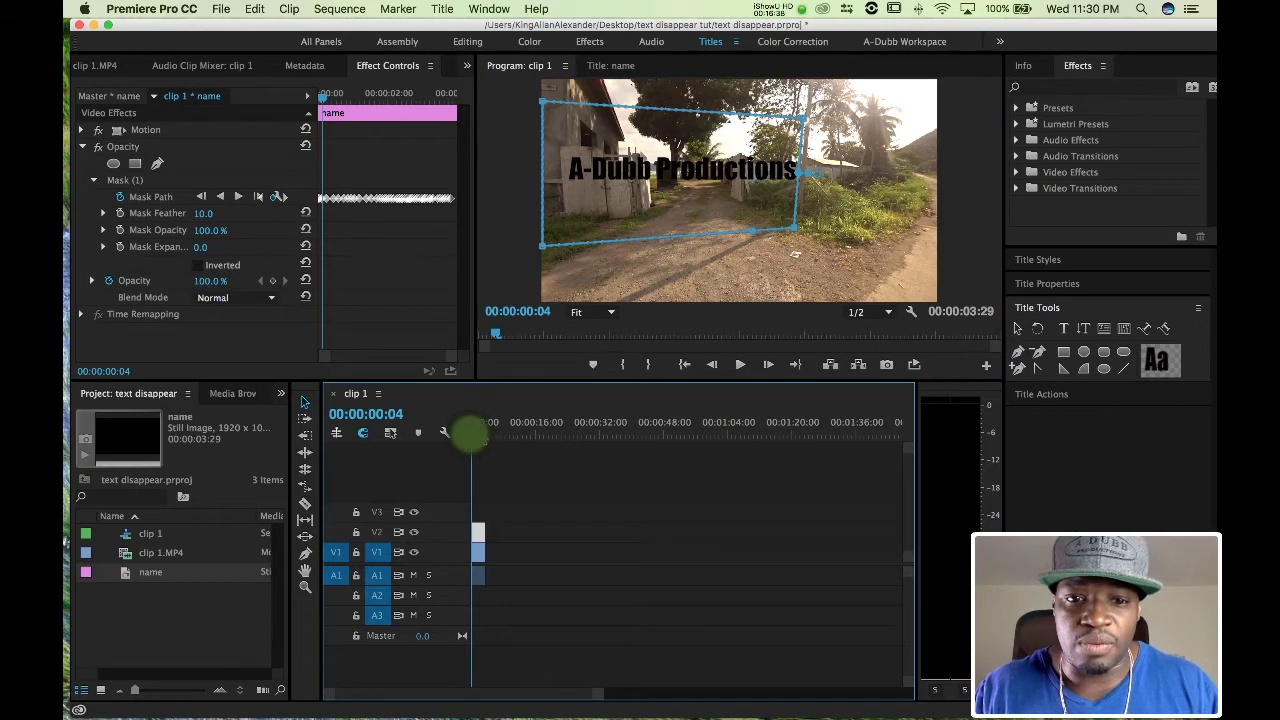
left_click(751, 366)
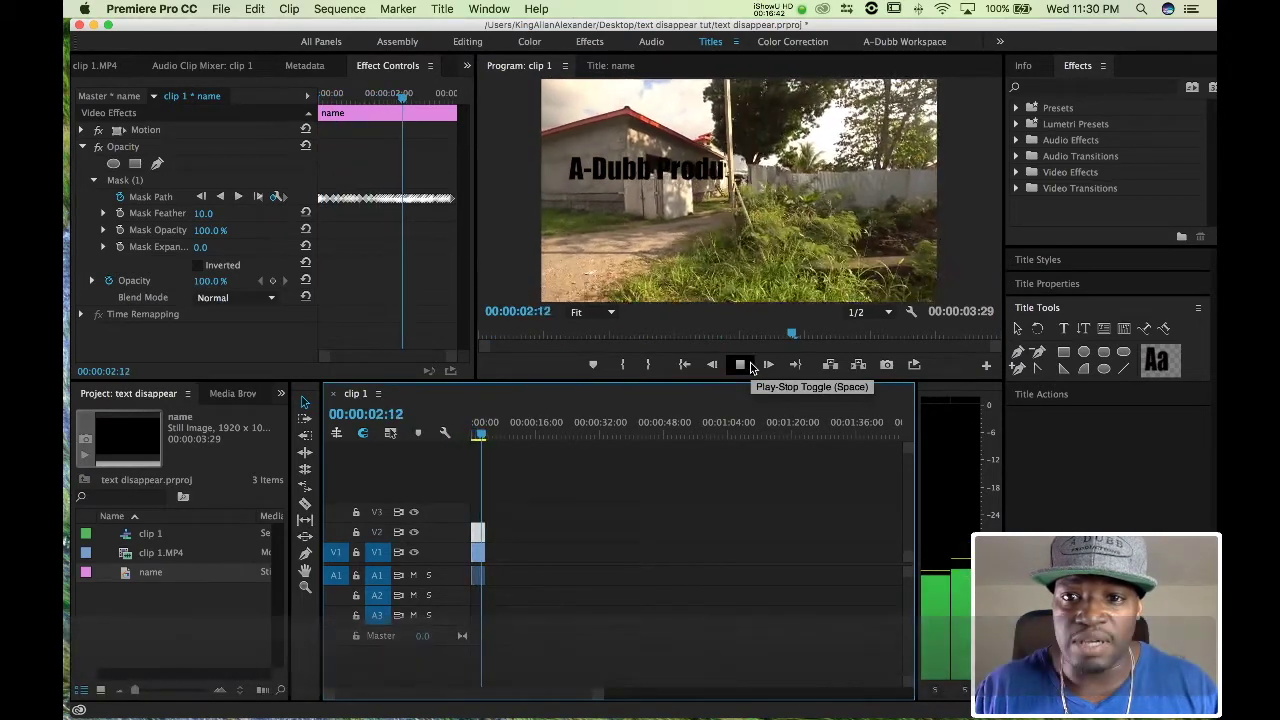
left_click(740, 365)
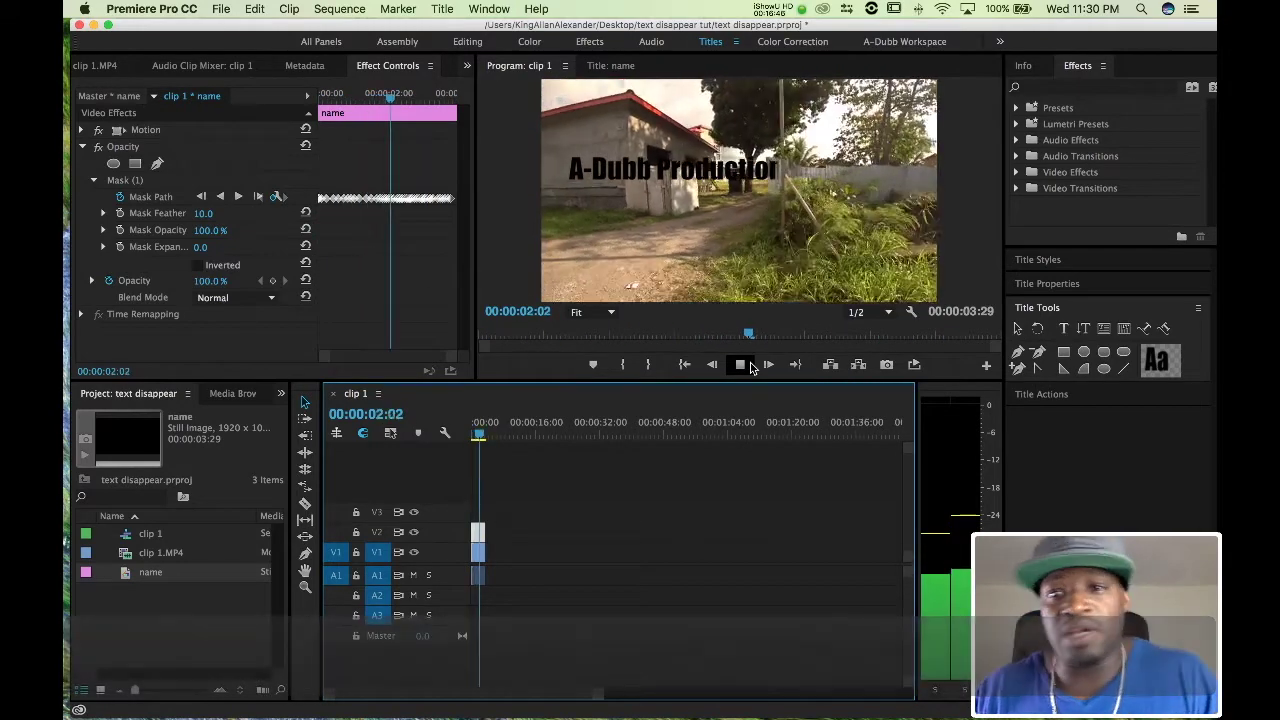
left_click(741, 365)
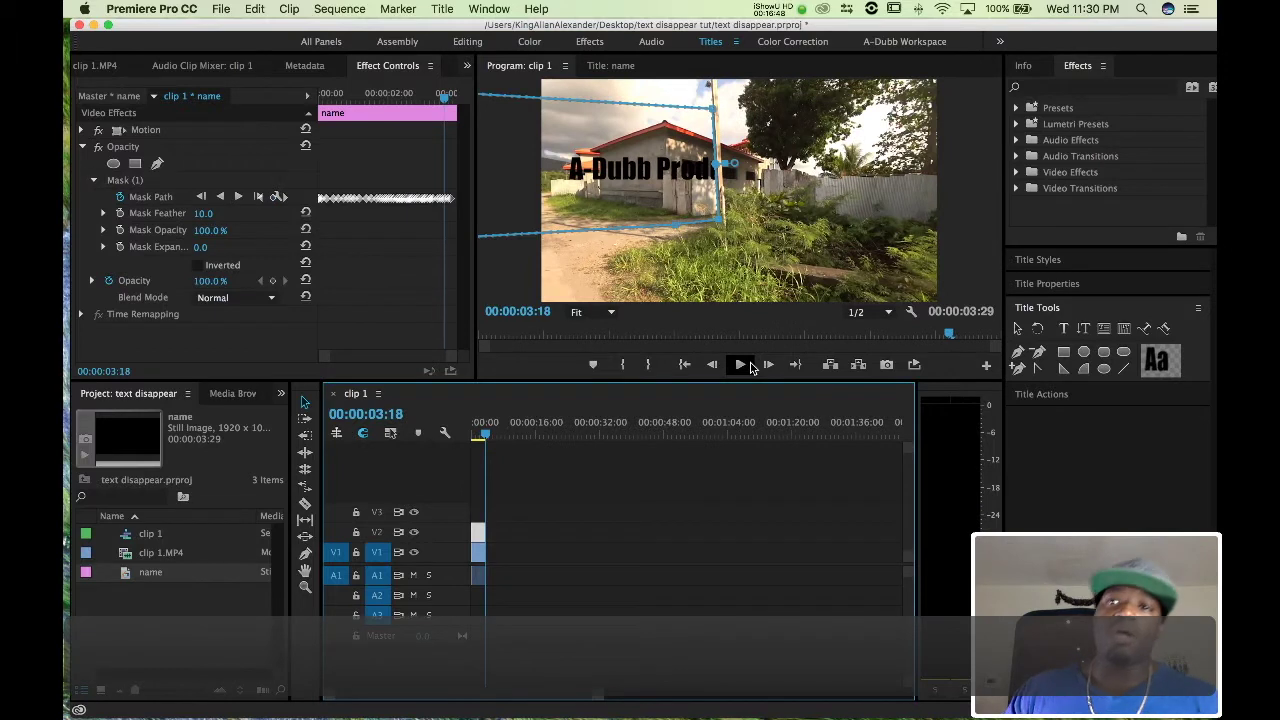